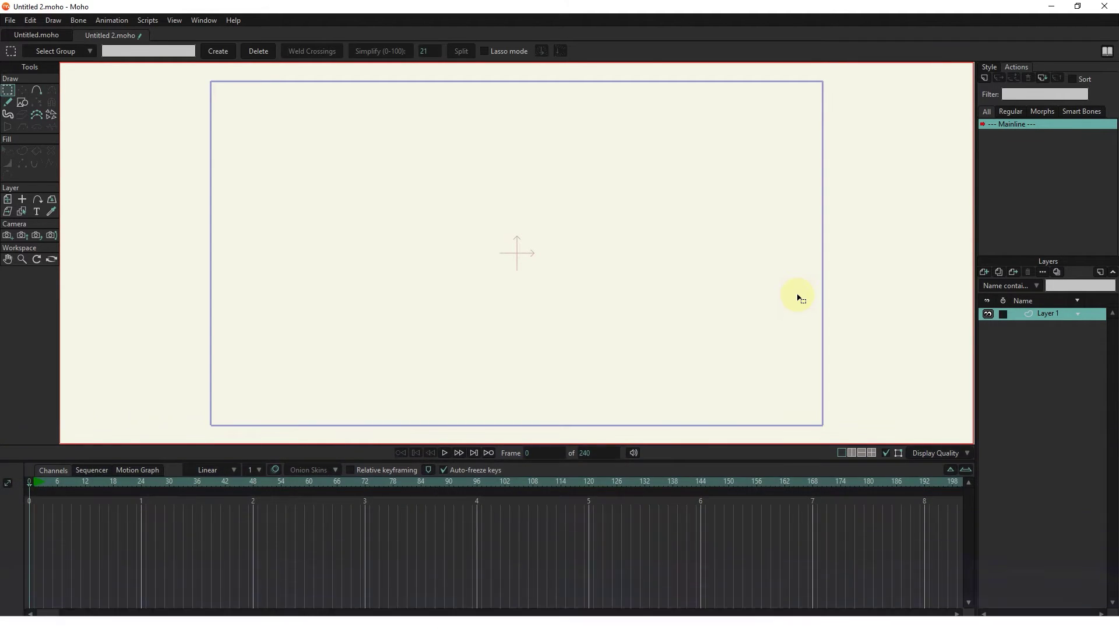
- Import the iphone picture as a new image layer and scale it to about 54%
{"action": "left_click", "coordinate": [986, 271]}
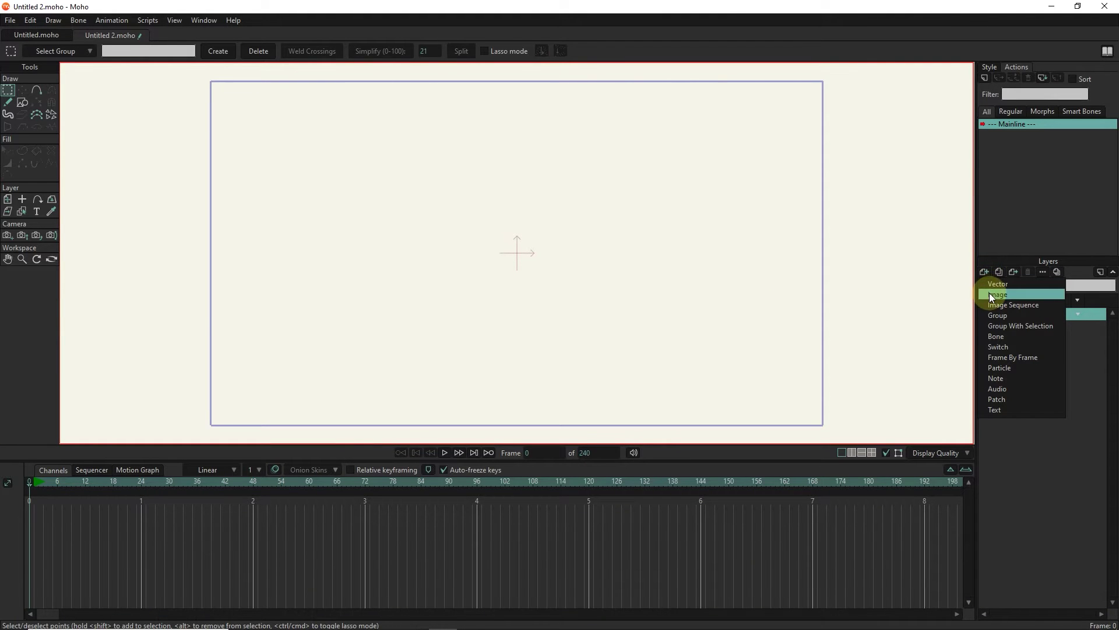
{"action": "left_click", "coordinate": [998, 295]}
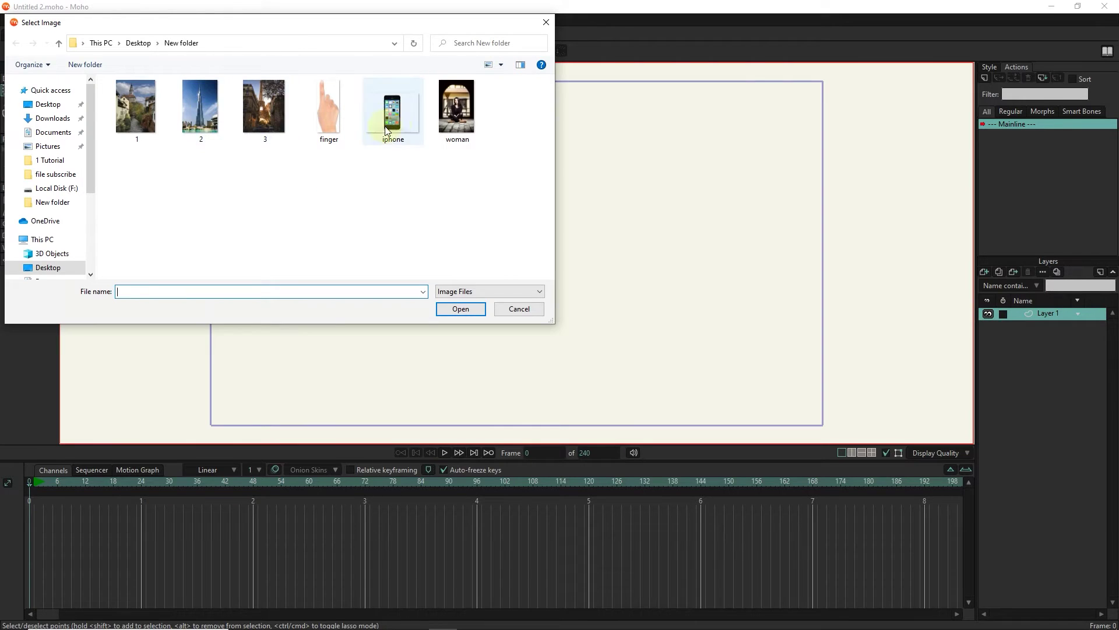
{"action": "left_click", "coordinate": [393, 110]}
{"action": "left_click", "coordinate": [461, 309]}
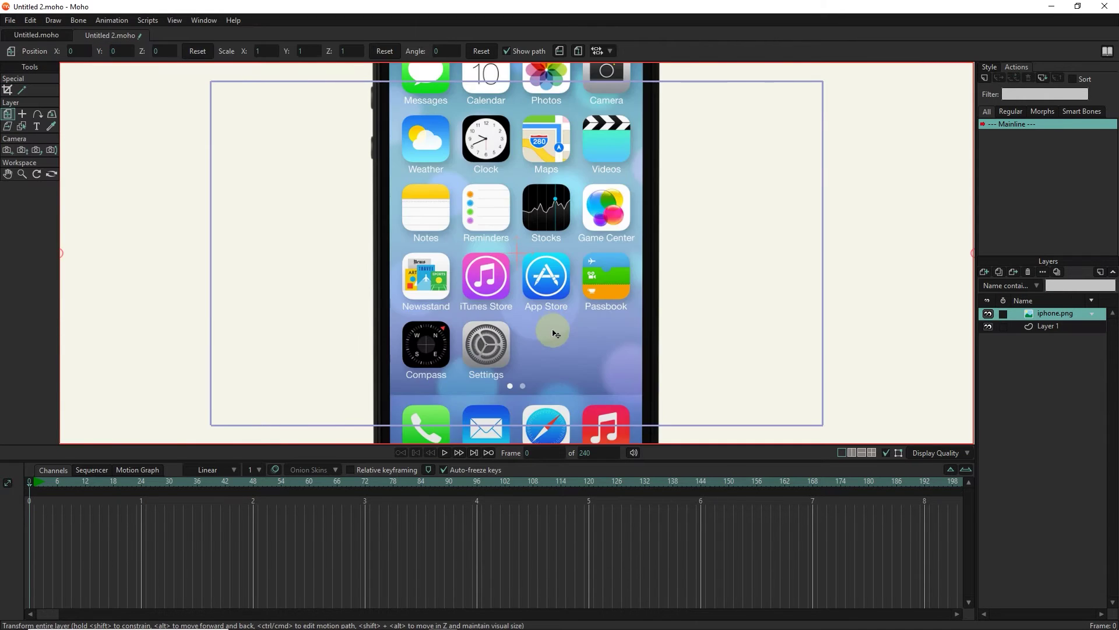
{"action": "left_click_drag", "start_coordinate": [725, 440], "coordinate": [640, 378]}
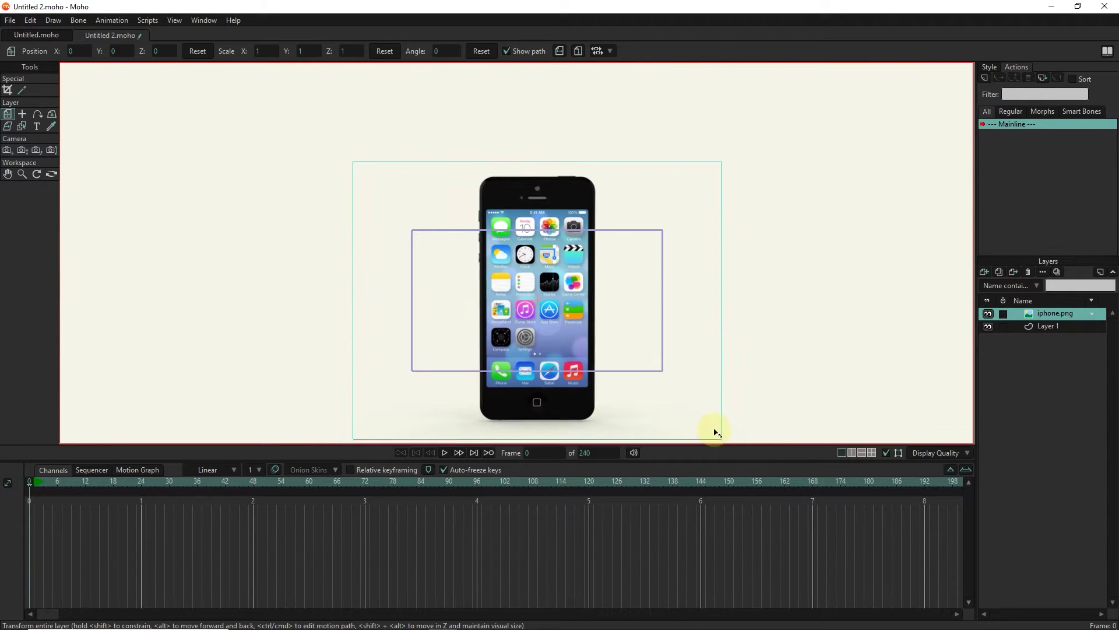
{"action": "scroll", "coordinate": [551, 317], "scroll_direction": "up", "scroll_amount": 3}
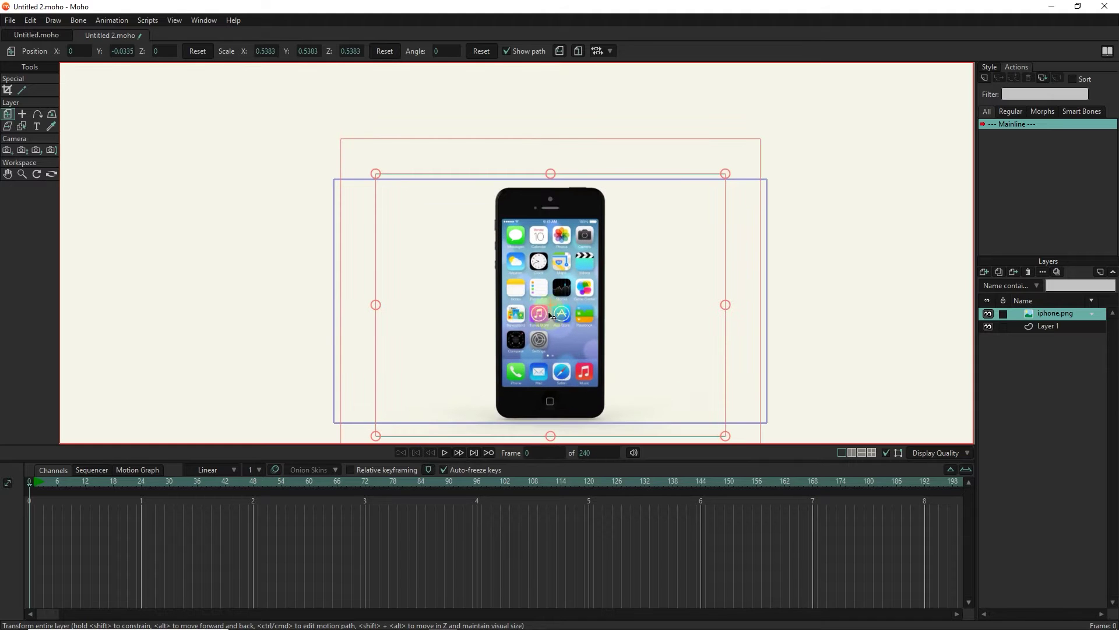
- Import the finger picture as a new image layer
{"action": "left_click", "coordinate": [984, 272]}
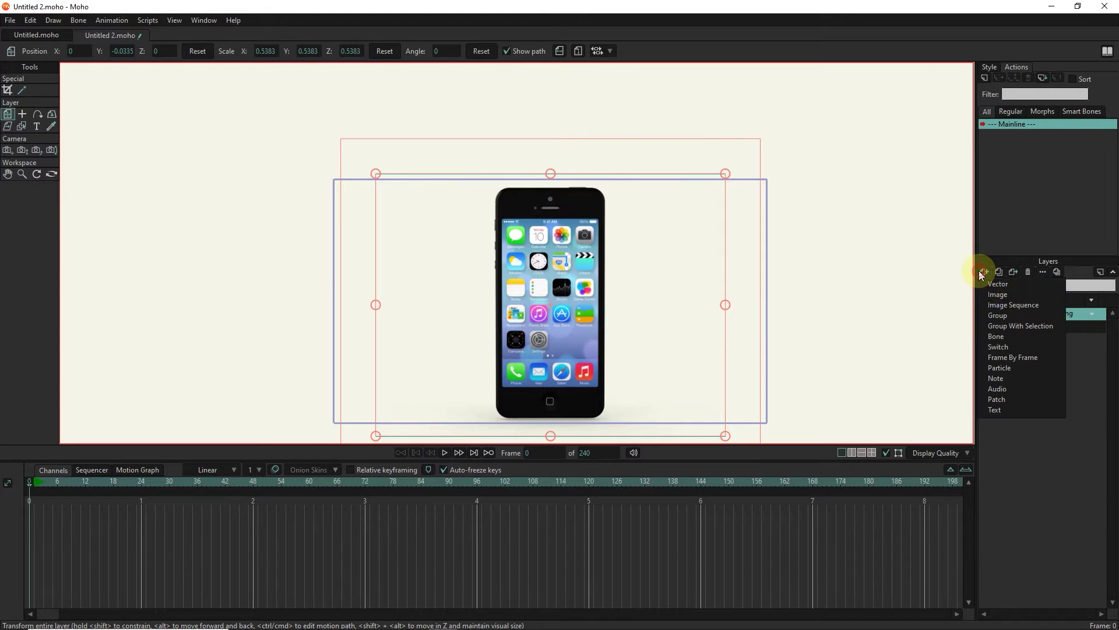
{"action": "left_click", "coordinate": [998, 295]}
{"action": "left_click", "coordinate": [329, 110]}
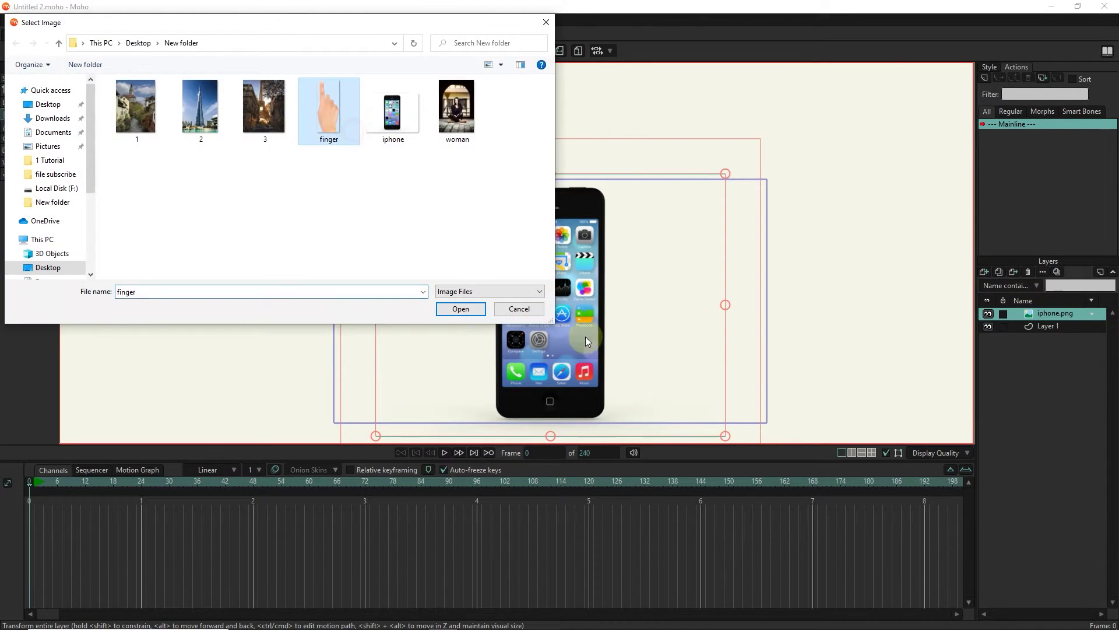
{"action": "left_click", "coordinate": [461, 308]}
- Place the finger below the phone at about 92% scale and add a group layer
{"action": "left_click_drag", "start_coordinate": [543, 295], "coordinate": [577, 425]}
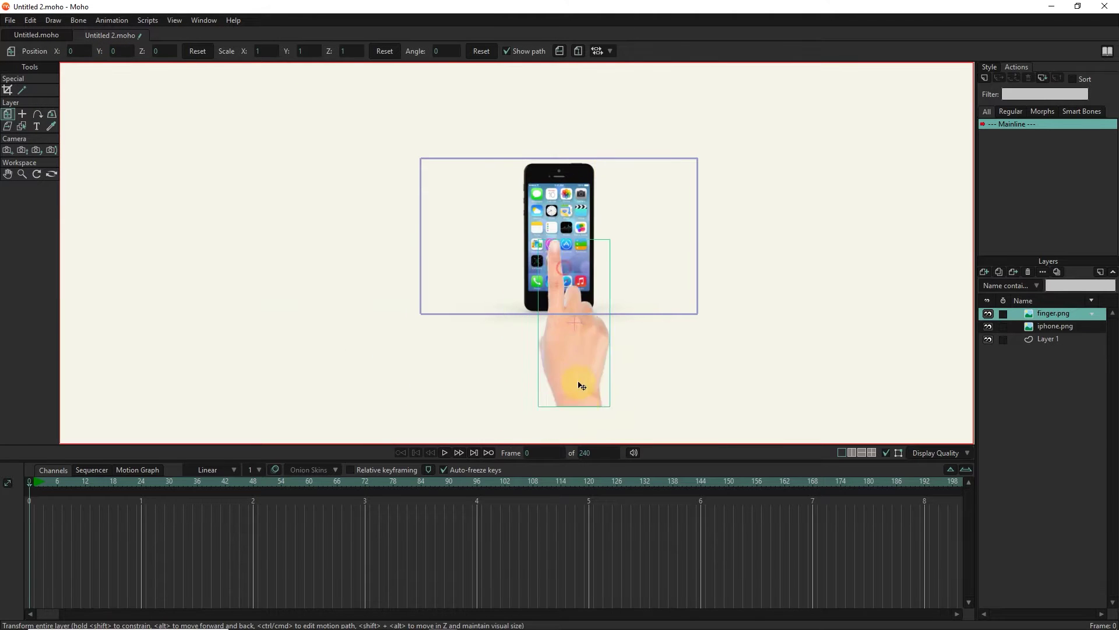
{"action": "left_click", "coordinate": [576, 425]}
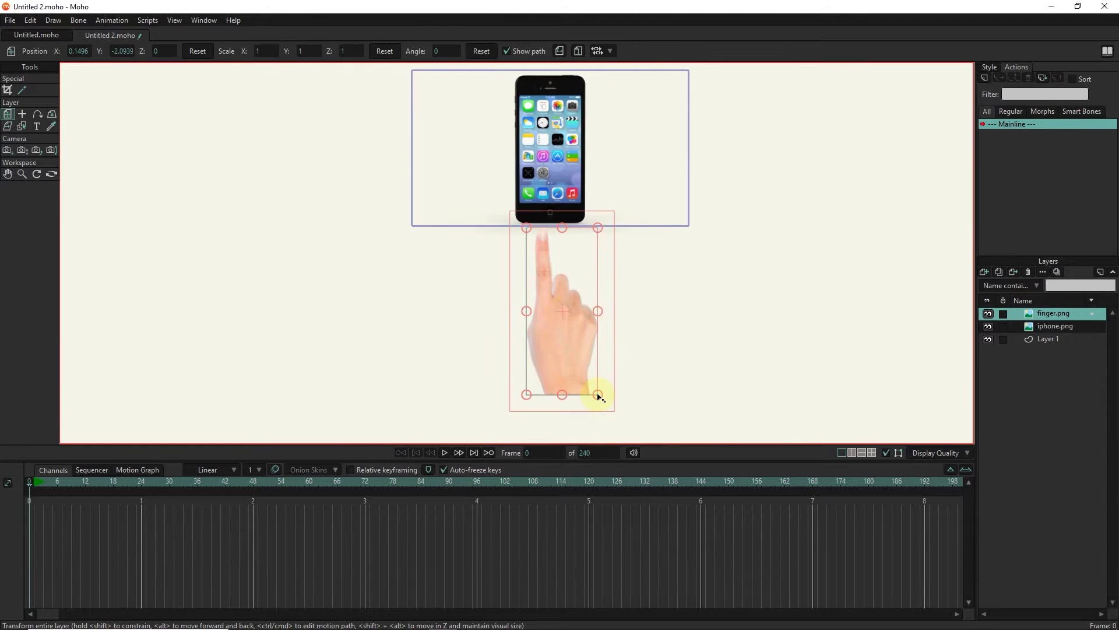
{"action": "mouse_move", "coordinate": [607, 393]}
{"action": "left_mouse_down"}
{"action": "mouse_move", "coordinate": [589, 368]}
{"action": "mouse_move", "coordinate": [599, 386]}
{"action": "left_mouse_up"}
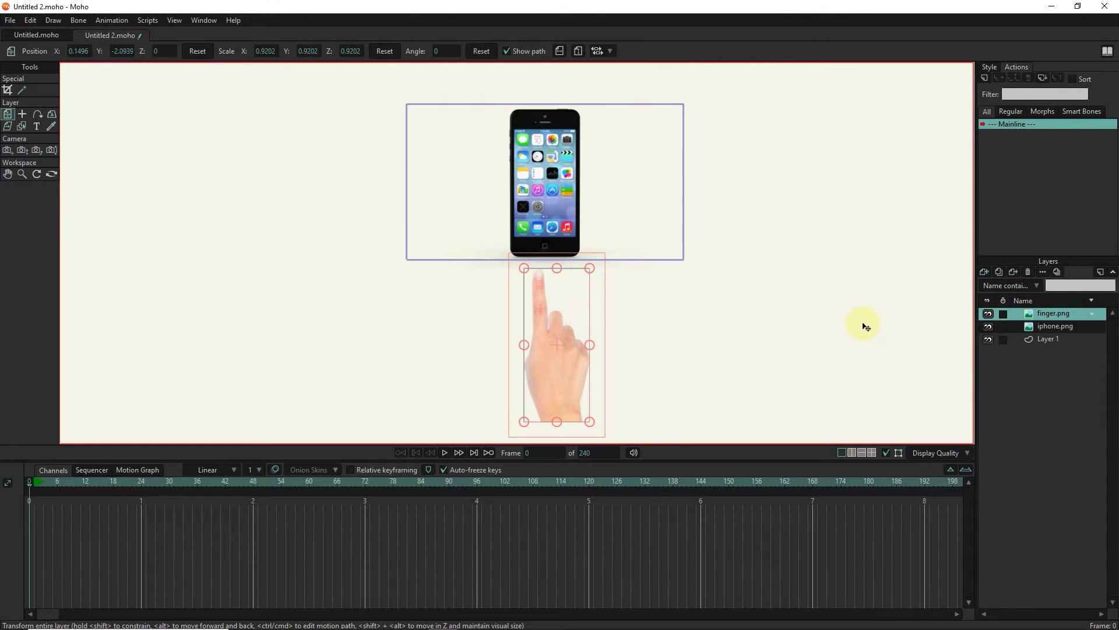
{"action": "left_click", "coordinate": [984, 272]}
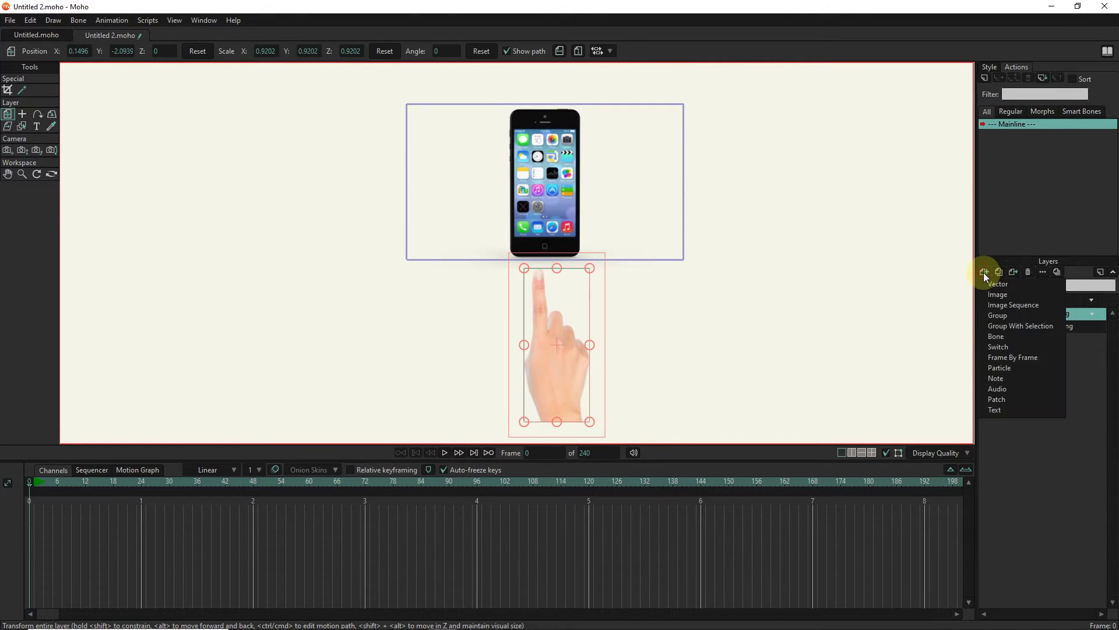
{"action": "left_click", "coordinate": [1001, 316]}
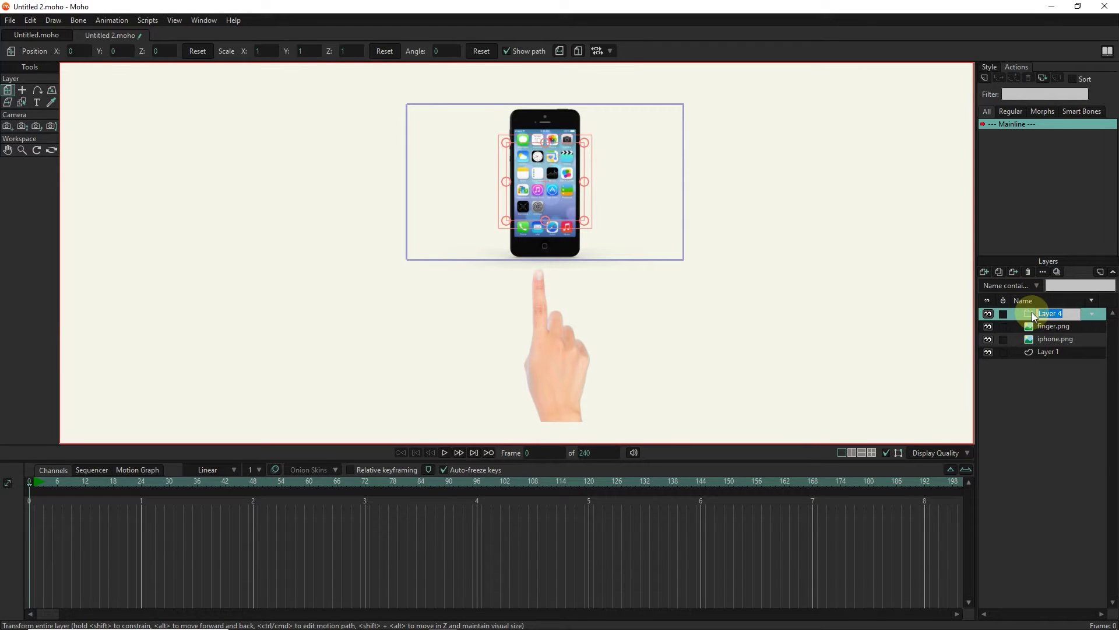
{"action": "type", "text": "photo"}
- Import the woman.jpg and 2.jpg photos as new image layers
{"action": "left_click", "coordinate": [984, 272]}
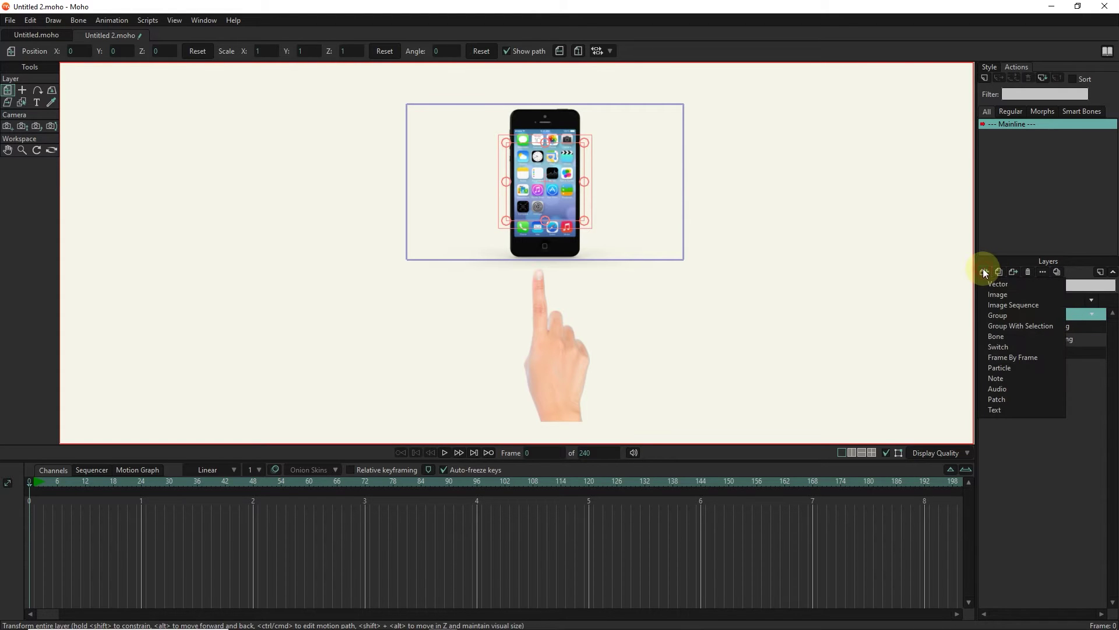
{"action": "left_click", "coordinate": [612, 228]}
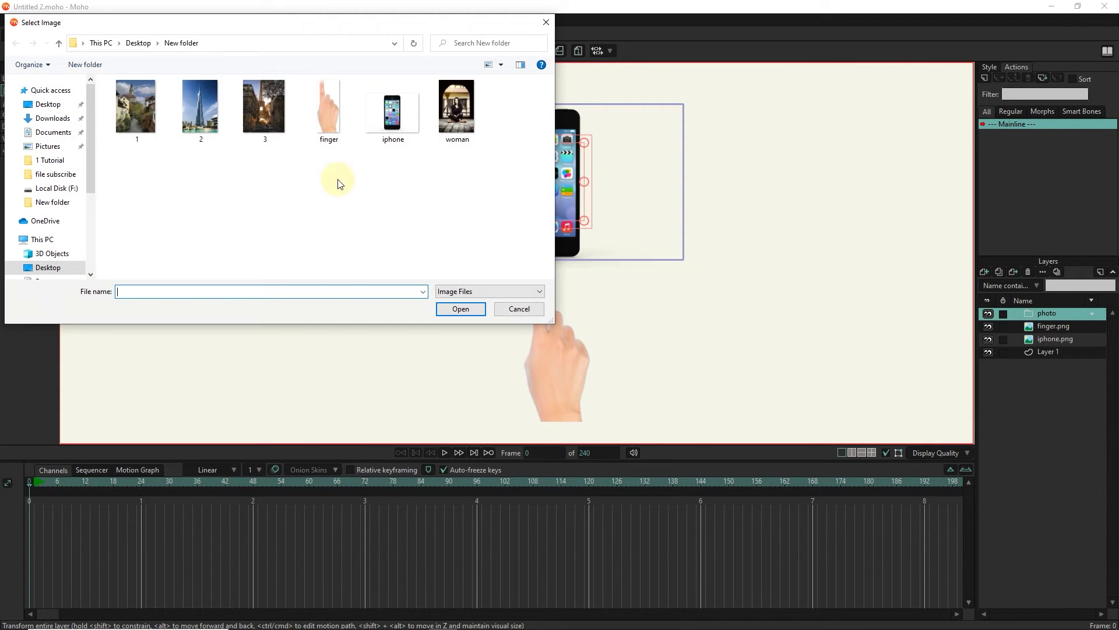
{"action": "double_click", "coordinate": [461, 113]}
{"action": "left_click", "coordinate": [987, 271]}
{"action": "left_click", "coordinate": [997, 295]}
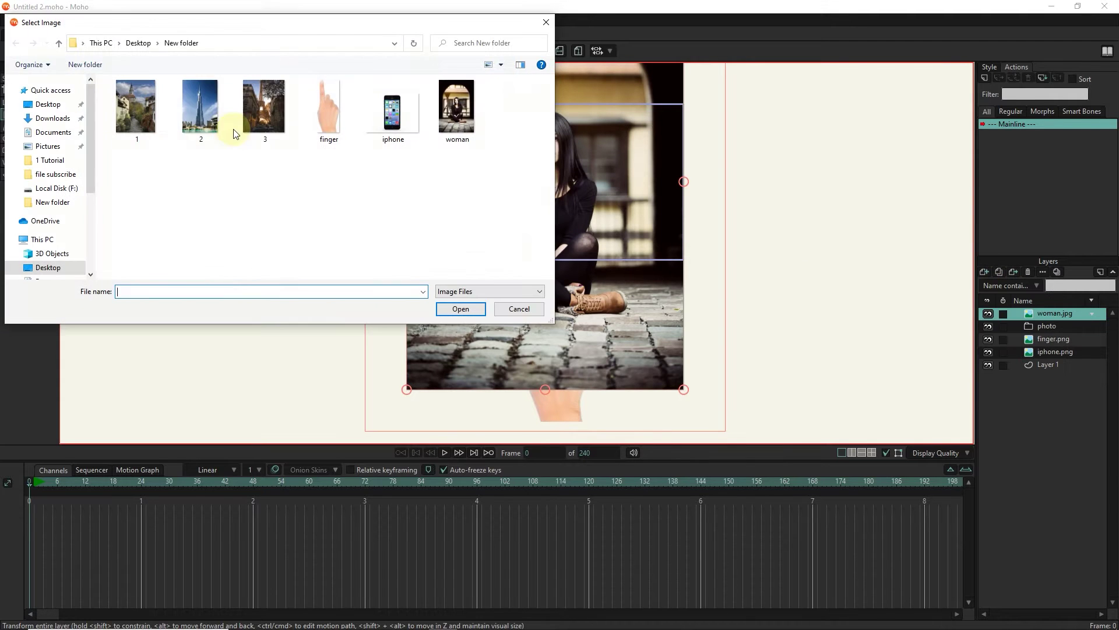
{"action": "double_click", "coordinate": [210, 114]}
- Import the 1.jpg and 3.jpg photos as new image layers
{"action": "left_click", "coordinate": [985, 272]}
{"action": "left_click", "coordinate": [997, 296]}
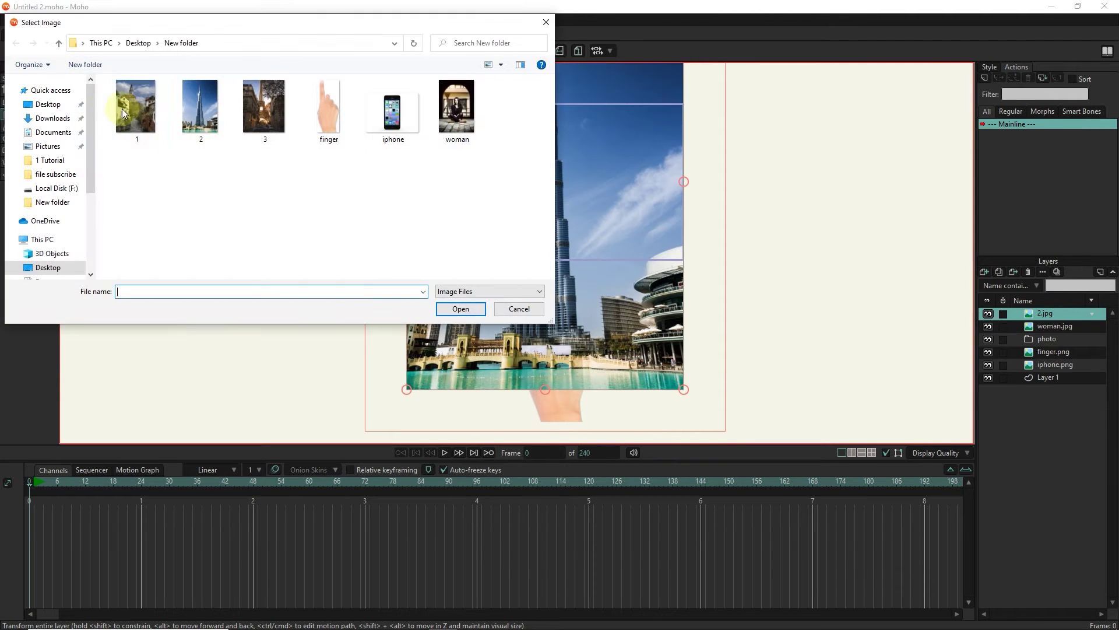
{"action": "left_click", "coordinate": [464, 309]}
{"action": "left_click", "coordinate": [985, 272]}
{"action": "left_click", "coordinate": [997, 295]}
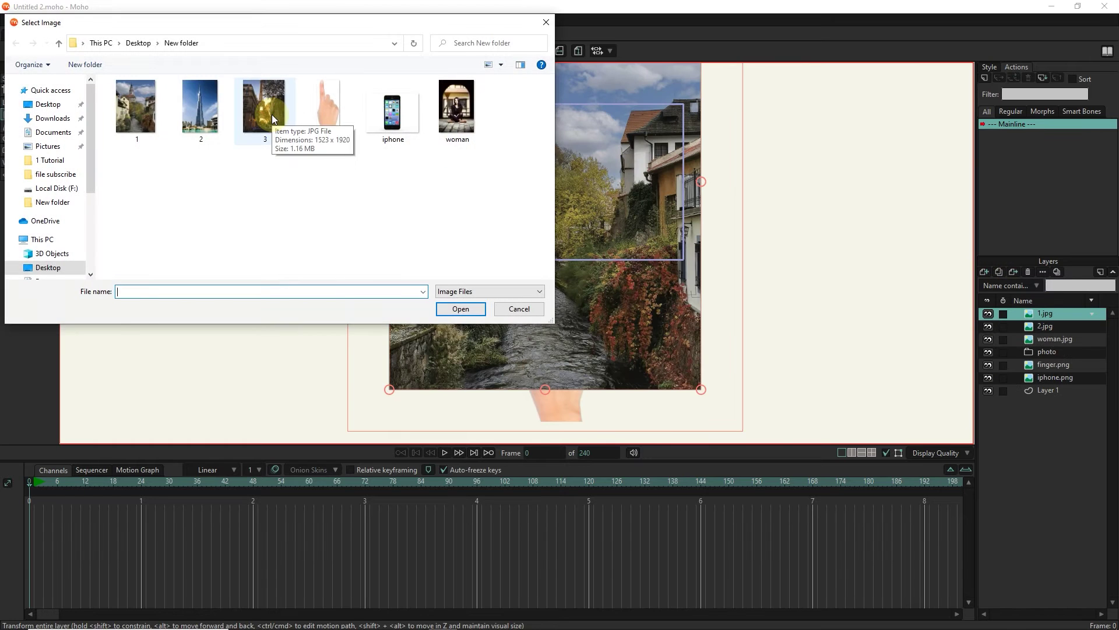
{"action": "left_click", "coordinate": [265, 109]}
{"action": "key", "text": "Return"}
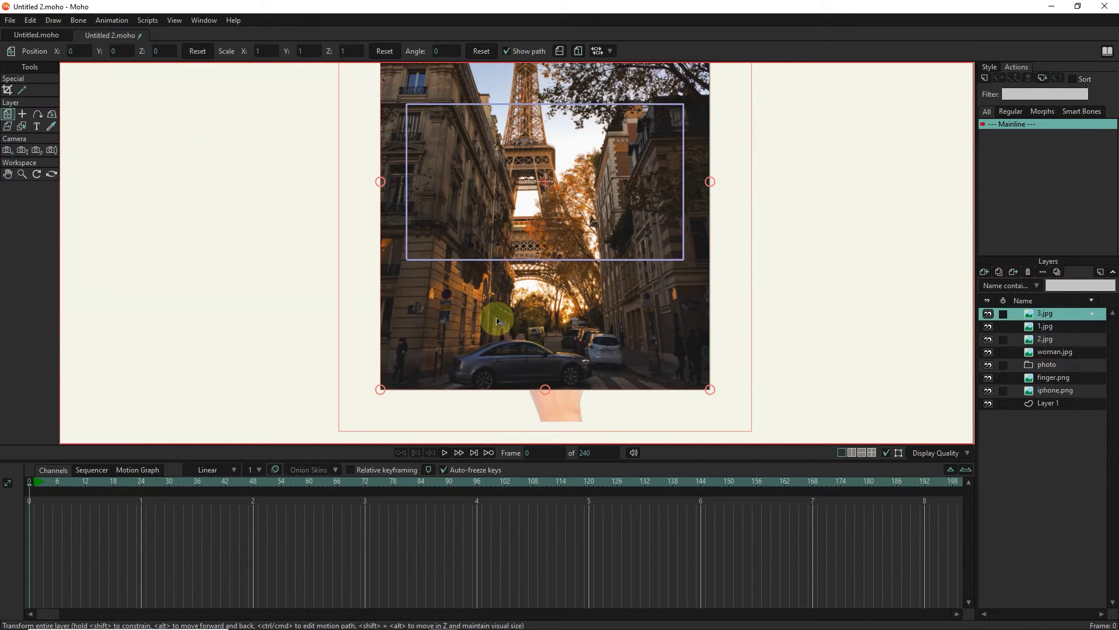
{"action": "left_click", "coordinate": [1056, 352]}
- Move the 3.jpg, 1.jpg, 2.jpg and woman.jpg layers into the photo group
{"action": "left_click", "coordinate": [1048, 314], "text": "ctrl"}
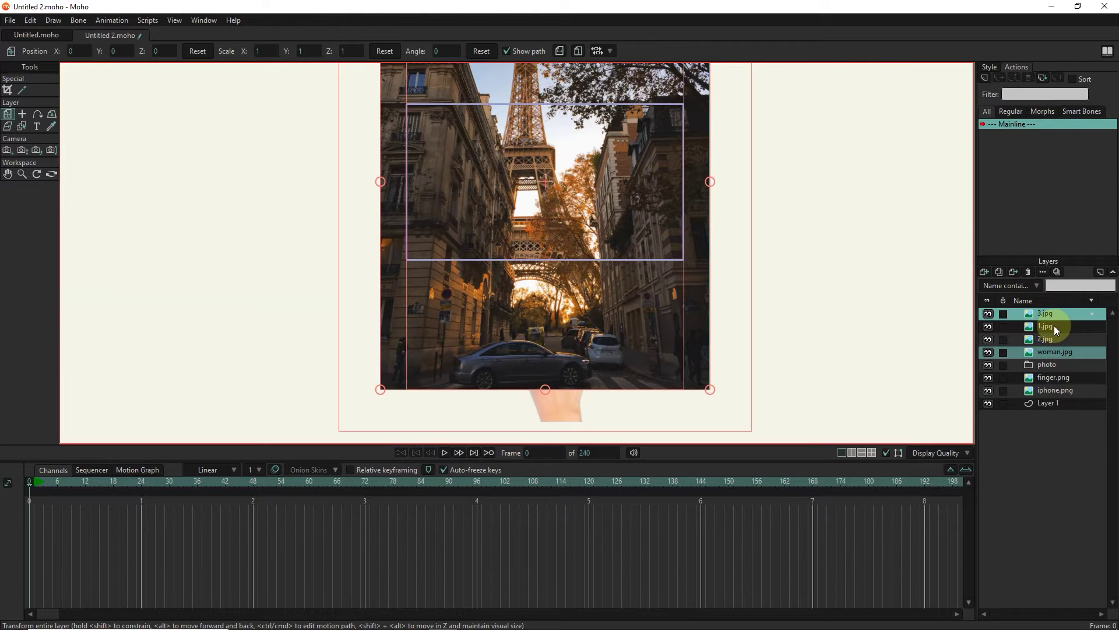
{"action": "left_click", "coordinate": [1054, 326], "text": "ctrl"}
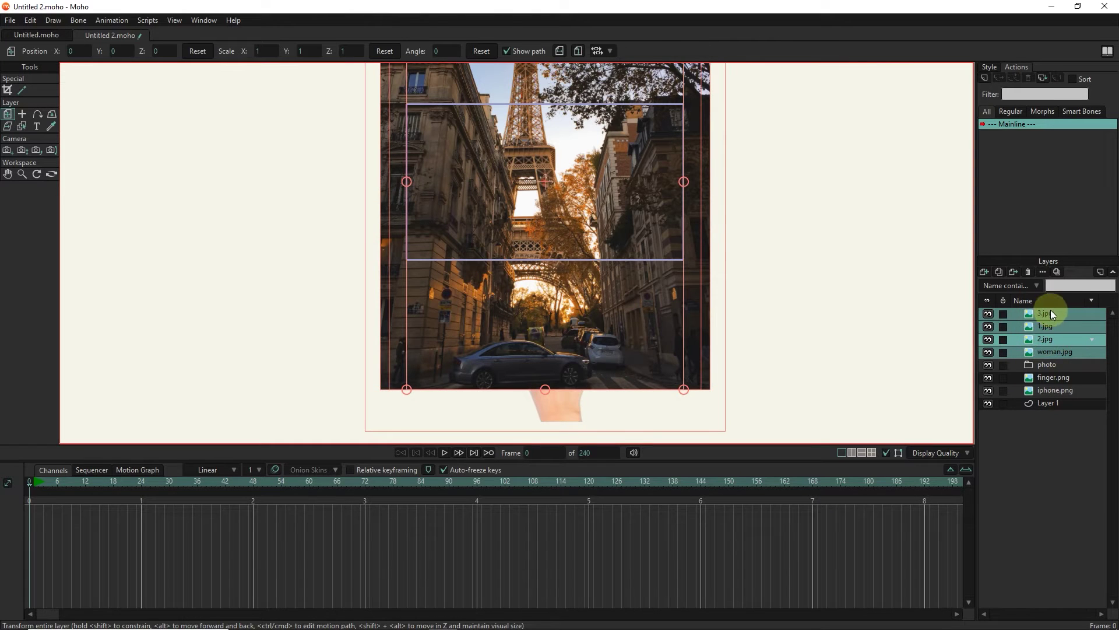
{"action": "left_click_drag", "start_coordinate": [1037, 364], "coordinate": [1036, 364]}
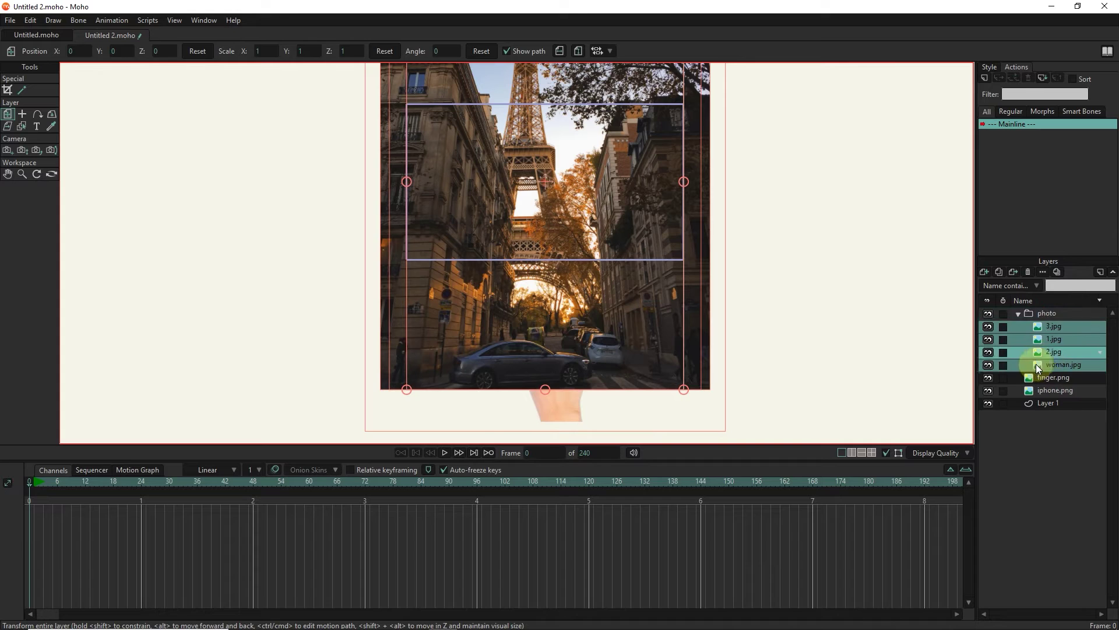
{"action": "left_click", "coordinate": [1019, 314]}
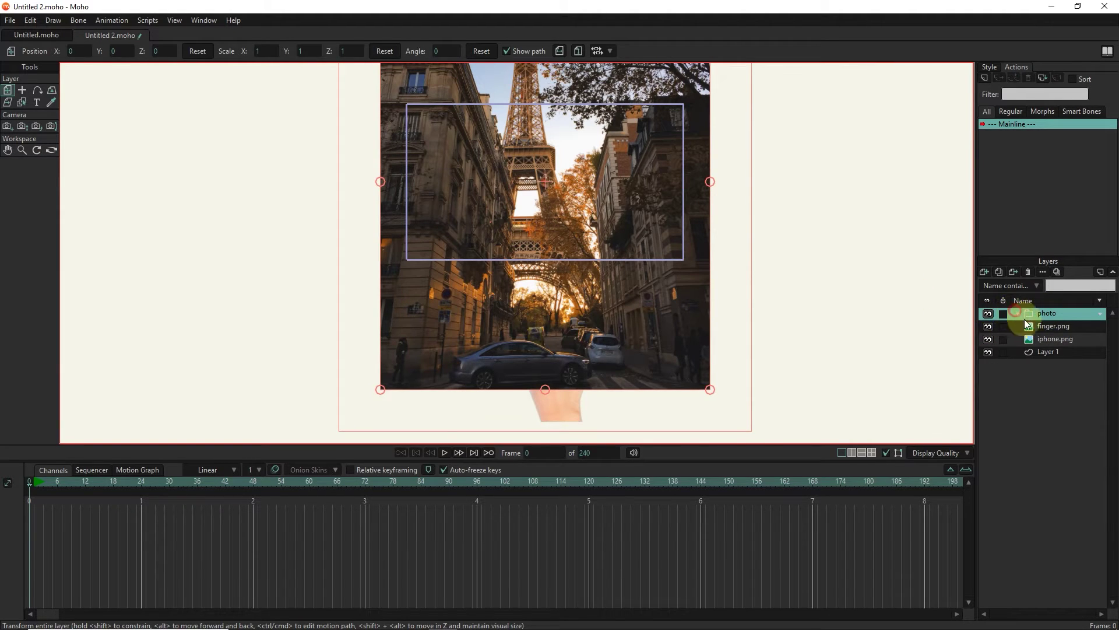
{"action": "left_click", "coordinate": [1019, 313]}
{"action": "left_click", "coordinate": [1037, 326]}
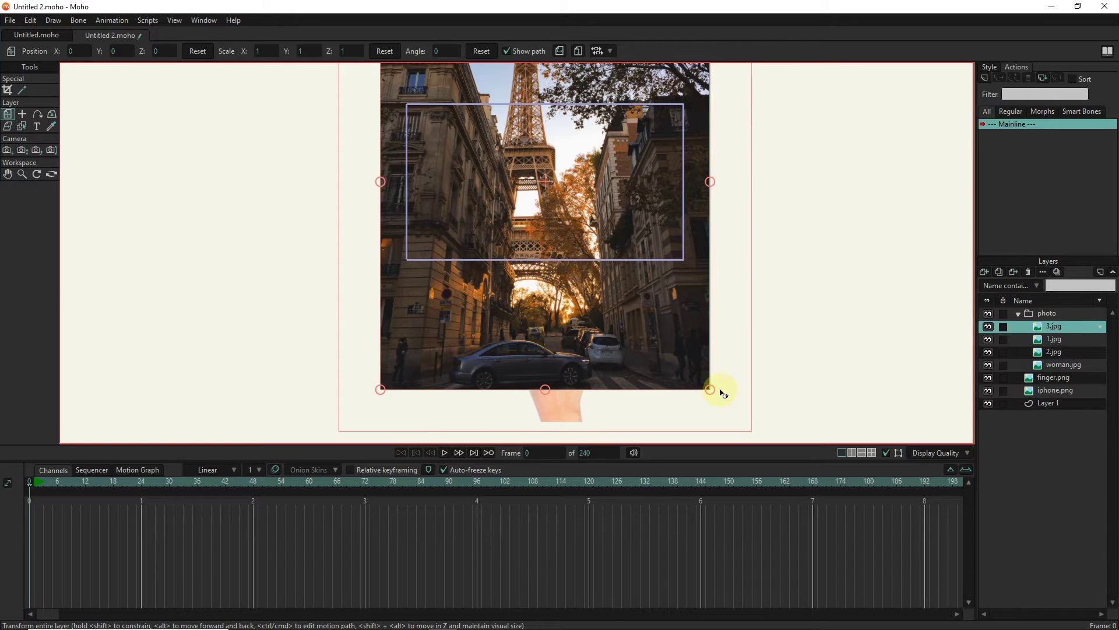
- Hide the 1.jpg, 2.jpg and woman.jpg photo layers
{"action": "left_click", "coordinate": [989, 340]}
{"action": "left_click", "coordinate": [988, 352]}
{"action": "left_click", "coordinate": [988, 365]}
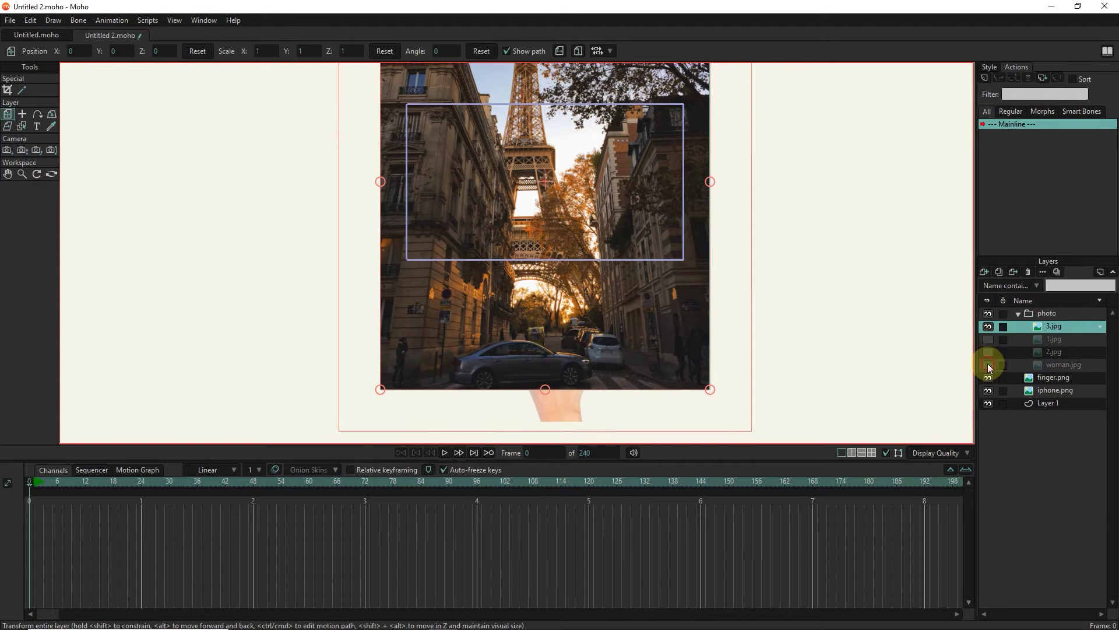
- Fit 3.jpg to the phone screen's size and move it just right of the phone
{"action": "left_click_drag", "start_coordinate": [709, 389], "coordinate": [577, 263]}
{"action": "key", "text": "Escape"}
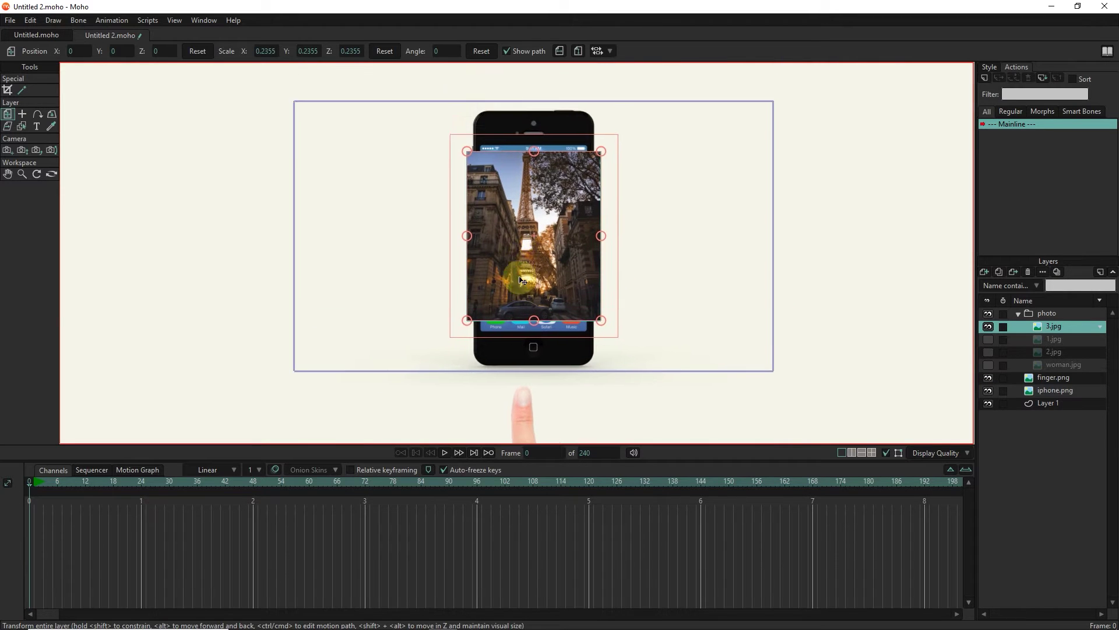
{"action": "left_click_drag", "start_coordinate": [536, 361], "coordinate": [537, 384]}
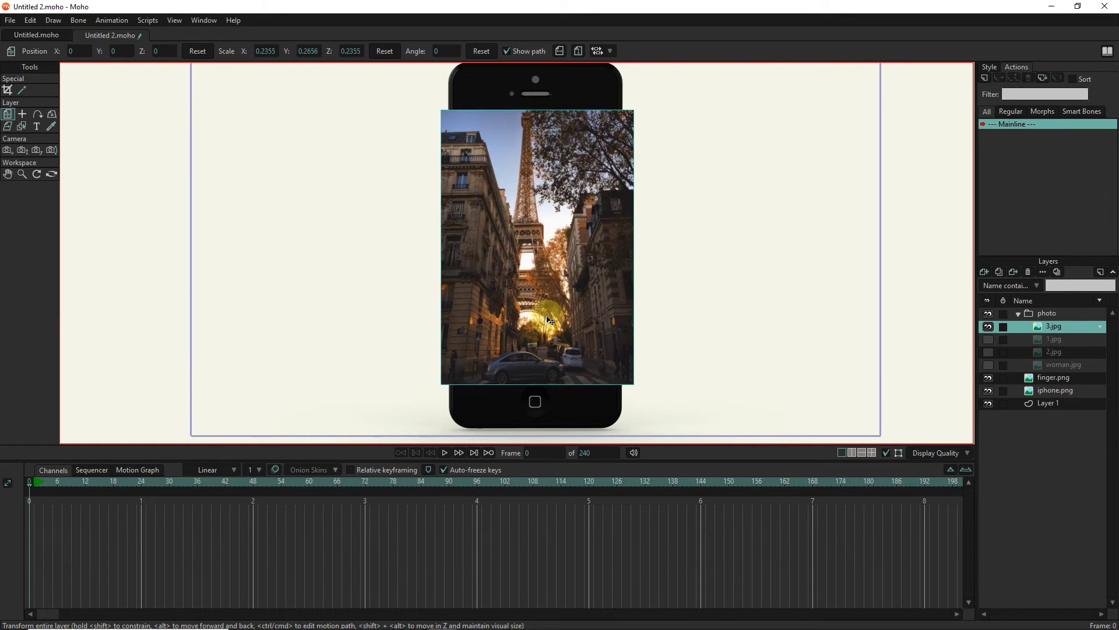
{"action": "left_click_drag", "start_coordinate": [634, 245], "coordinate": [613, 246]}
{"action": "mouse_move", "coordinate": [550, 321]}
{"action": "left_mouse_down"}
{"action": "mouse_move", "coordinate": [590, 257]}
{"action": "mouse_move", "coordinate": [543, 264]}
{"action": "left_mouse_up"}
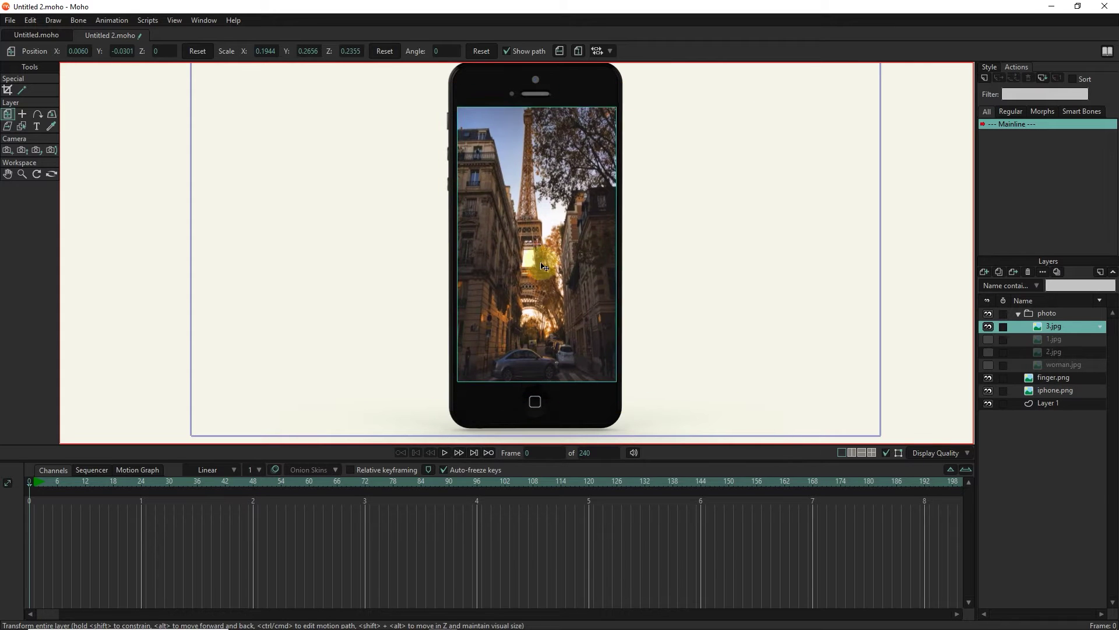
{"action": "left_click_drag", "start_coordinate": [543, 264], "coordinate": [719, 219]}
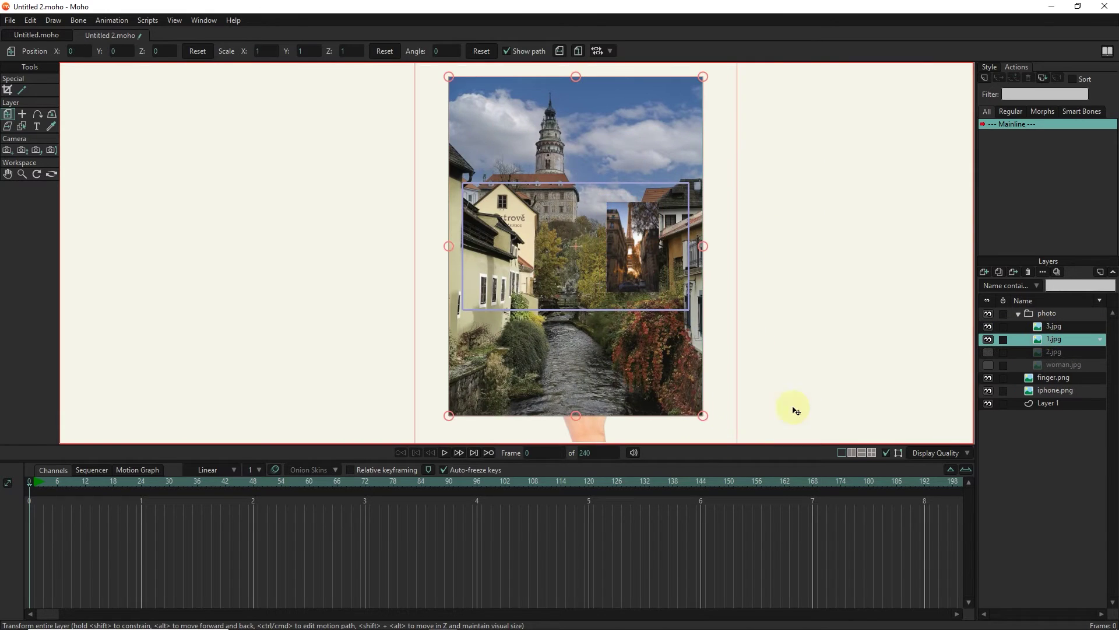
{"action": "scroll", "coordinate": [585, 312], "scroll_direction": "up", "scroll_amount": 3}
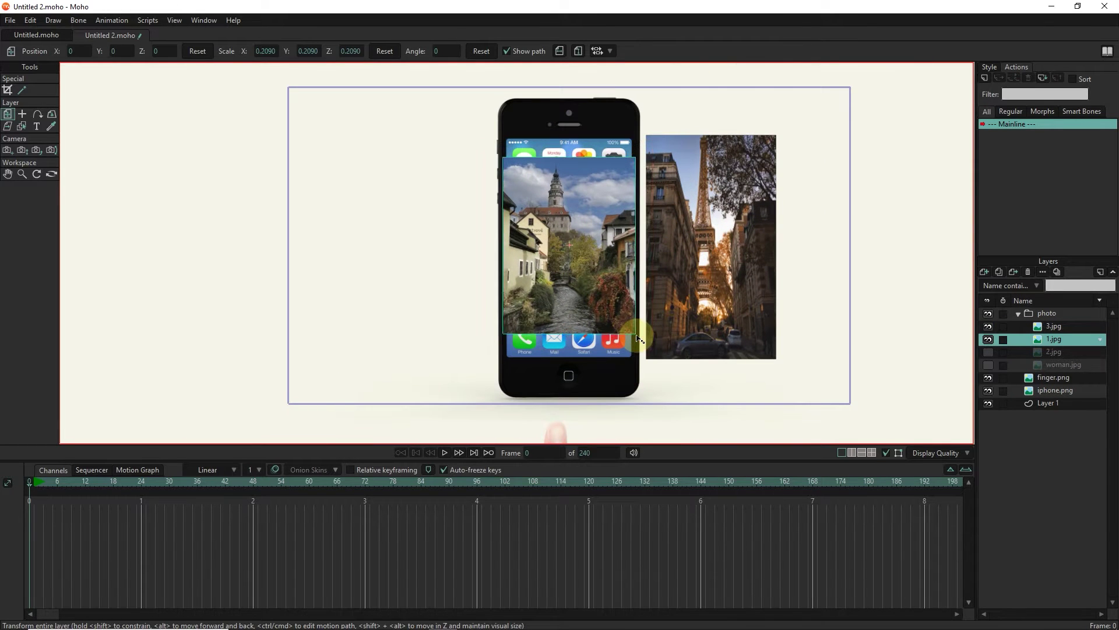
- Fit the village photo 1.jpg to the screen and place it right of the Paris photo
{"action": "left_click_drag", "start_coordinate": [570, 334], "coordinate": [569, 350]}
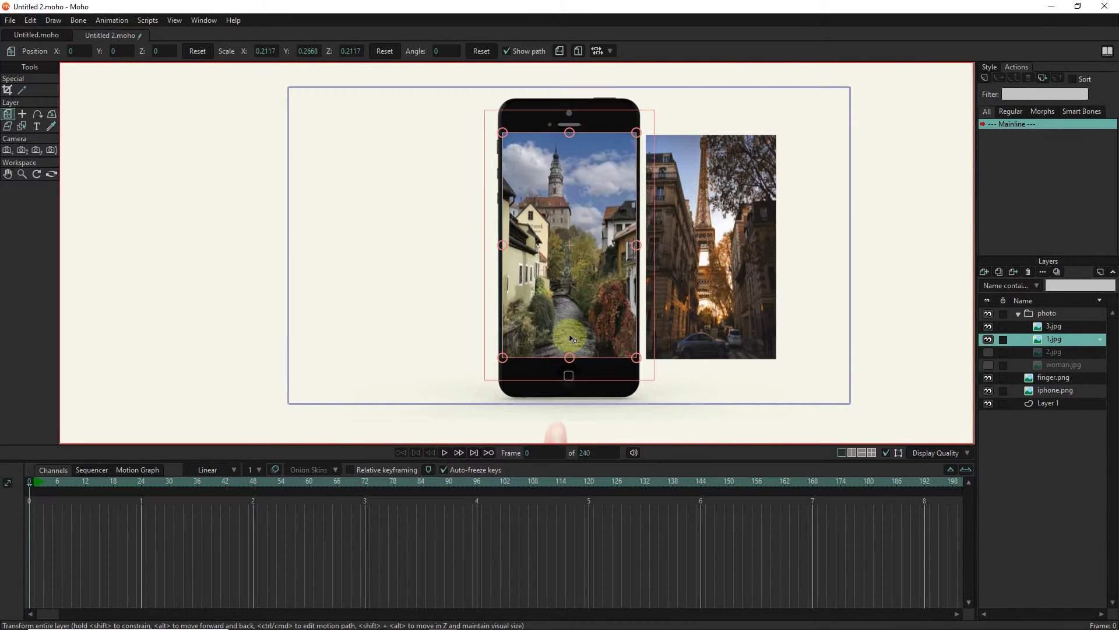
{"action": "scroll", "coordinate": [577, 317], "scroll_direction": "up", "scroll_amount": 2}
{"action": "left_click_drag", "start_coordinate": [666, 210], "coordinate": [661, 210]}
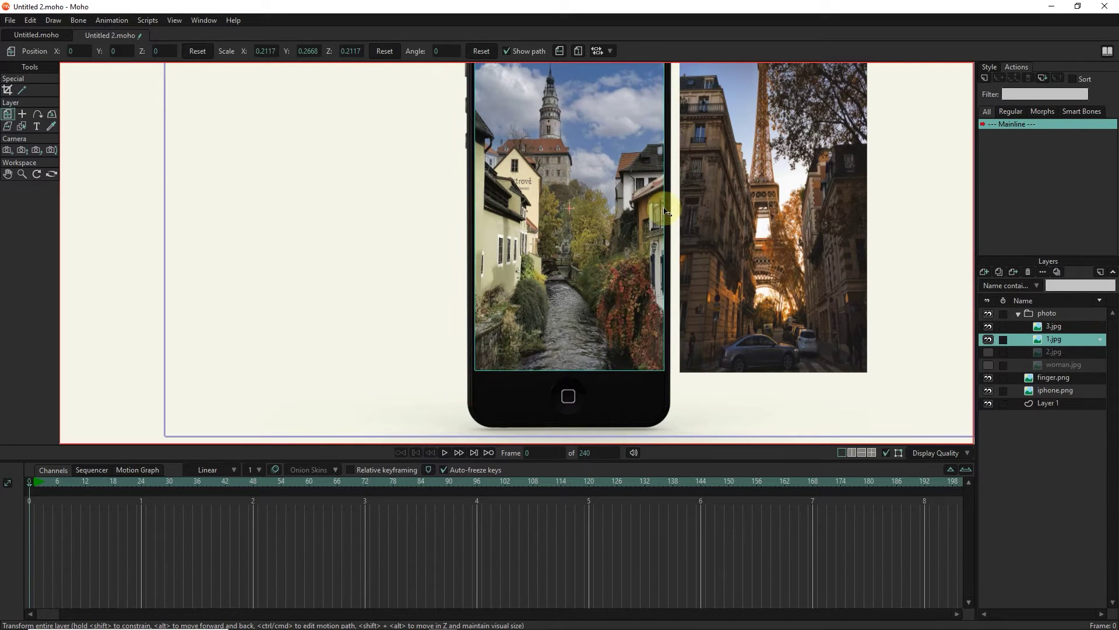
{"action": "scroll", "coordinate": [587, 287], "scroll_direction": "down", "scroll_amount": 2}
{"action": "scroll", "coordinate": [588, 287], "scroll_direction": "down", "scroll_amount": 1}
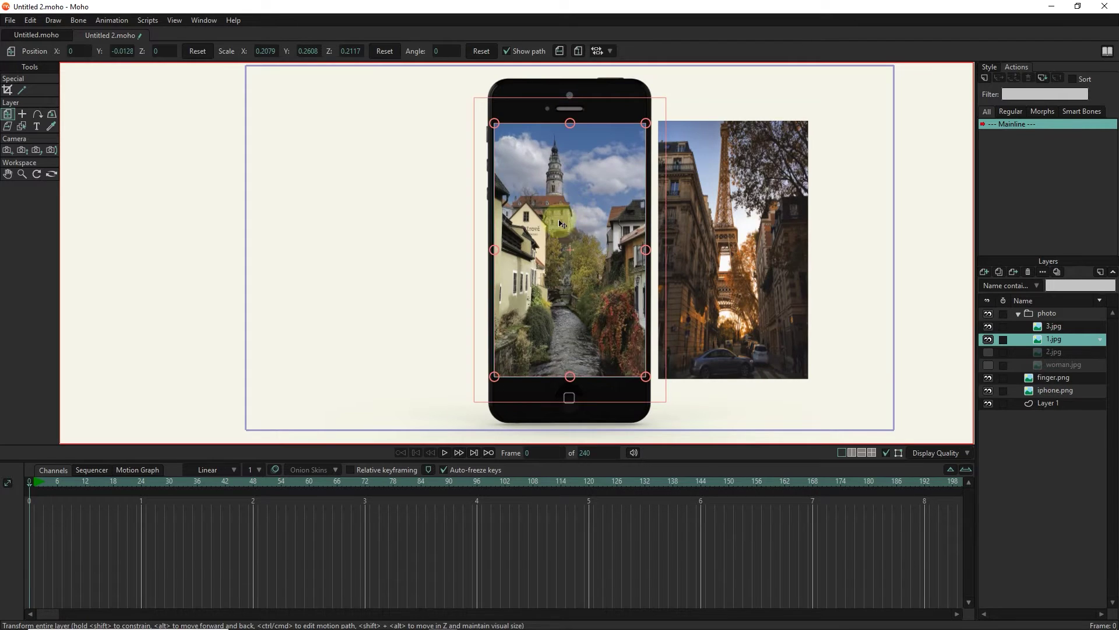
{"action": "mouse_move", "coordinate": [576, 127]}
{"action": "left_mouse_down"}
{"action": "mouse_move", "coordinate": [727, 248]}
{"action": "mouse_move", "coordinate": [868, 278]}
{"action": "left_mouse_up"}
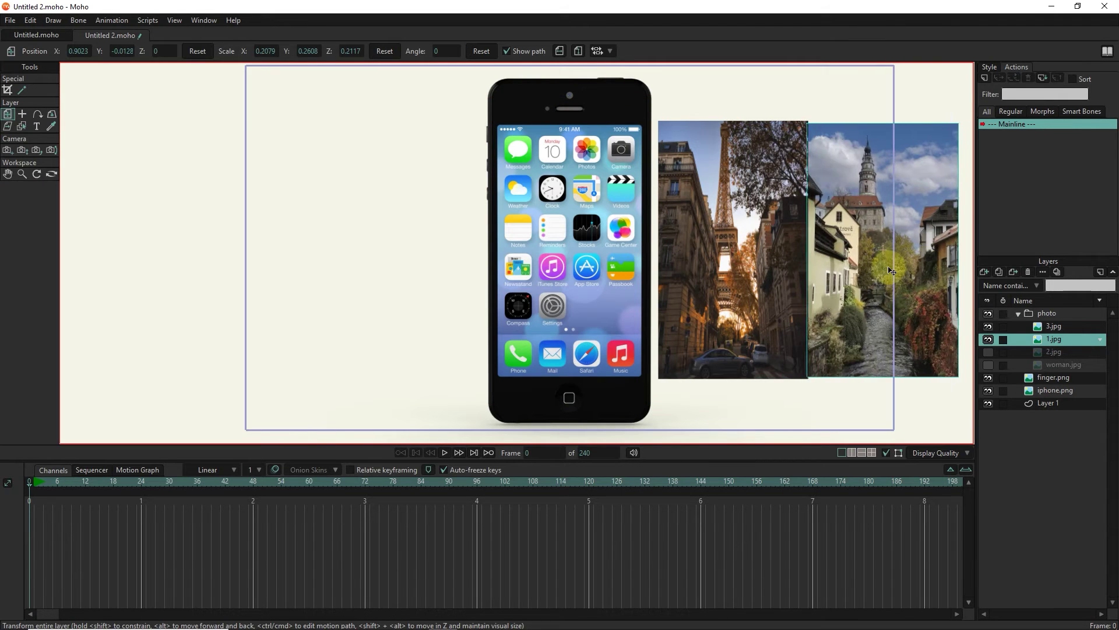
{"action": "scroll", "coordinate": [868, 278], "scroll_direction": "up", "scroll_amount": 1}
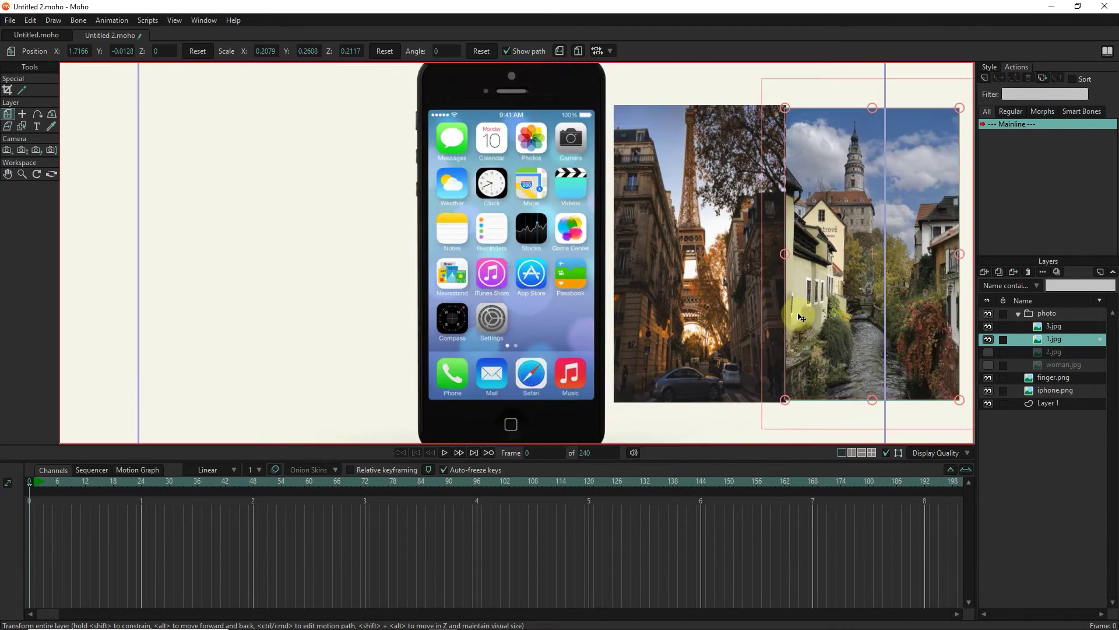
{"action": "scroll", "coordinate": [884, 297], "scroll_direction": "down", "scroll_amount": 2}
{"action": "scroll", "coordinate": [890, 301], "scroll_direction": "up", "scroll_amount": 2}
{"action": "left_click_drag", "start_coordinate": [884, 297], "coordinate": [854, 313]}
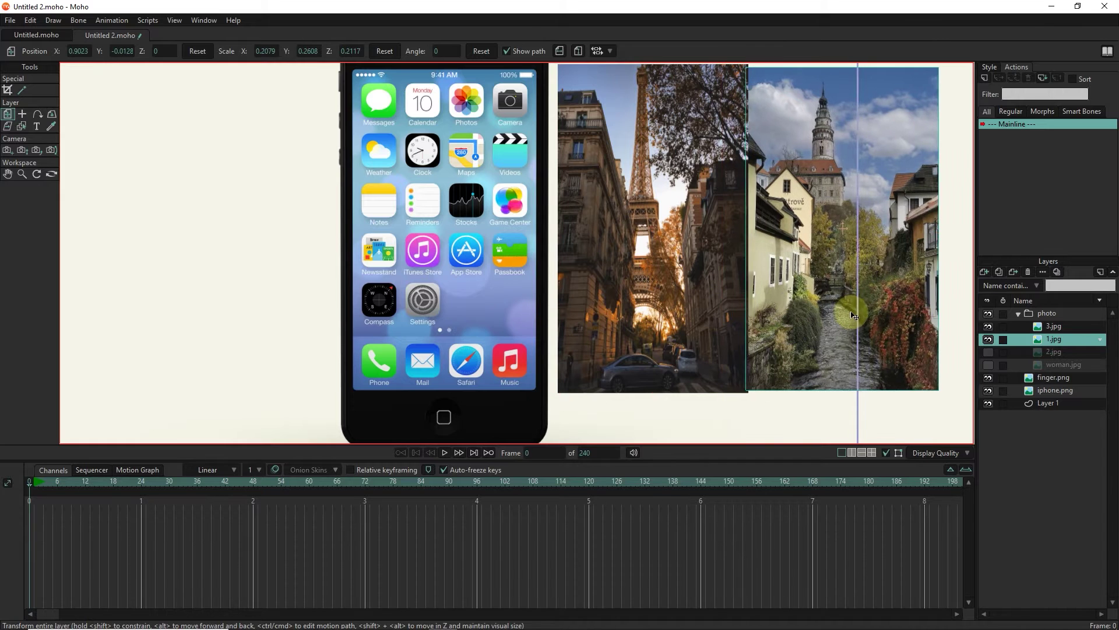
{"action": "key", "text": "Escape"}
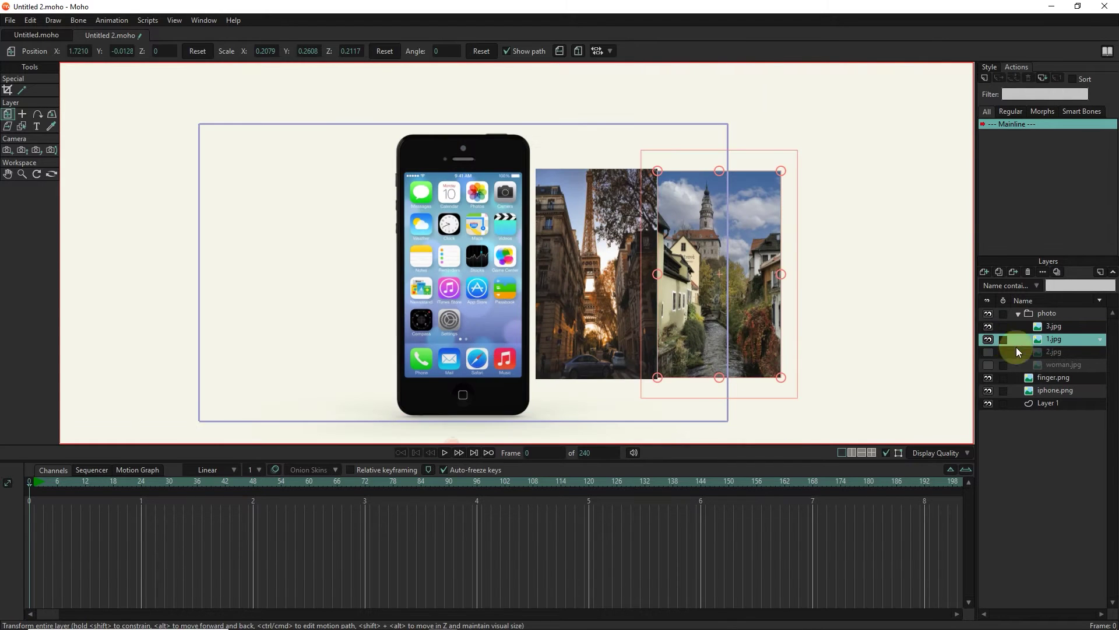
{"action": "left_click", "coordinate": [989, 352]}
- Shrink the skyscraper photo 2.jpg to screen size and place it right of the village photo
{"action": "left_click", "coordinate": [1055, 352]}
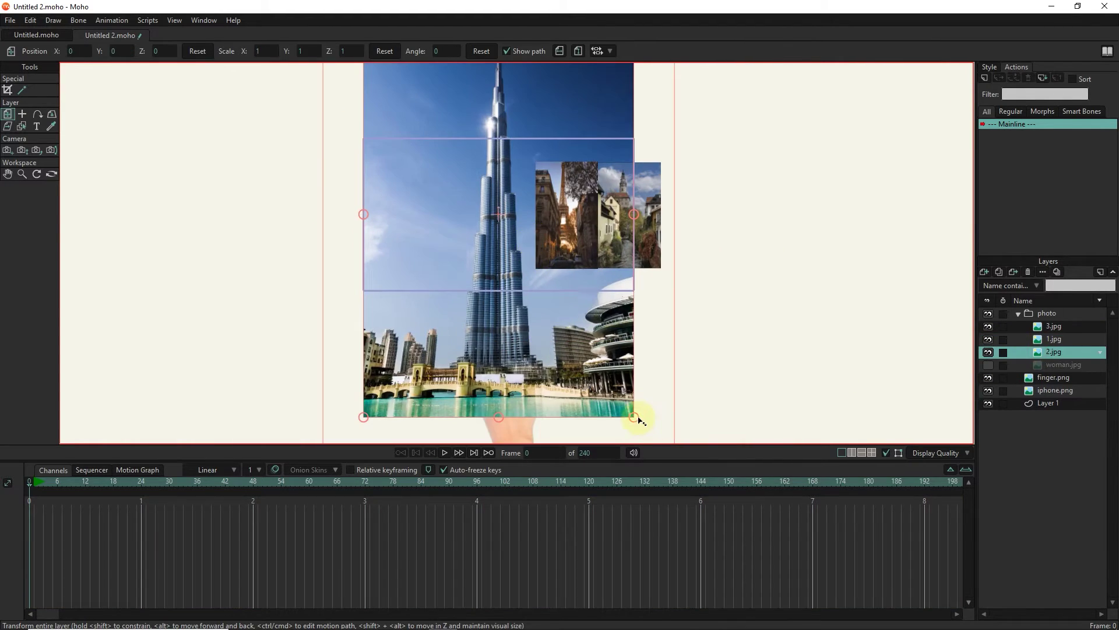
{"action": "left_click_drag", "start_coordinate": [641, 421], "coordinate": [566, 290]}
{"action": "scroll", "coordinate": [500, 295], "scroll_direction": "up", "scroll_amount": 3}
{"action": "scroll", "coordinate": [501, 295], "scroll_direction": "up", "scroll_amount": 2}
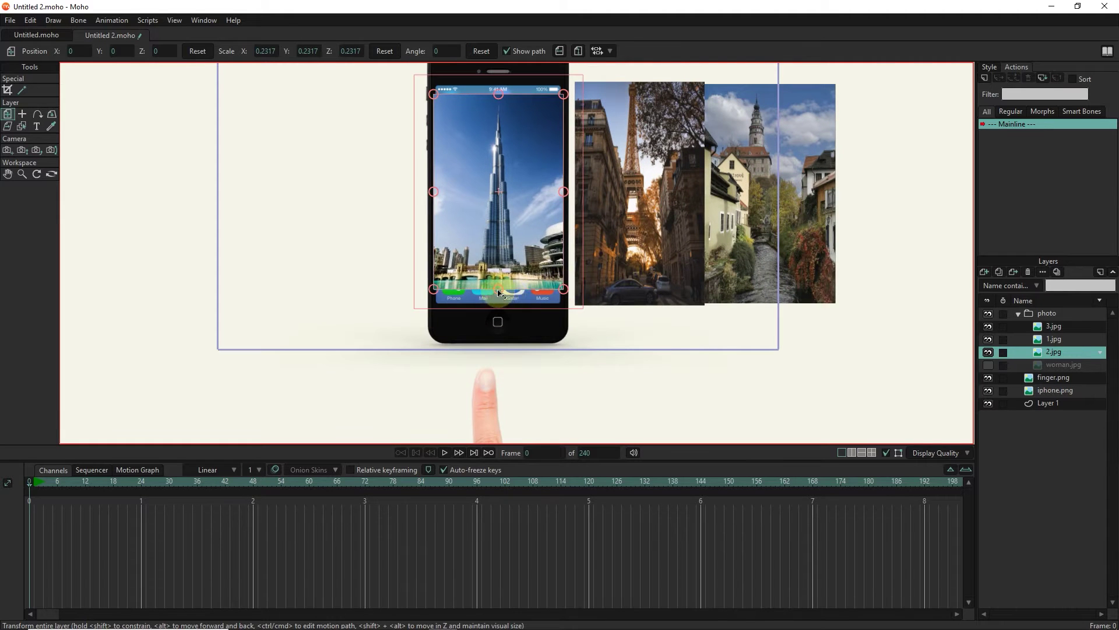
{"action": "scroll", "coordinate": [501, 262], "scroll_direction": "up", "scroll_amount": 2}
{"action": "scroll", "coordinate": [501, 263], "scroll_direction": "down", "scroll_amount": 3}
{"action": "left_click_drag", "start_coordinate": [490, 245], "coordinate": [840, 281]}
{"action": "scroll", "coordinate": [835, 282], "scroll_direction": "up", "scroll_amount": 3}
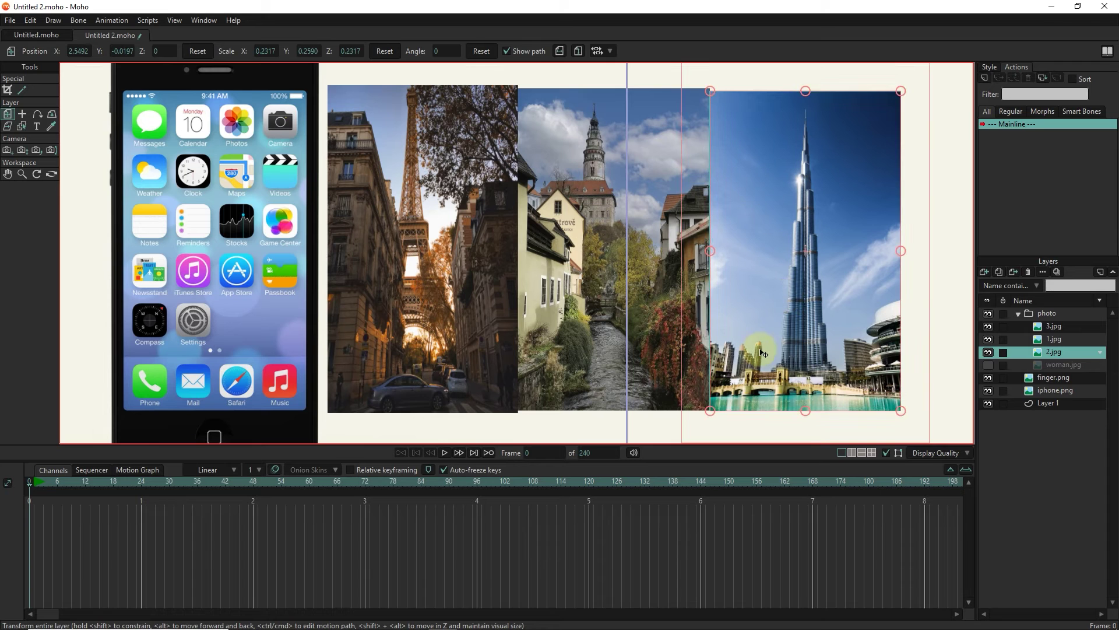
{"action": "left_click_drag", "start_coordinate": [764, 354], "coordinate": [764, 350]}
{"action": "scroll", "coordinate": [577, 367], "scroll_direction": "down", "scroll_amount": 3}
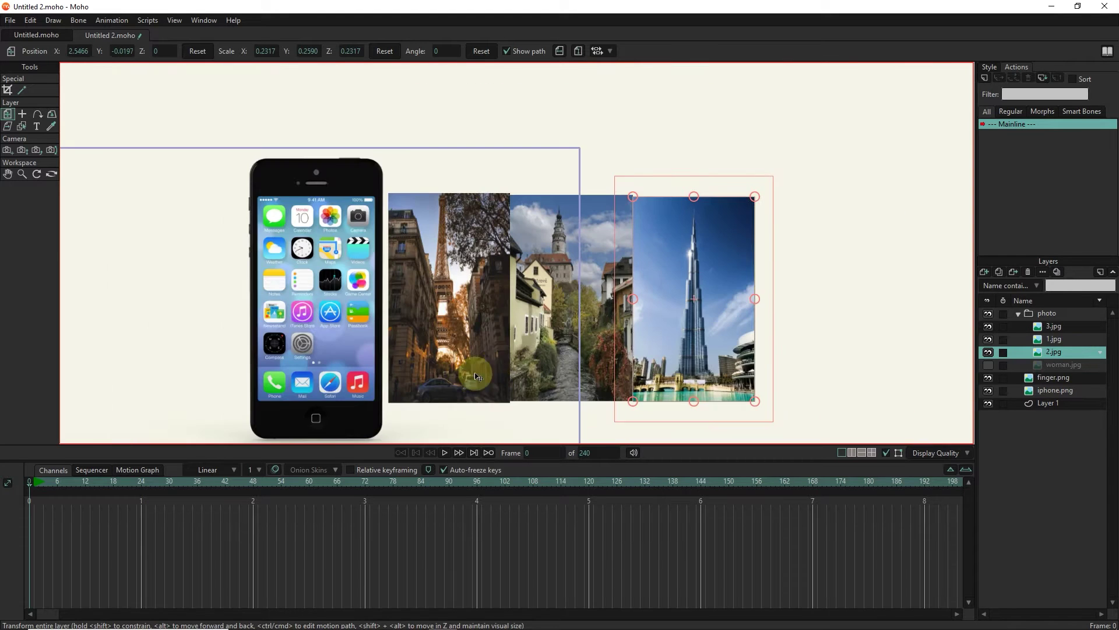
- Show woman.jpg and resize it to fill the phone screen
{"action": "left_click", "coordinate": [989, 364]}
{"action": "scroll", "coordinate": [514, 315], "scroll_direction": "down", "scroll_amount": 5}
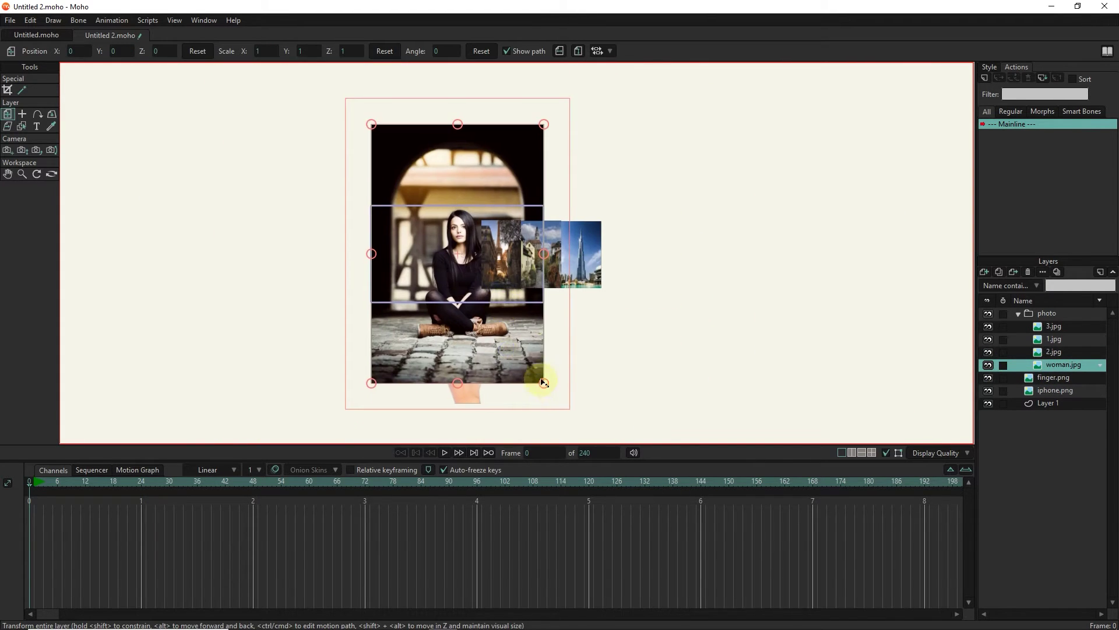
{"action": "left_click_drag", "start_coordinate": [511, 327], "coordinate": [477, 288]}
{"action": "scroll", "coordinate": [459, 325], "scroll_direction": "up", "scroll_amount": 6}
{"action": "scroll", "coordinate": [459, 326], "scroll_direction": "up", "scroll_amount": 2}
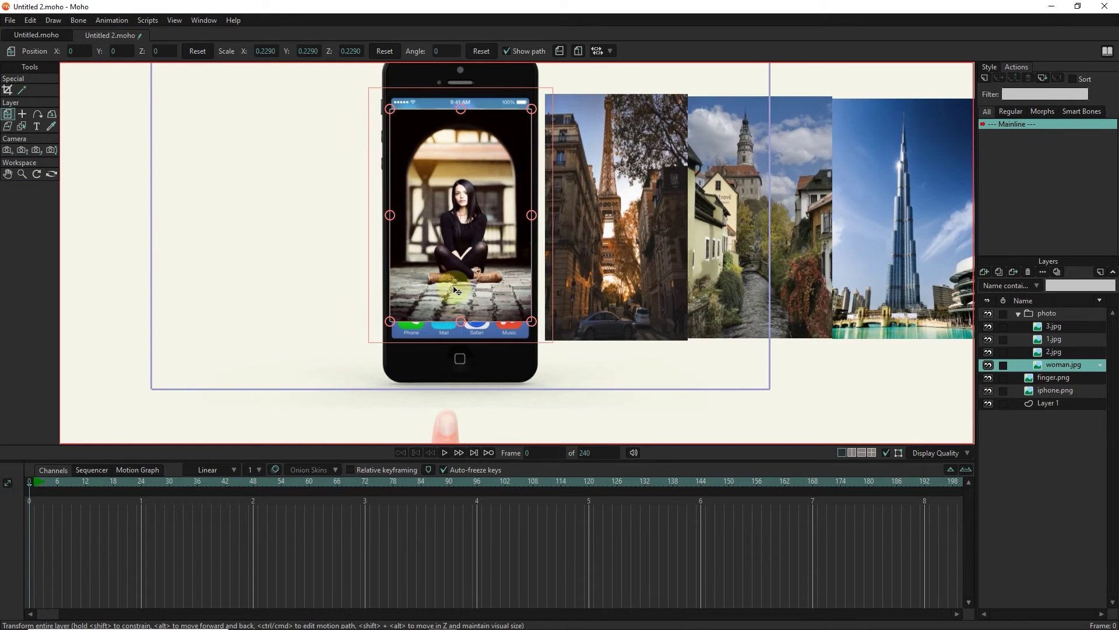
{"action": "left_click_drag", "start_coordinate": [459, 325], "coordinate": [456, 353]}
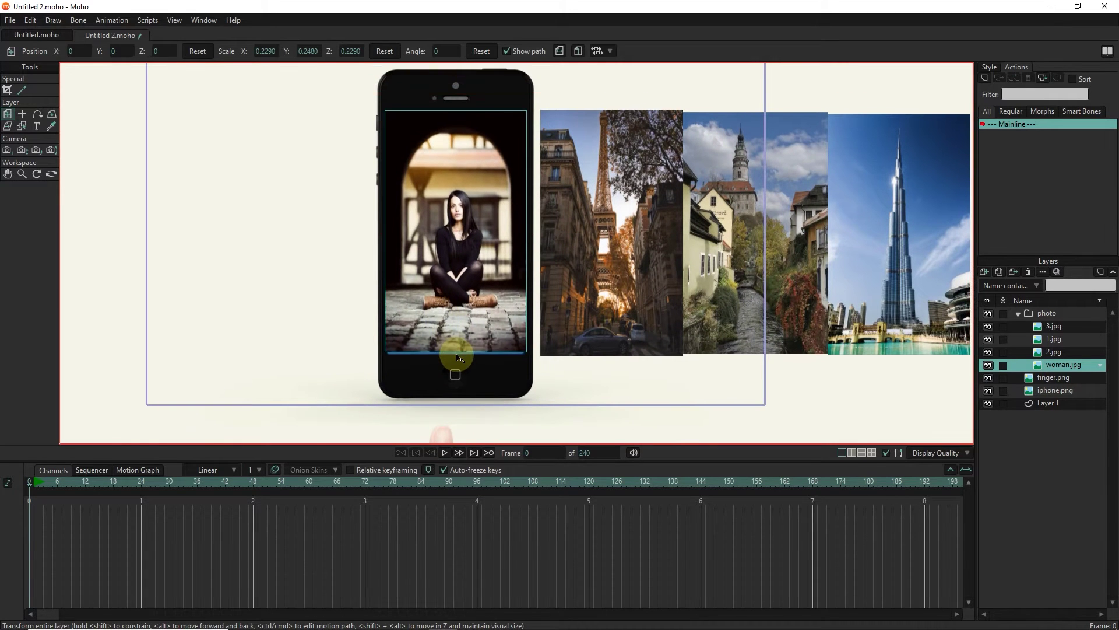
{"action": "scroll", "coordinate": [446, 286], "scroll_direction": "down", "scroll_amount": 2}
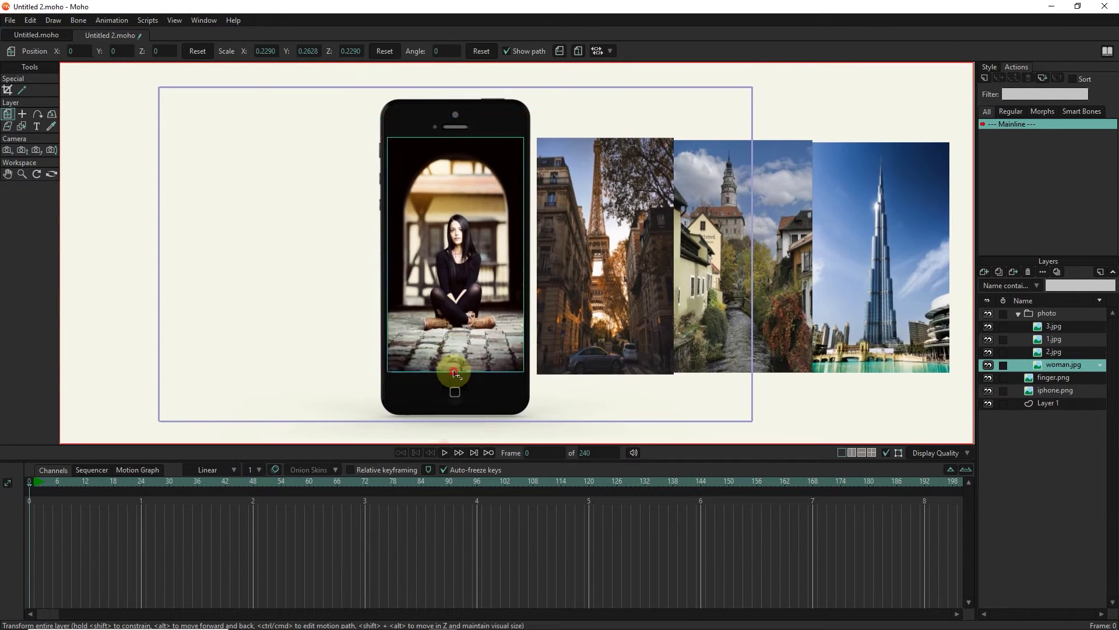
{"action": "scroll", "coordinate": [451, 324], "scroll_direction": "down", "scroll_amount": 2}
{"action": "left_click_drag", "start_coordinate": [464, 306], "coordinate": [470, 298]}
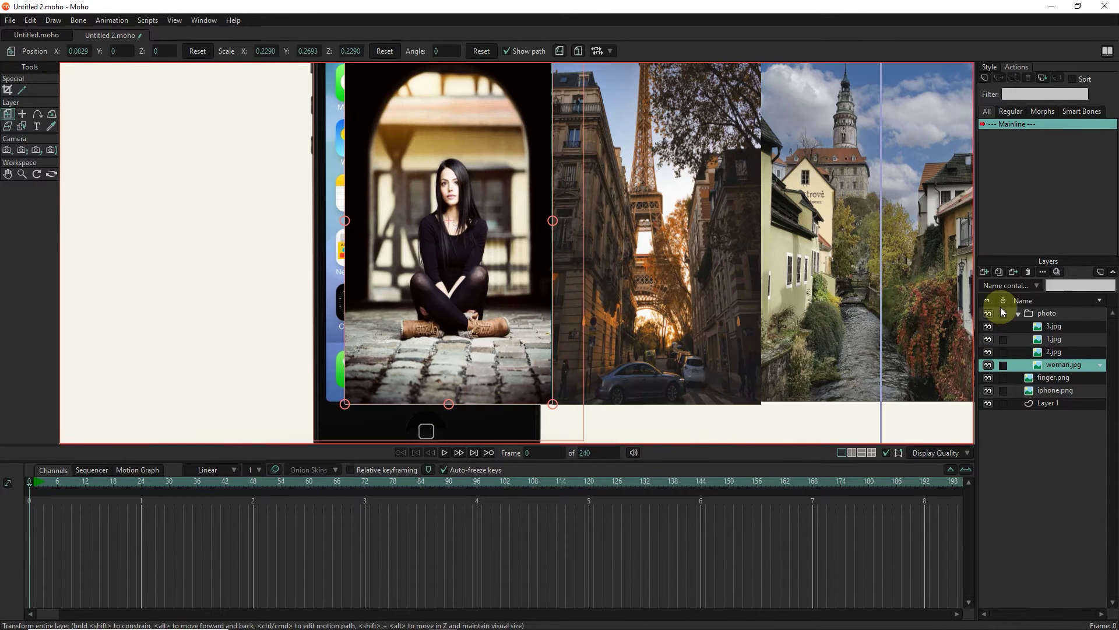
- Move the whole photo group so the strip starts right of the phone
{"action": "left_click", "coordinate": [1018, 313]}
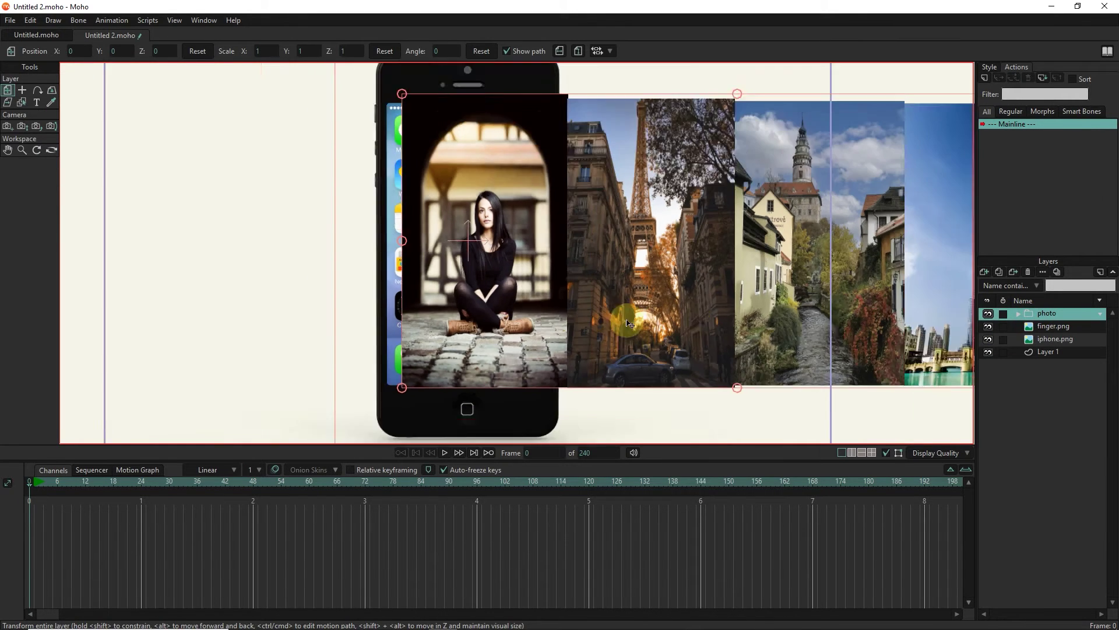
{"action": "left_click_drag", "start_coordinate": [560, 306], "coordinate": [486, 278]}
{"action": "left_click", "coordinate": [1019, 313]}
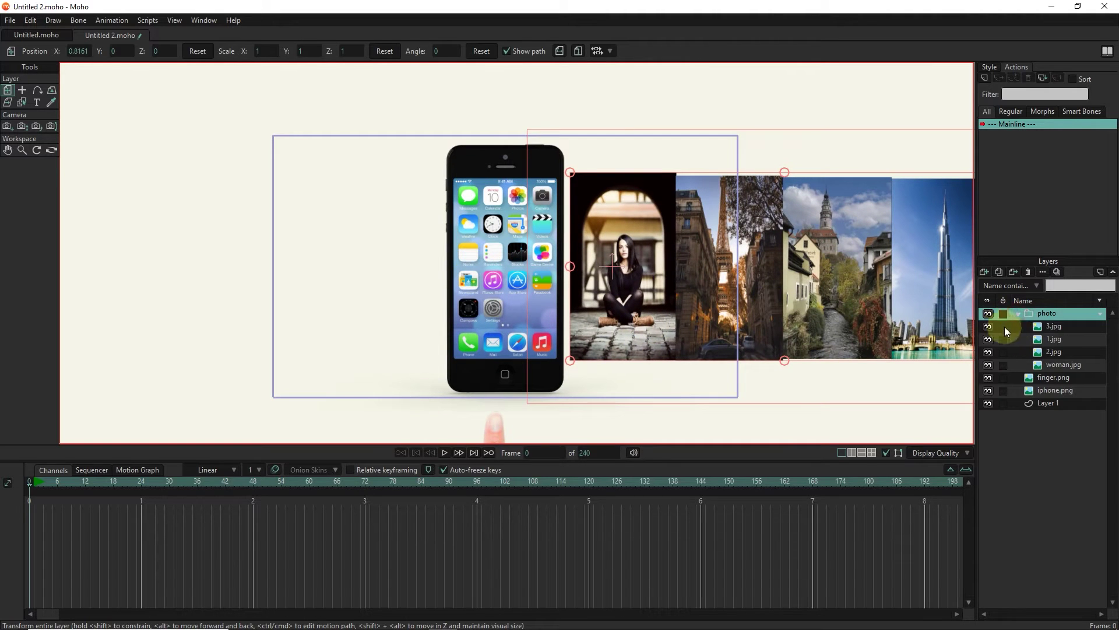
{"action": "left_click", "coordinate": [1054, 326]}
- Add a layer named mask and move it to the top, above the photo group
{"action": "left_click", "coordinate": [984, 271]}
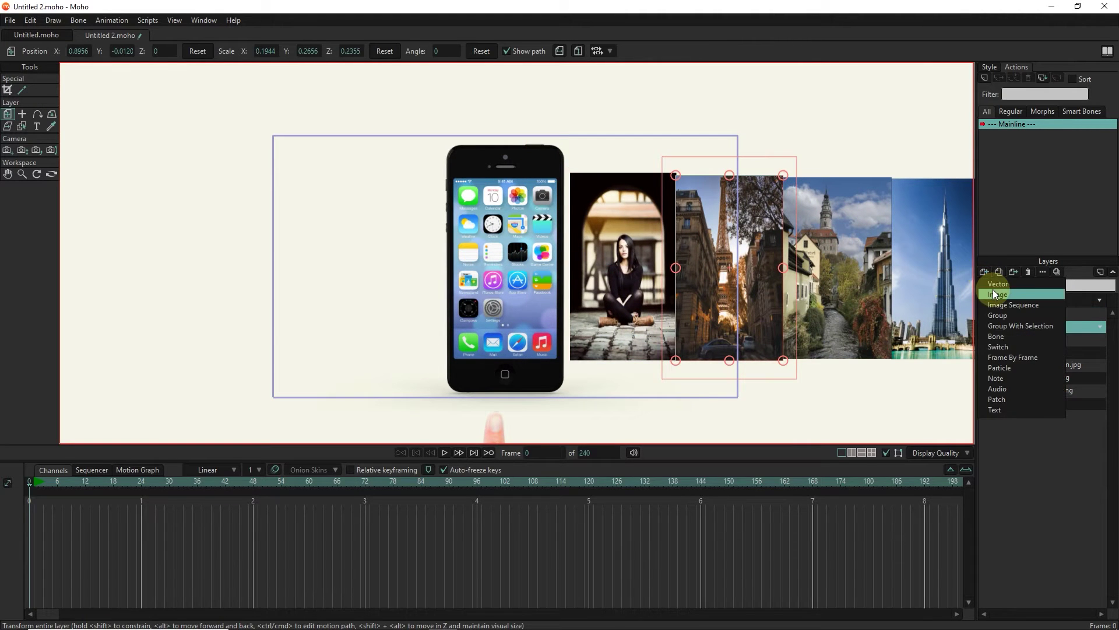
{"action": "left_click", "coordinate": [1001, 316]}
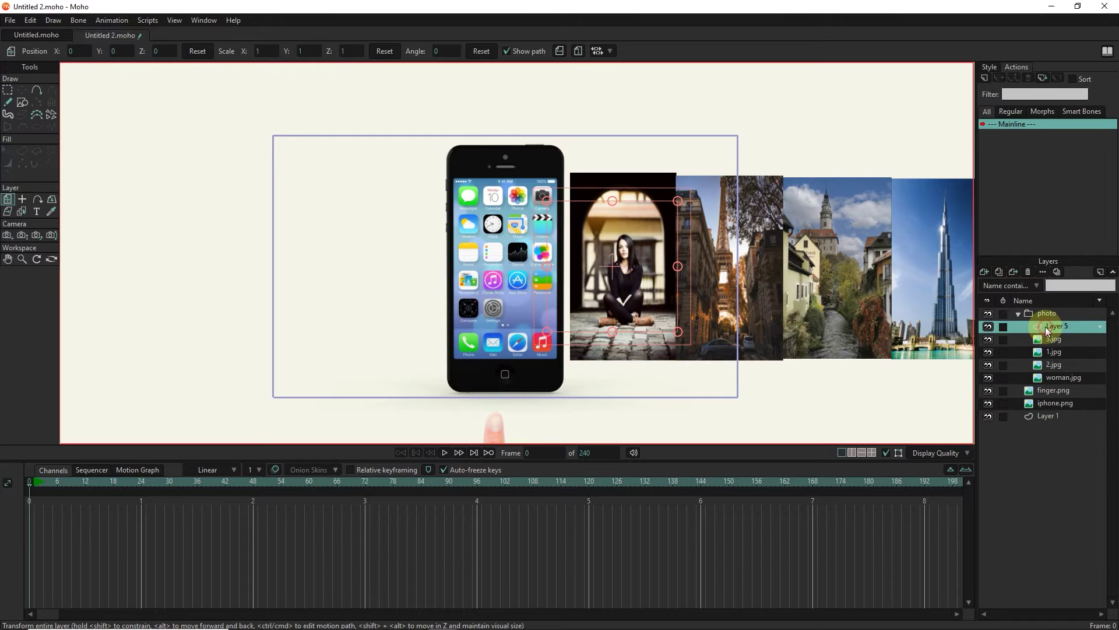
{"action": "double_click", "coordinate": [1059, 326]}
{"action": "type", "text": "mask"}
{"action": "left_click", "coordinate": [1019, 312]}
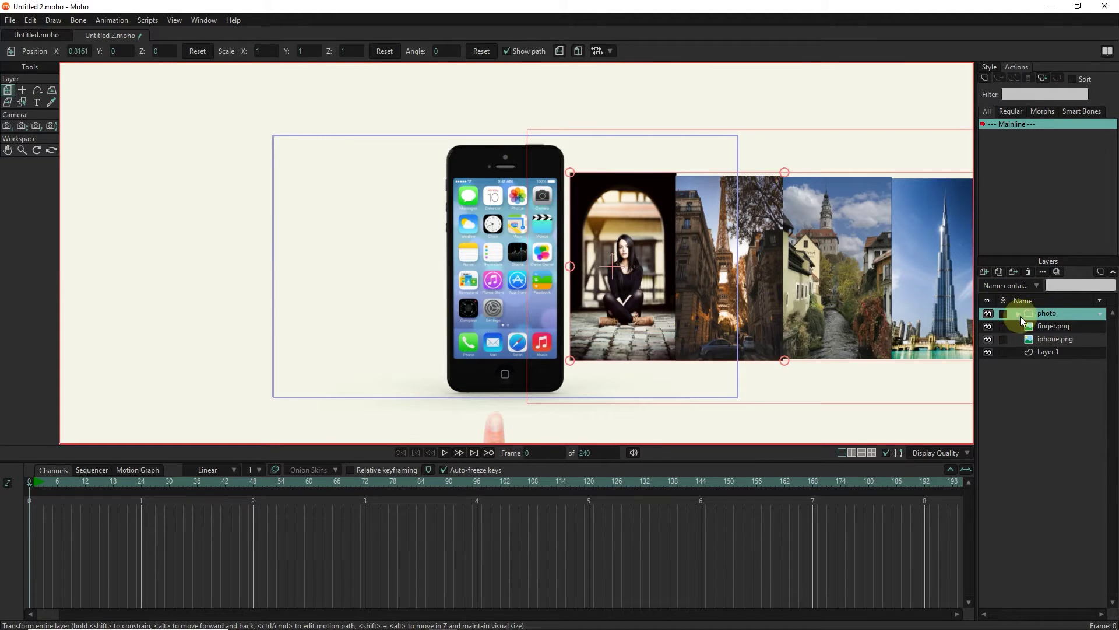
{"action": "left_click", "coordinate": [1020, 316]}
{"action": "left_click", "coordinate": [1049, 326]}
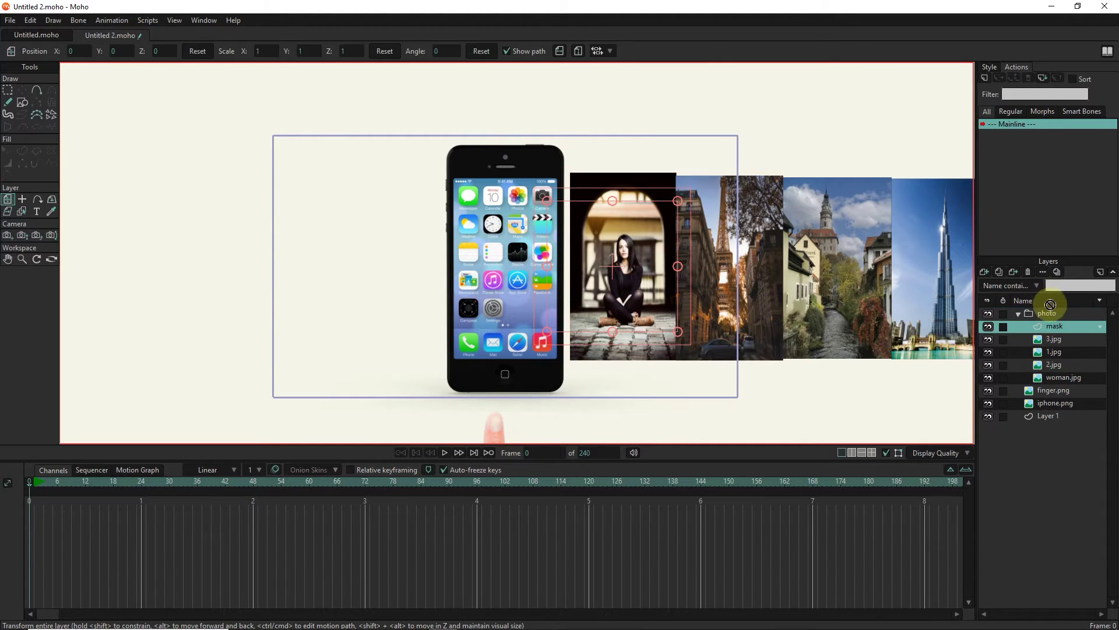
{"action": "left_click_drag", "start_coordinate": [1051, 304], "coordinate": [1050, 311]}
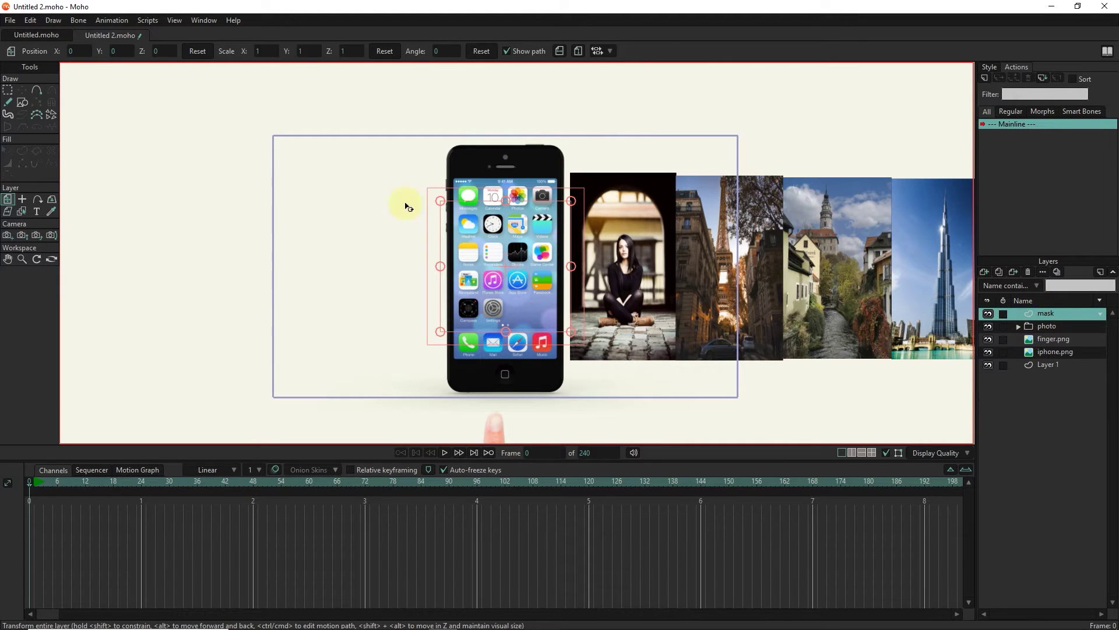
- Place mask points at the phone screen's top-right, top-left and bottom-left corners
{"action": "left_click", "coordinate": [37, 91]}
{"action": "scroll", "coordinate": [542, 184], "scroll_direction": "up", "scroll_amount": 5}
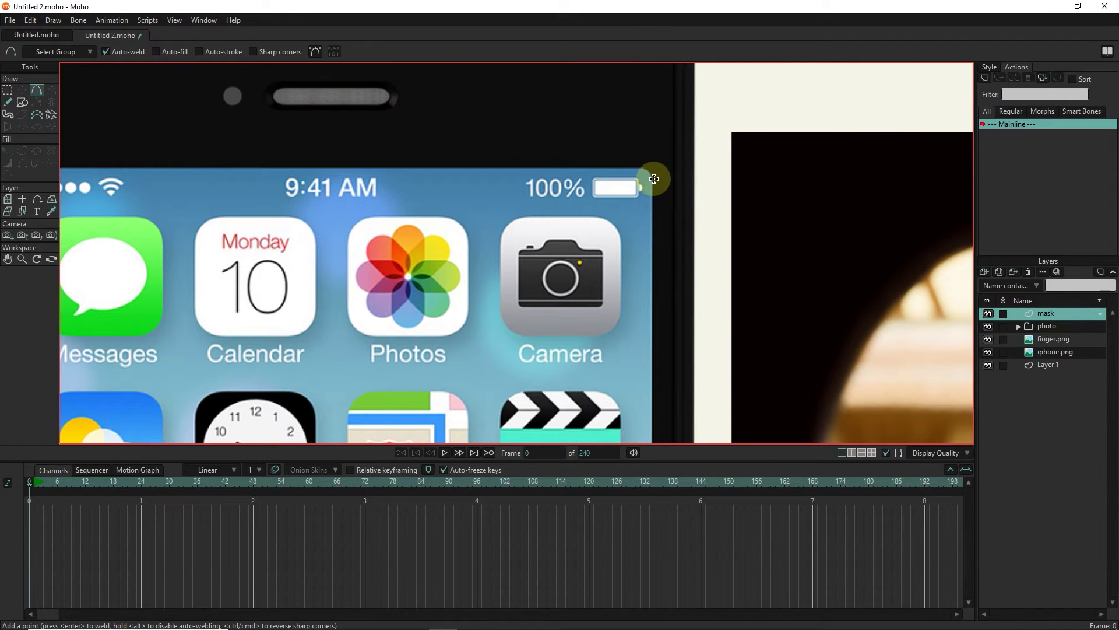
{"action": "left_click", "coordinate": [653, 187]}
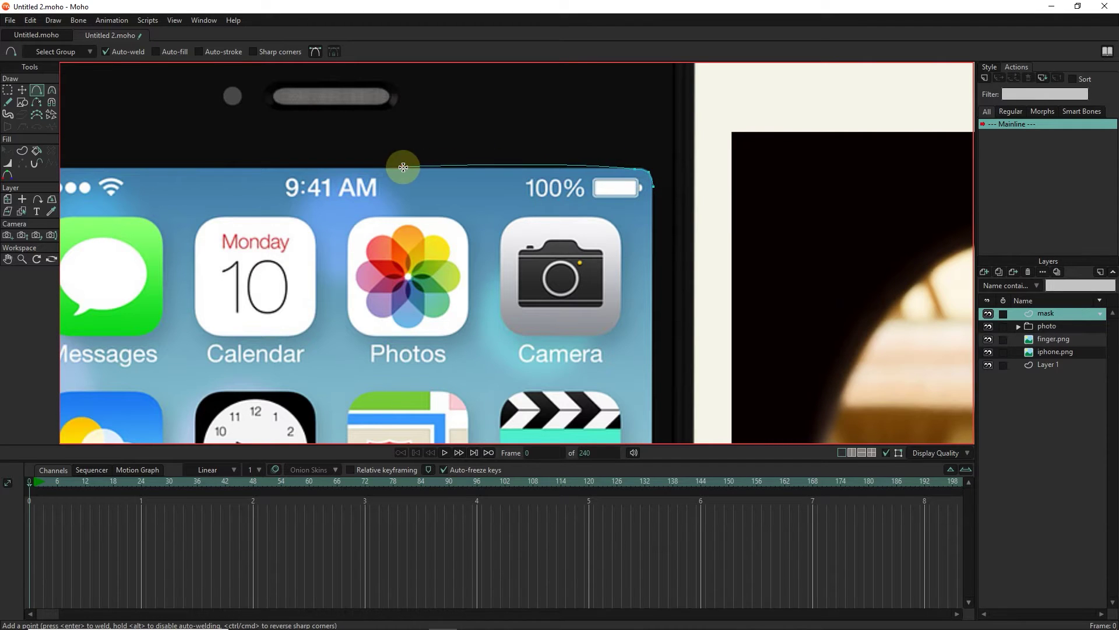
{"action": "right_click", "coordinate": [635, 169]}
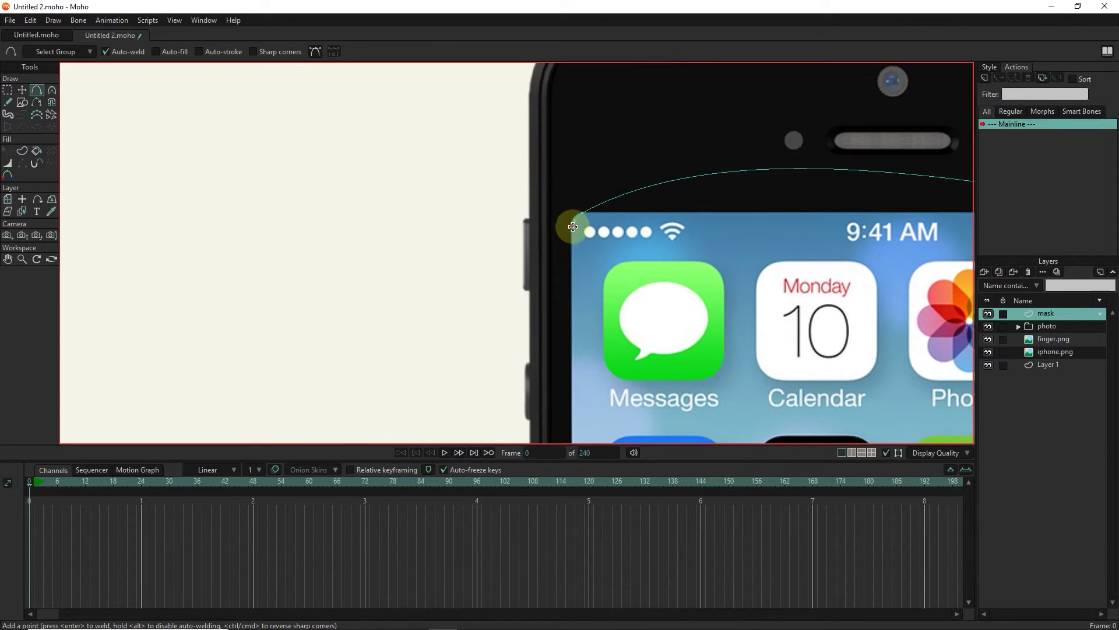
{"action": "left_click", "coordinate": [572, 229]}
{"action": "scroll", "coordinate": [572, 229], "scroll_direction": "down", "scroll_amount": 3}
{"action": "scroll", "coordinate": [494, 91], "scroll_direction": "up", "scroll_amount": 2}
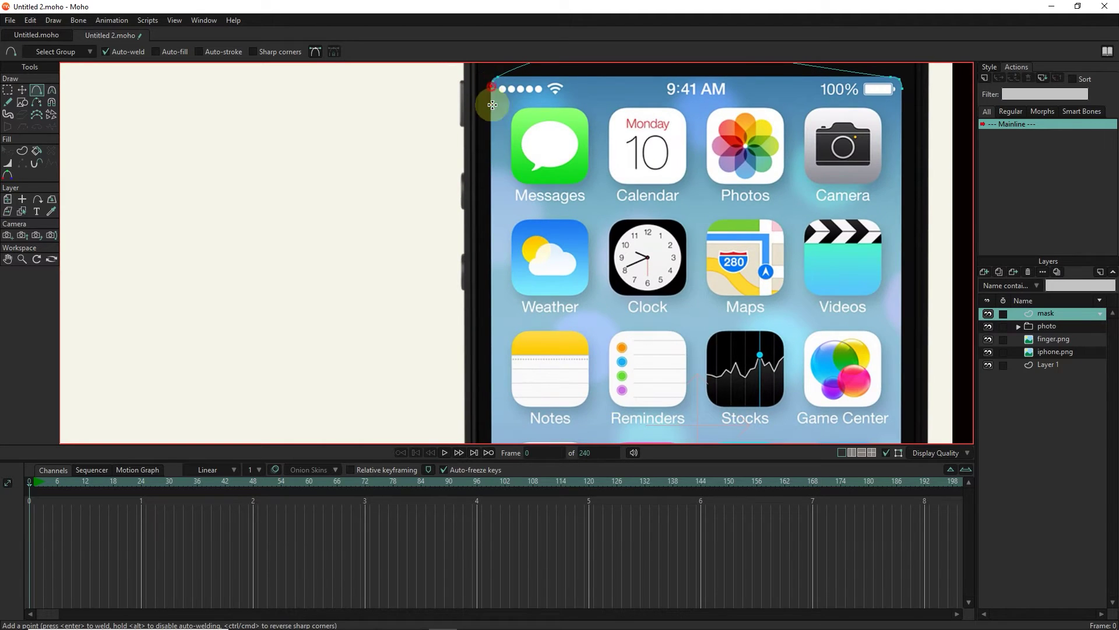
{"action": "left_click", "coordinate": [493, 104]}
{"action": "scroll", "coordinate": [492, 104], "scroll_direction": "down", "scroll_amount": 3}
{"action": "scroll", "coordinate": [508, 269], "scroll_direction": "down", "scroll_amount": 3}
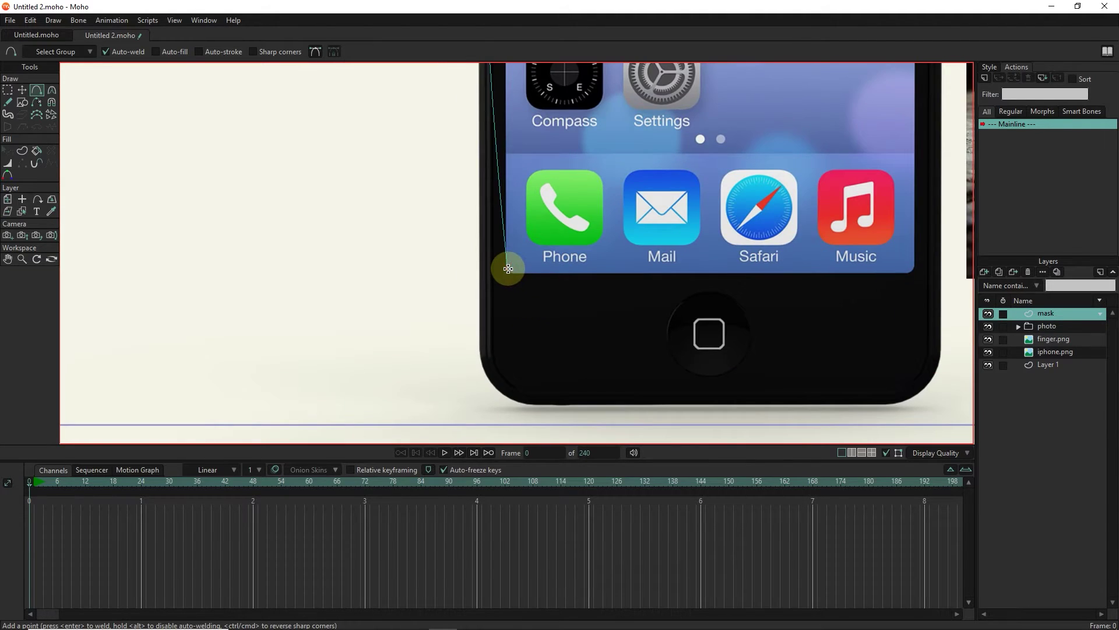
{"action": "left_click", "coordinate": [509, 268]}
{"action": "scroll", "coordinate": [509, 269], "scroll_direction": "up", "scroll_amount": 4}
- Add points at the bottom corners to close the mask outline around the screen
{"action": "left_click", "coordinate": [22, 91]}
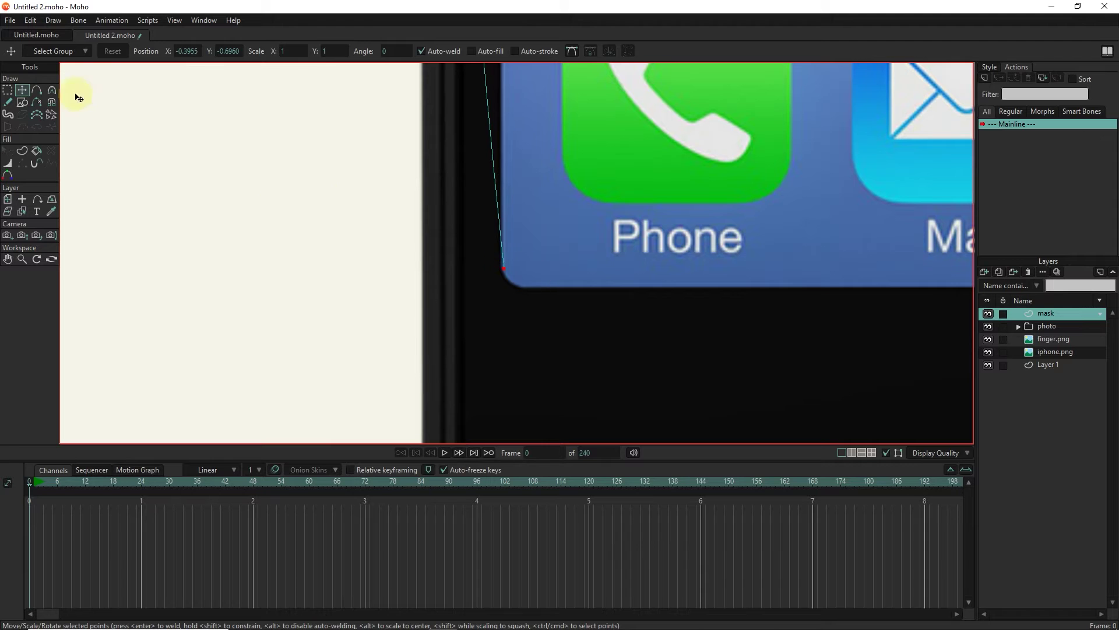
{"action": "left_click", "coordinate": [37, 90]}
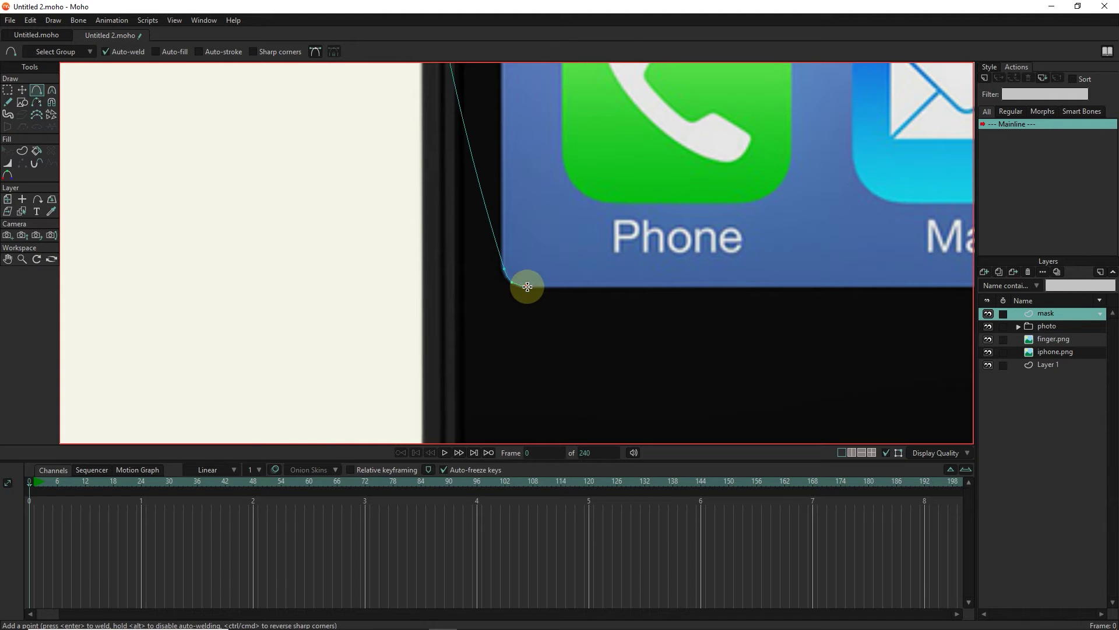
{"action": "left_click_drag", "start_coordinate": [527, 287], "coordinate": [178, 289]}
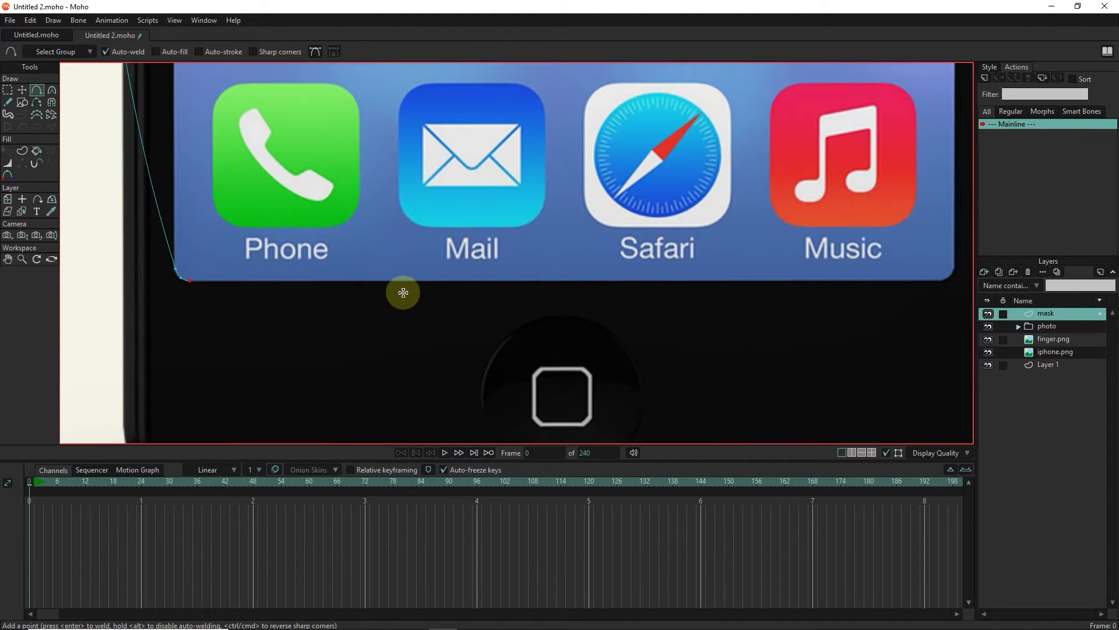
{"action": "left_click", "coordinate": [178, 289]}
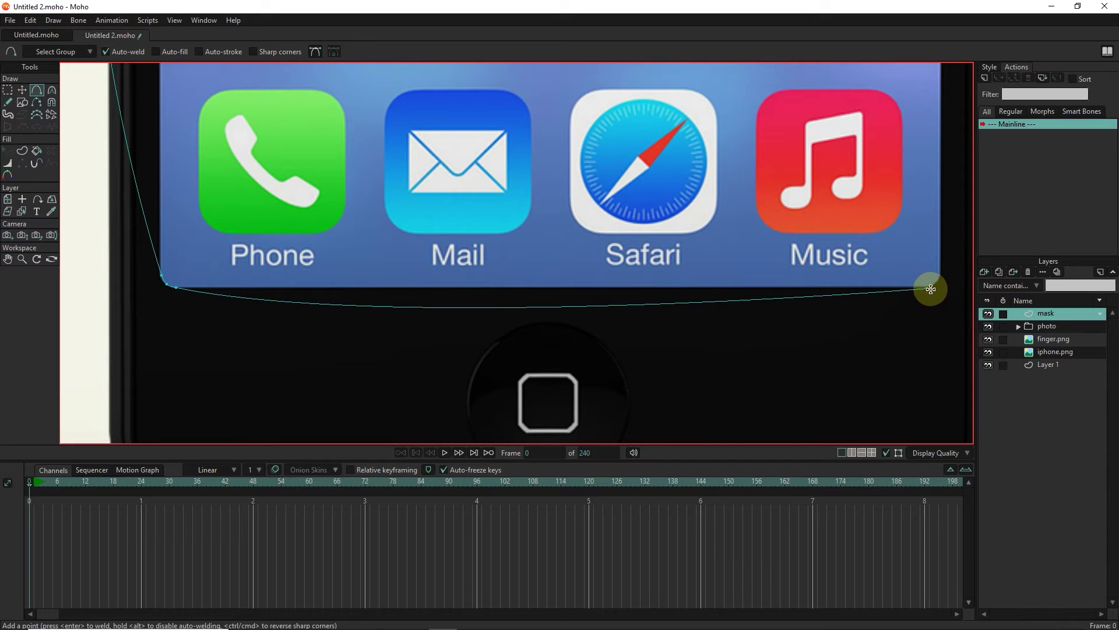
{"action": "left_click", "coordinate": [930, 281]}
{"action": "scroll", "coordinate": [840, 254], "scroll_direction": "down", "scroll_amount": 2}
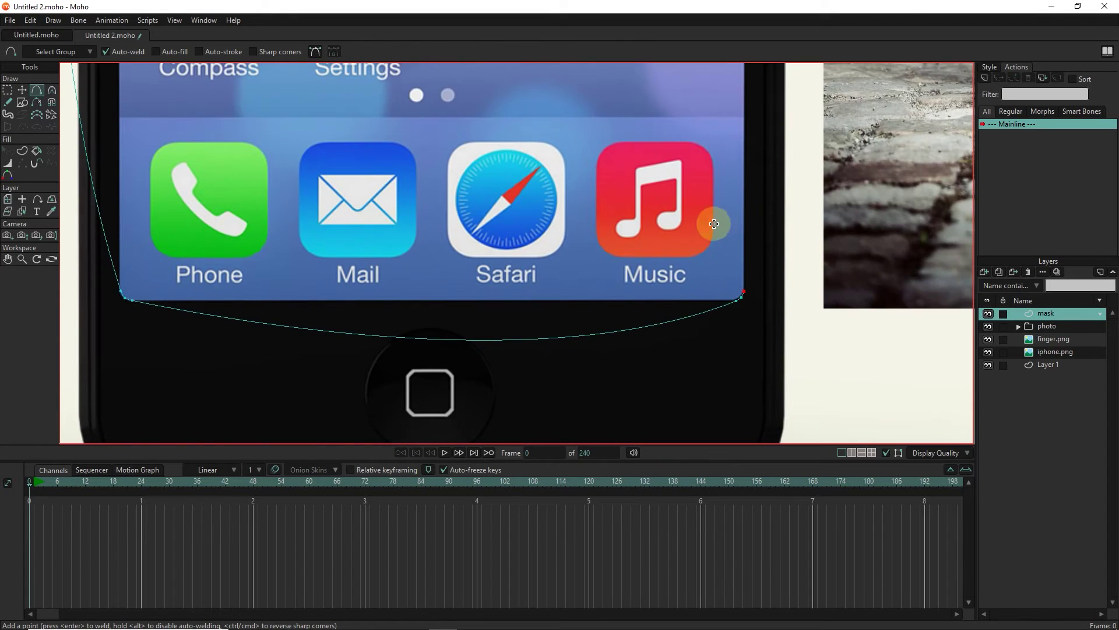
{"action": "scroll", "coordinate": [730, 220], "scroll_direction": "down", "scroll_amount": 4}
{"action": "scroll", "coordinate": [665, 263], "scroll_direction": "down", "scroll_amount": 2}
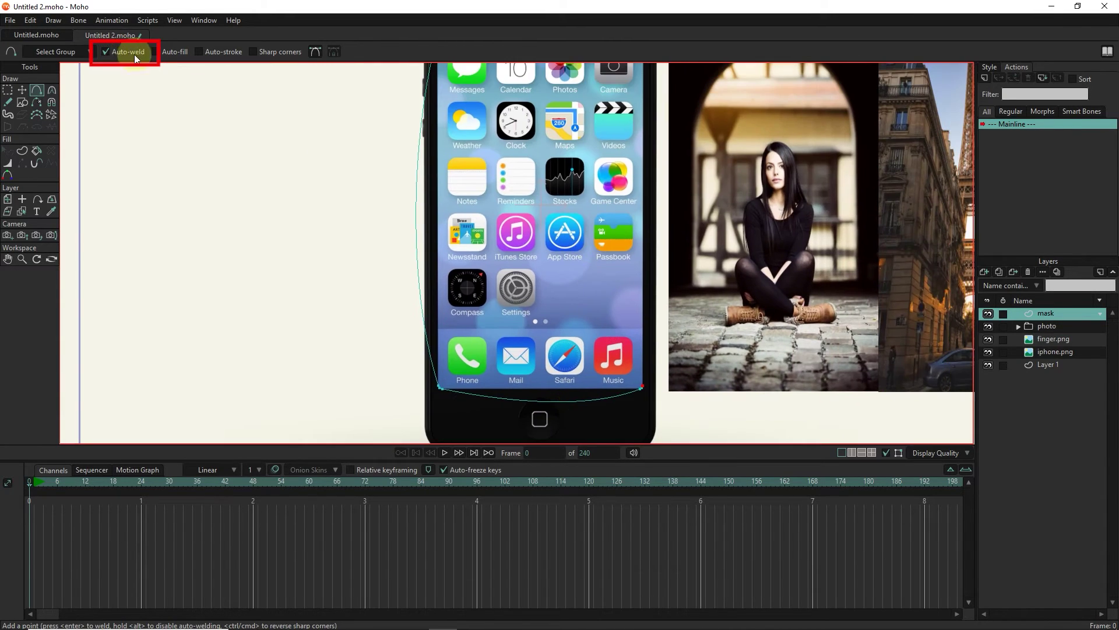
{"action": "scroll", "coordinate": [607, 309], "scroll_direction": "up", "scroll_amount": 1}
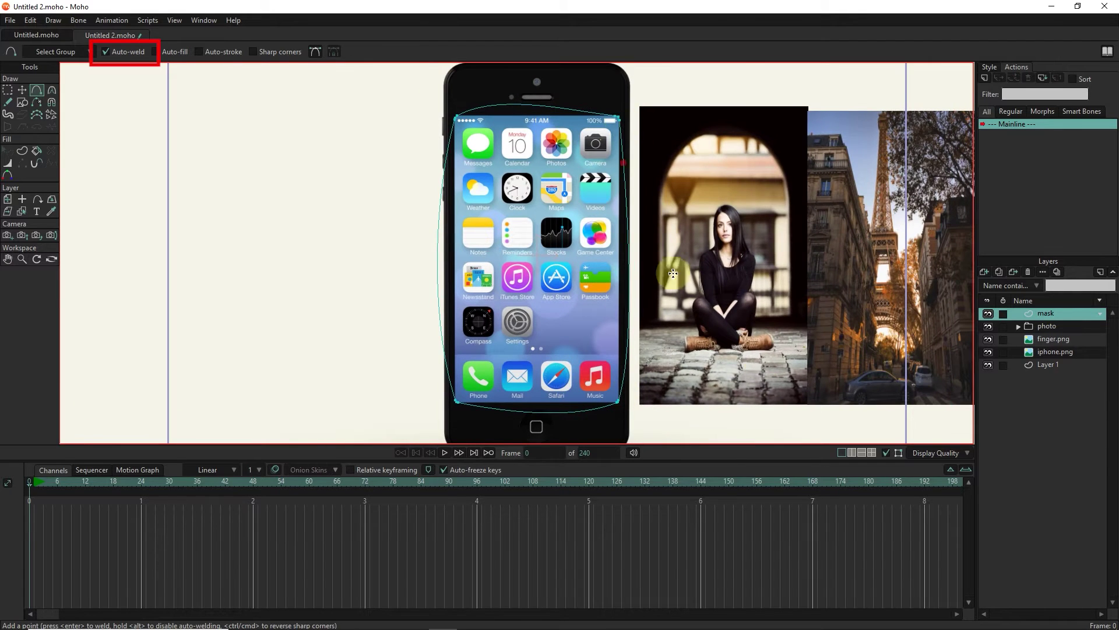
- Select all four mask outline points and set their Curvature to 0 for straight edges
{"action": "left_click", "coordinate": [8, 91]}
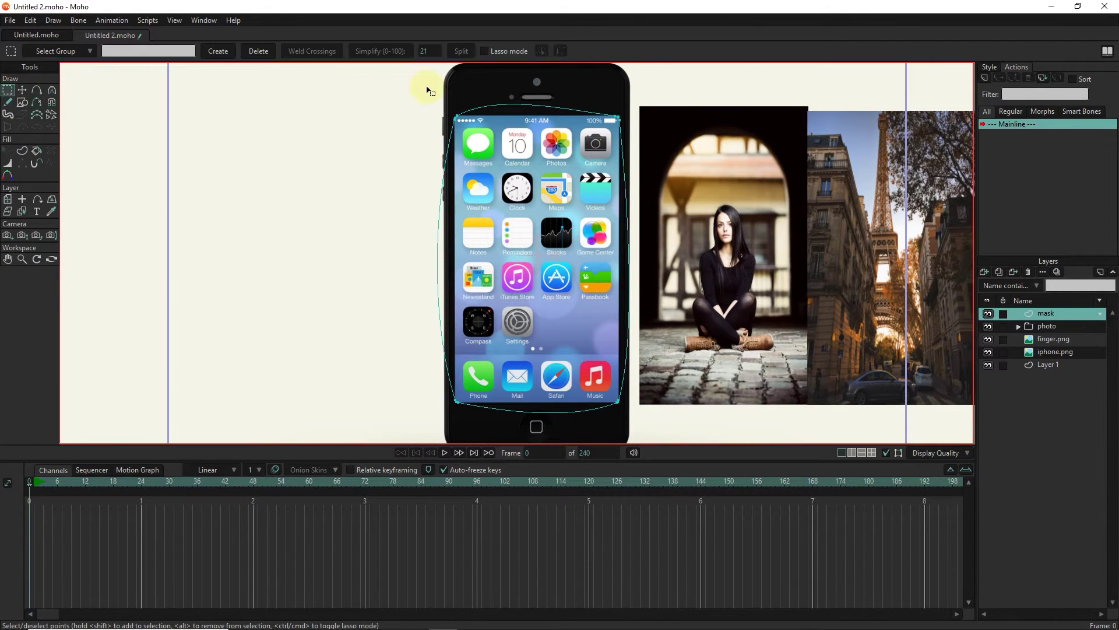
{"action": "left_click_drag", "start_coordinate": [662, 103], "coordinate": [384, 437]}
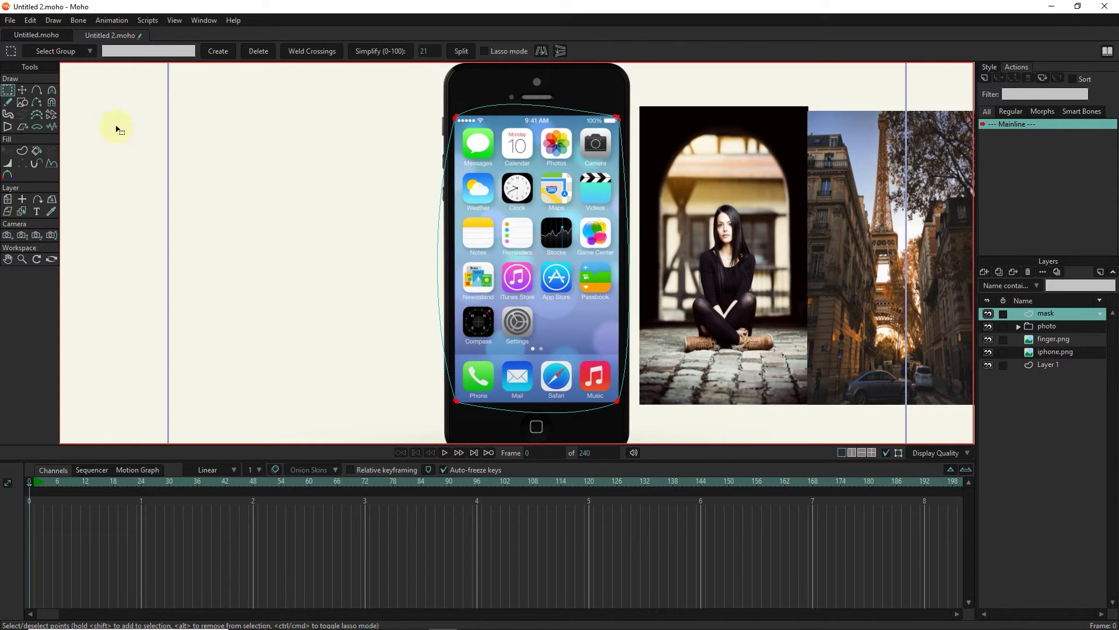
{"action": "left_click", "coordinate": [51, 92]}
{"action": "left_click", "coordinate": [185, 52]}
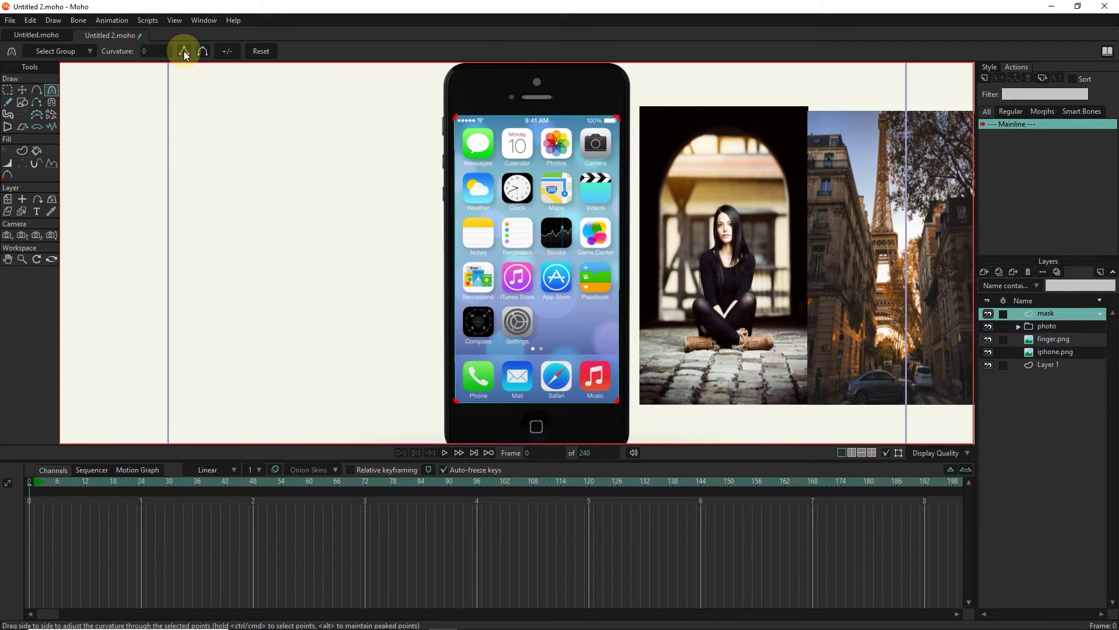
{"action": "scroll", "coordinate": [464, 414], "scroll_direction": "up", "scroll_amount": 5}
{"action": "scroll", "coordinate": [463, 413], "scroll_direction": "up", "scroll_amount": 4}
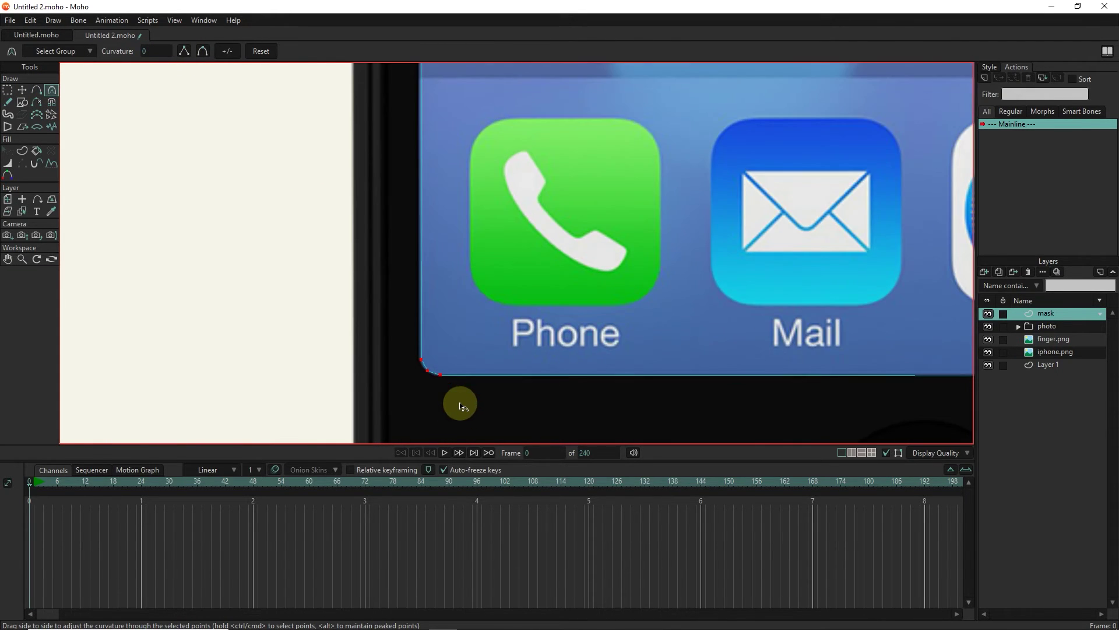
{"action": "scroll", "coordinate": [420, 367], "scroll_direction": "up", "scroll_amount": 3}
- Round the left-side corner points of the mask to Curvature 0.30
{"action": "left_click", "coordinate": [23, 90]}
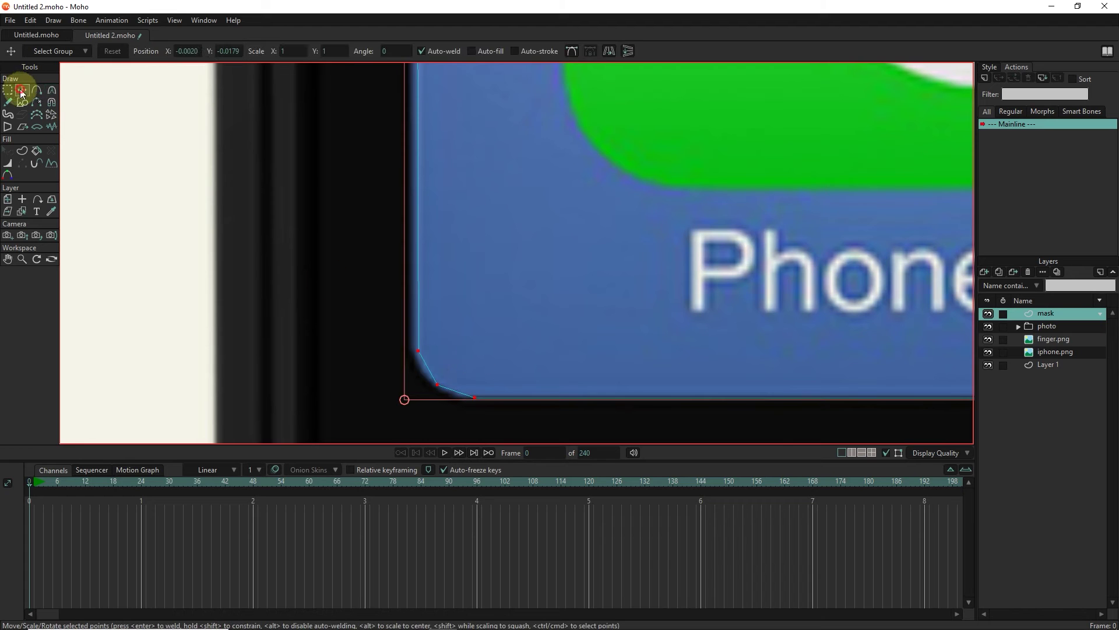
{"action": "left_click", "coordinate": [51, 91]}
{"action": "left_click", "coordinate": [422, 367], "text": "shift"}
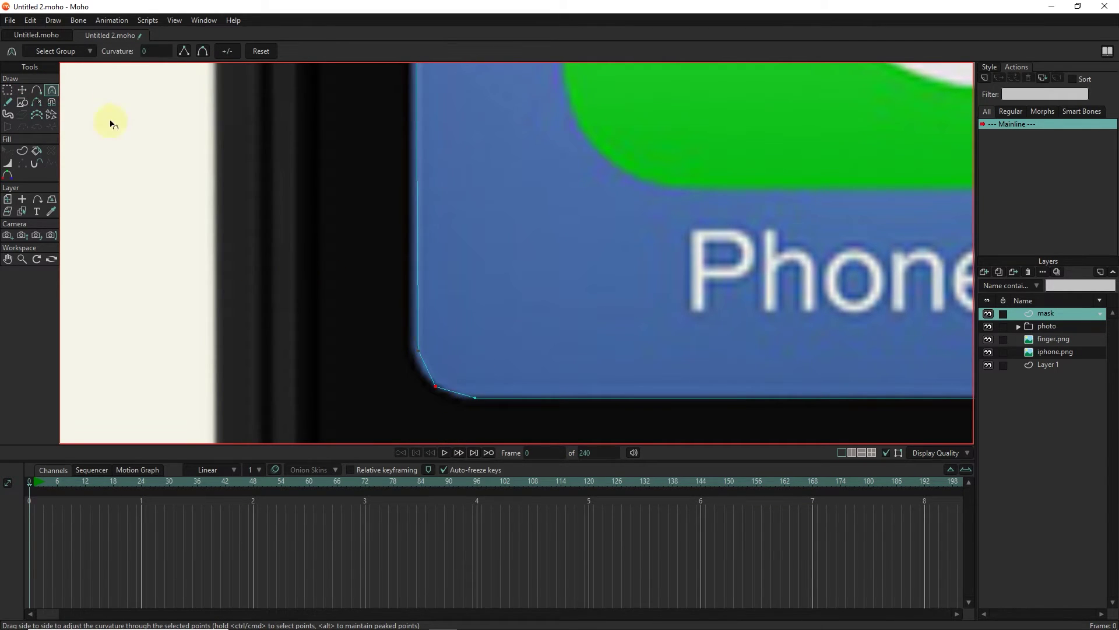
{"action": "key", "text": "t"}
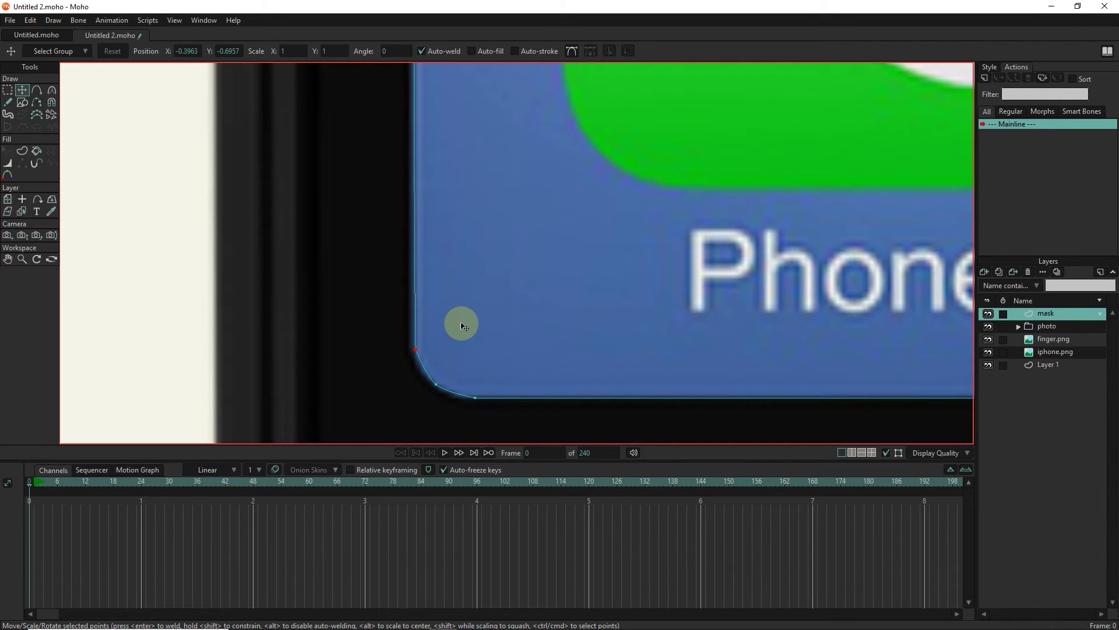
{"action": "scroll", "coordinate": [518, 318], "scroll_direction": "down", "scroll_amount": 5}
{"action": "scroll", "coordinate": [406, 216], "scroll_direction": "up", "scroll_amount": 8}
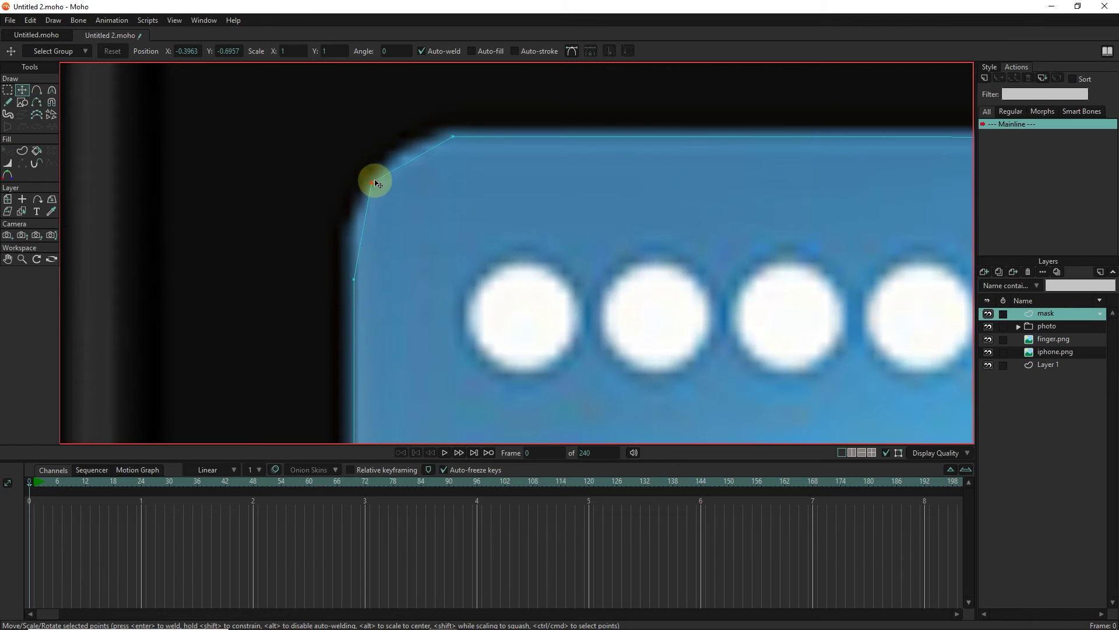
{"action": "key", "text": "g"}
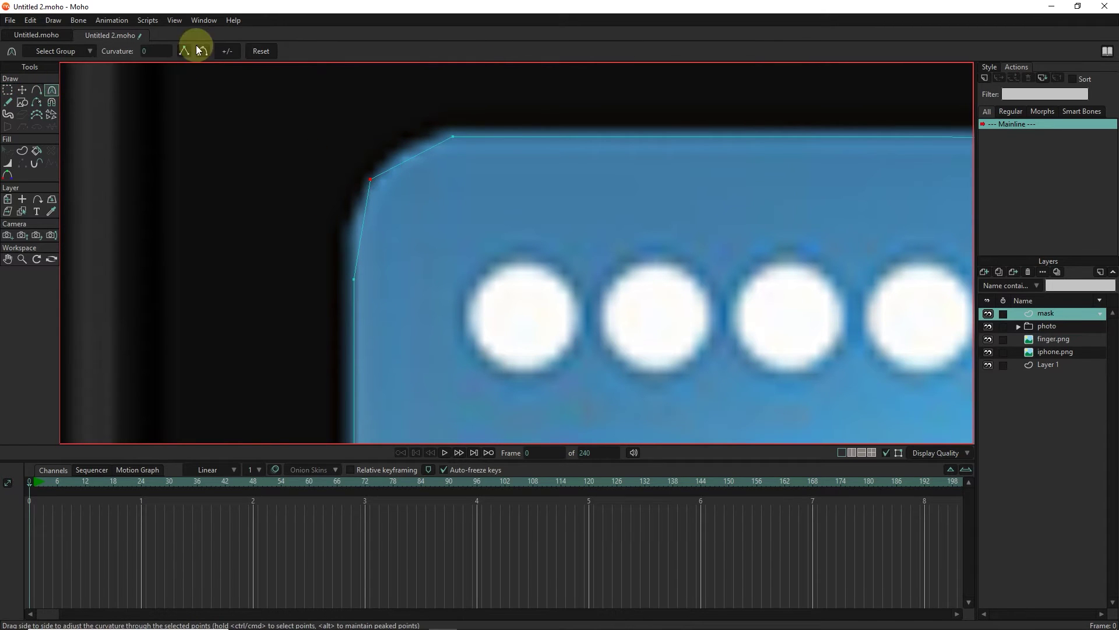
{"action": "left_click", "coordinate": [199, 51]}
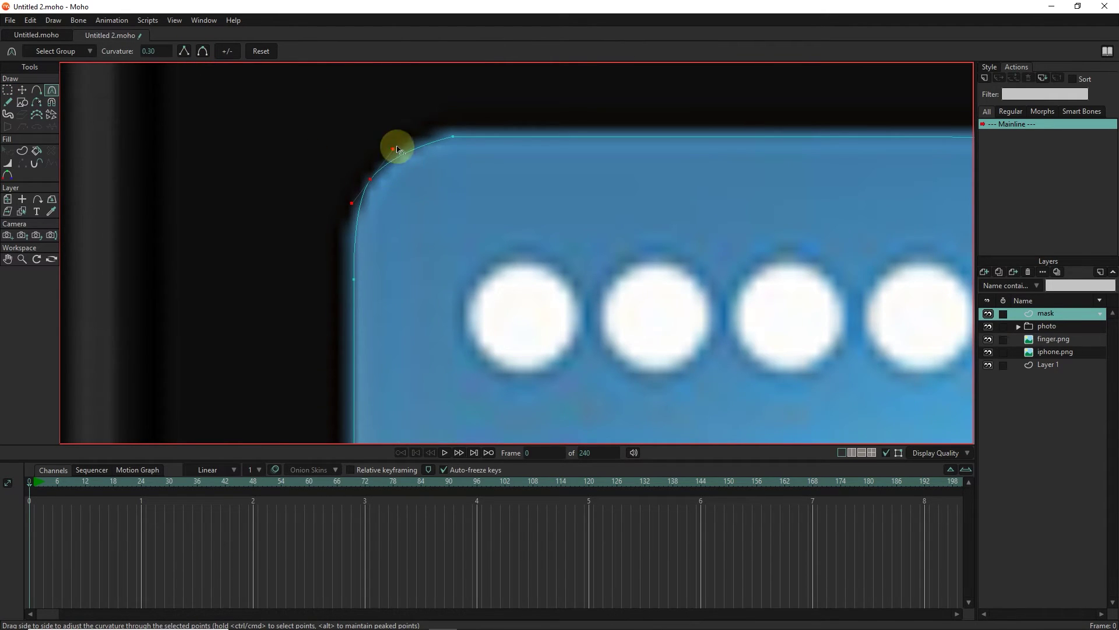
- Round the mask's top-right corner points to Curvature 0.30
{"action": "left_click_drag", "start_coordinate": [397, 149], "coordinate": [200, 173]}
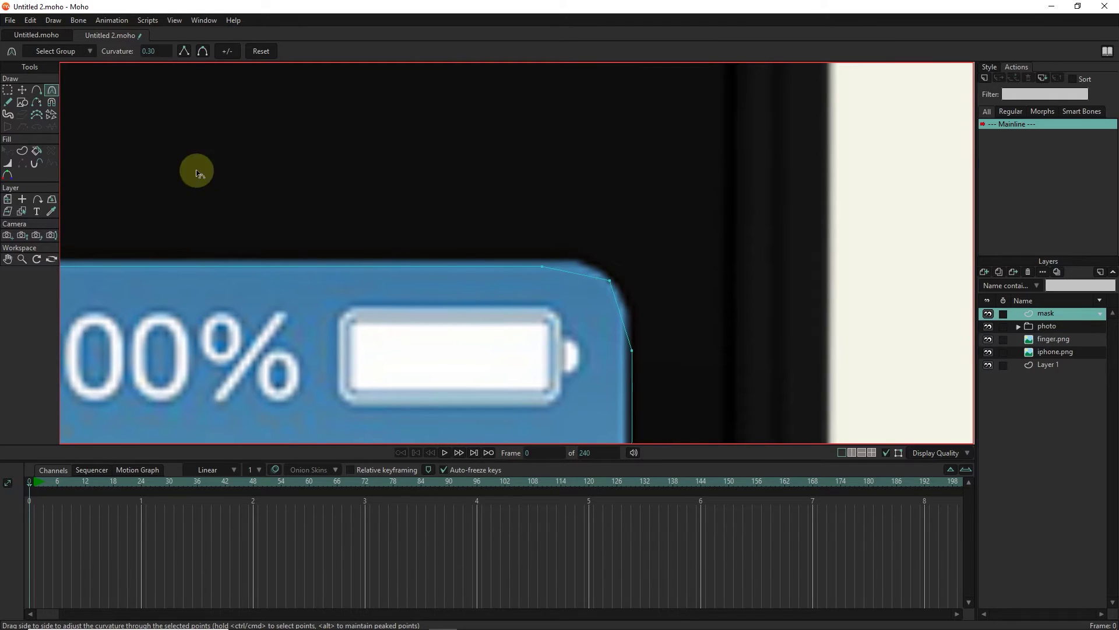
{"action": "left_click", "coordinate": [612, 246]}
{"action": "left_click", "coordinate": [51, 91]}
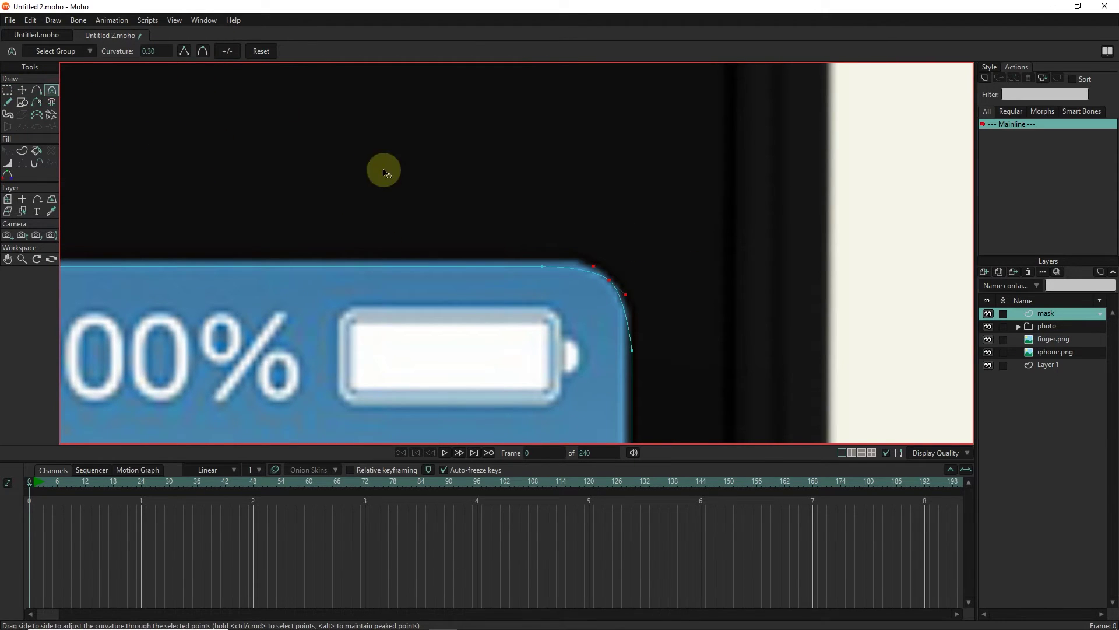
{"action": "left_click", "coordinate": [10, 88]}
{"action": "left_click_drag", "start_coordinate": [630, 350], "coordinate": [532, 254]}
{"action": "left_click", "coordinate": [532, 256]}
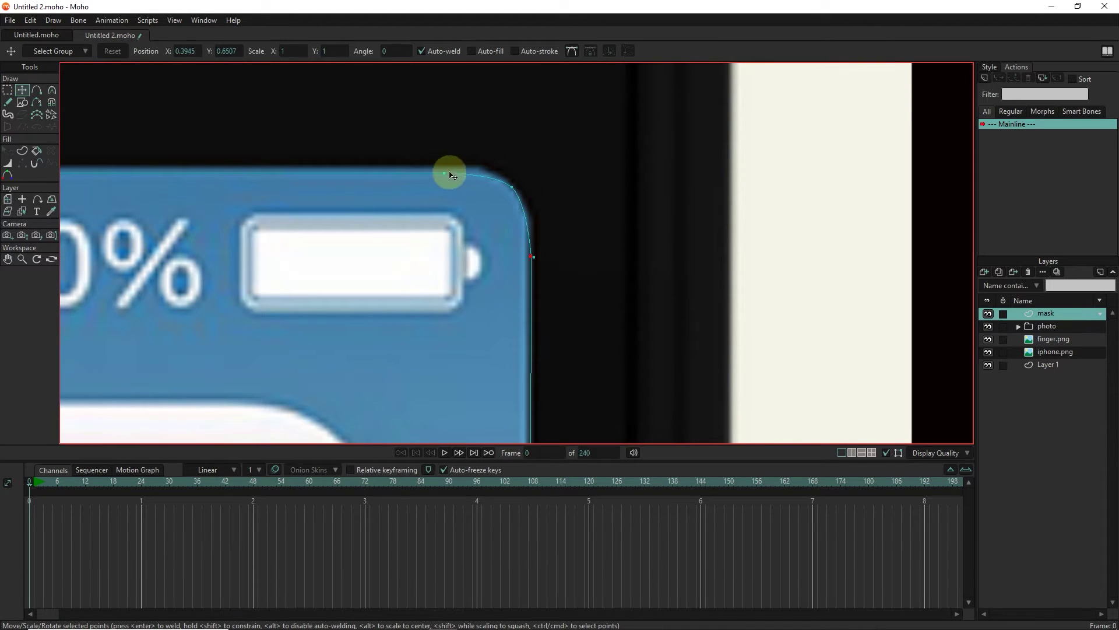
{"action": "scroll", "coordinate": [526, 189], "scroll_direction": "down", "scroll_amount": 2}
{"action": "scroll", "coordinate": [595, 201], "scroll_direction": "up", "scroll_amount": 1}
{"action": "scroll", "coordinate": [595, 202], "scroll_direction": "up", "scroll_amount": 1}
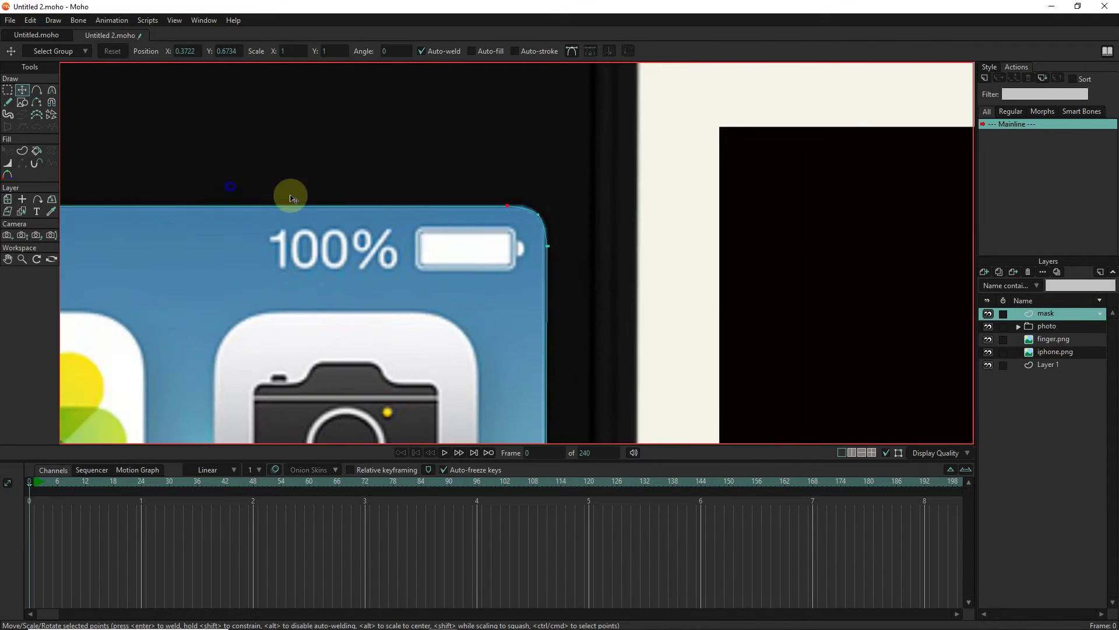
{"action": "scroll", "coordinate": [394, 227], "scroll_direction": "up", "scroll_amount": 2}
{"action": "scroll", "coordinate": [455, 289], "scroll_direction": "up", "scroll_amount": 2}
{"action": "scroll", "coordinate": [539, 316], "scroll_direction": "down", "scroll_amount": 1}
{"action": "scroll", "coordinate": [654, 308], "scroll_direction": "down", "scroll_amount": 3}
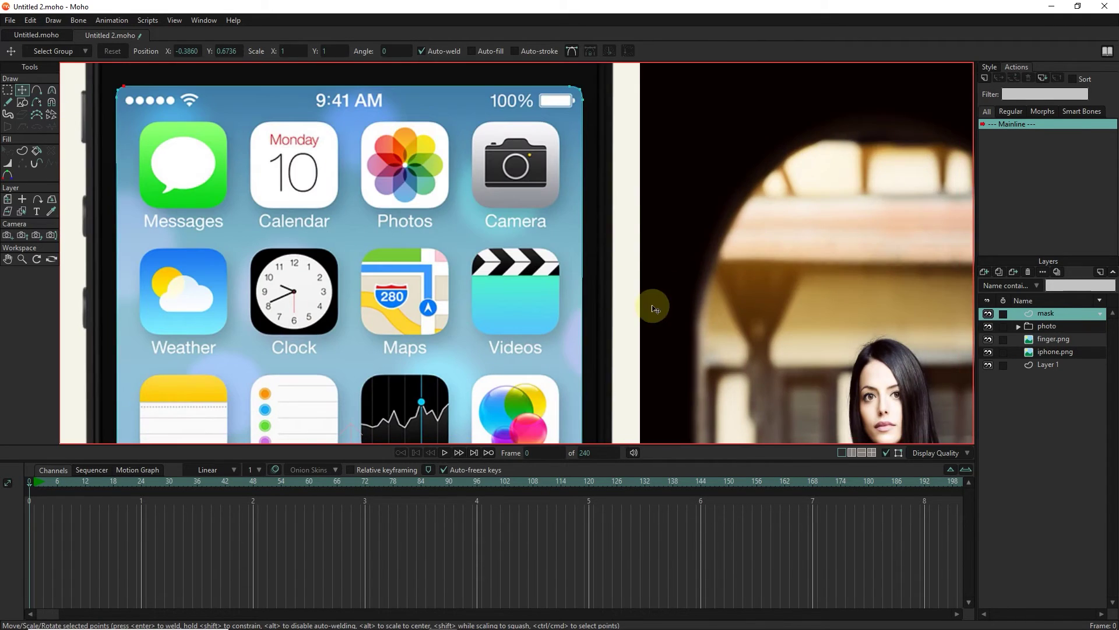
- Round the mask's bottom-right corner points to Curvature 0.30
{"action": "left_click_drag", "start_coordinate": [654, 309], "coordinate": [604, 210]}
{"action": "scroll", "coordinate": [543, 236], "scroll_direction": "up", "scroll_amount": 4}
{"action": "scroll", "coordinate": [595, 306], "scroll_direction": "up", "scroll_amount": 2}
{"action": "scroll", "coordinate": [663, 273], "scroll_direction": "up", "scroll_amount": 1}
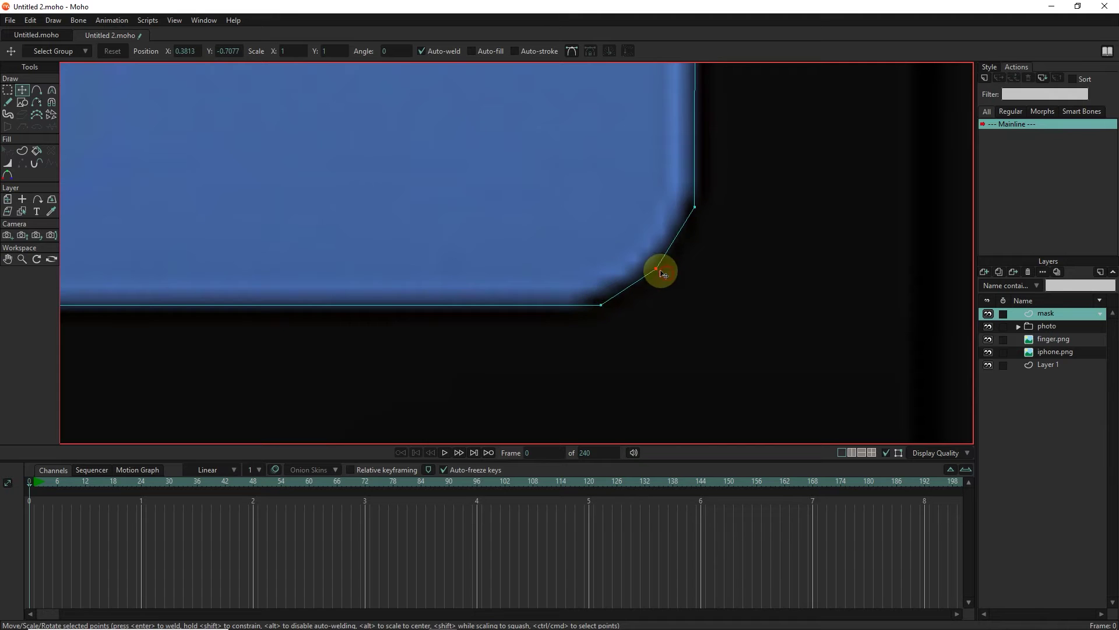
{"action": "scroll", "coordinate": [664, 274], "scroll_direction": "down", "scroll_amount": 1}
{"action": "left_click", "coordinate": [51, 90]}
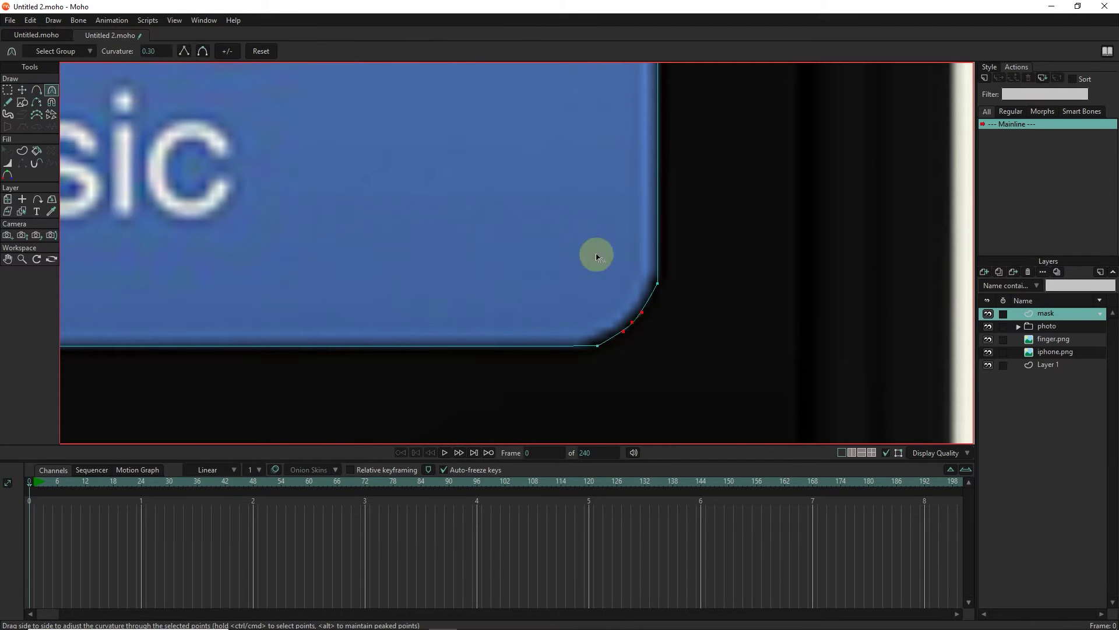
{"action": "key", "text": "t"}
{"action": "left_click", "coordinate": [661, 280]}
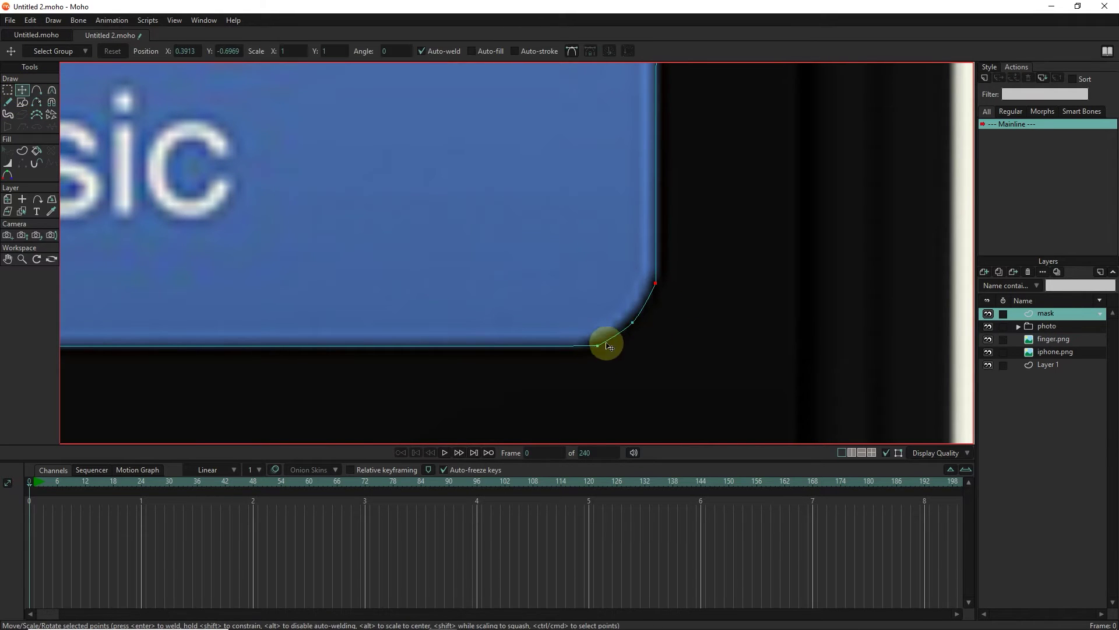
{"action": "scroll", "coordinate": [607, 345], "scroll_direction": "down", "scroll_amount": 2}
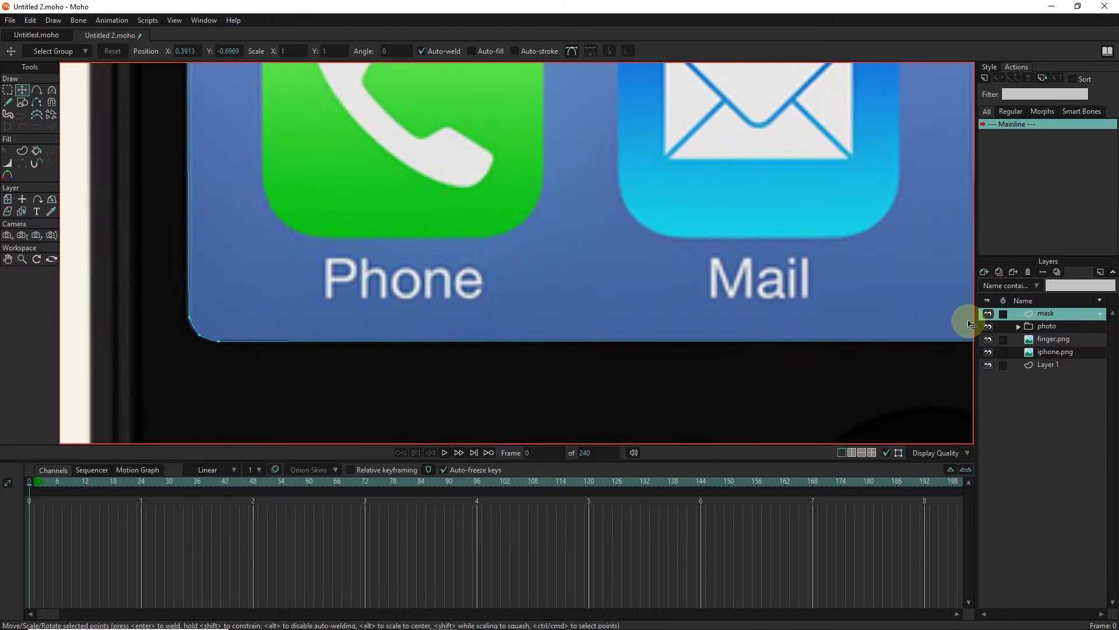
{"action": "scroll", "coordinate": [966, 324], "scroll_direction": "down", "scroll_amount": 2}
{"action": "scroll", "coordinate": [525, 350], "scroll_direction": "down", "scroll_amount": 2}
{"action": "scroll", "coordinate": [525, 367], "scroll_direction": "down", "scroll_amount": 1}
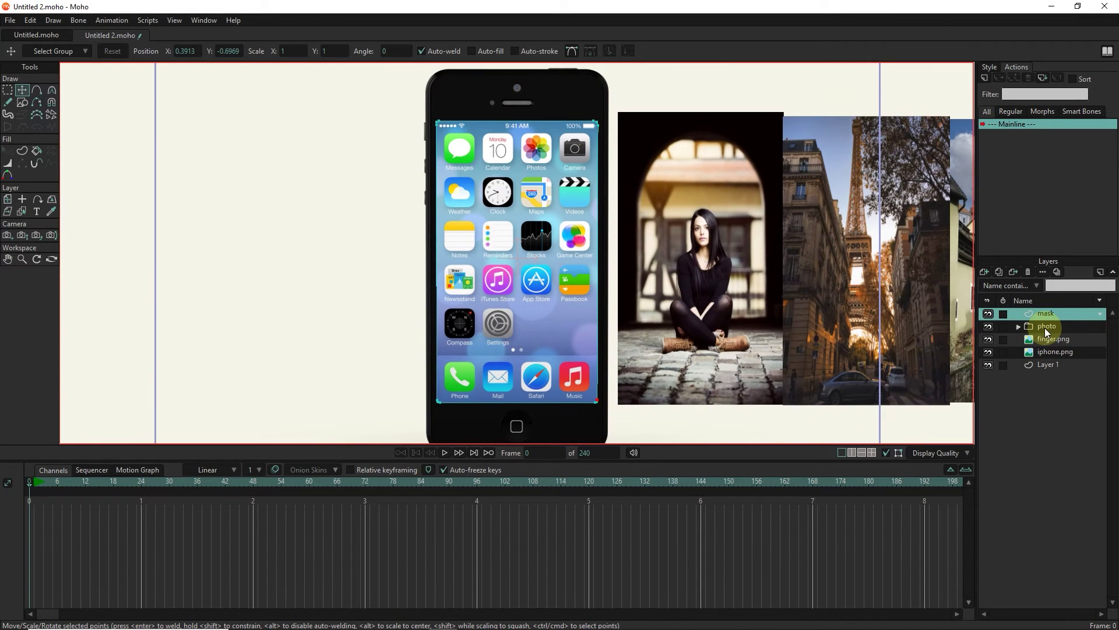
- Fill the selected mask outline with black using Create Shape
{"action": "left_click", "coordinate": [439, 256]}
{"action": "left_click", "coordinate": [990, 67]}
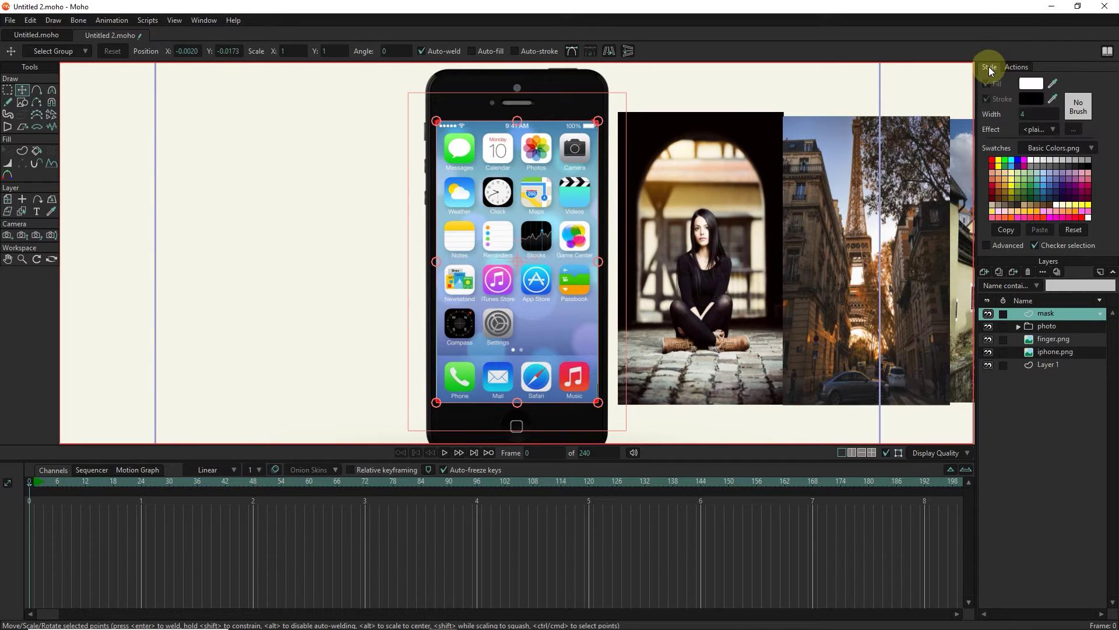
{"action": "left_click", "coordinate": [23, 151]}
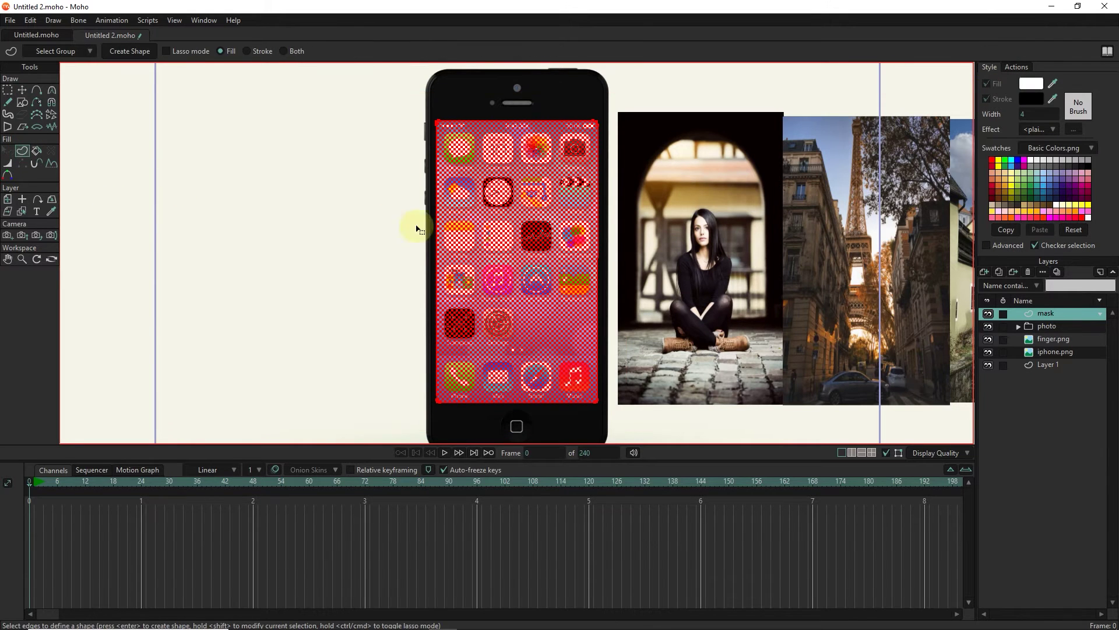
{"action": "left_click", "coordinate": [1034, 86]}
{"action": "left_click", "coordinate": [752, 421]}
{"action": "left_click", "coordinate": [921, 443]}
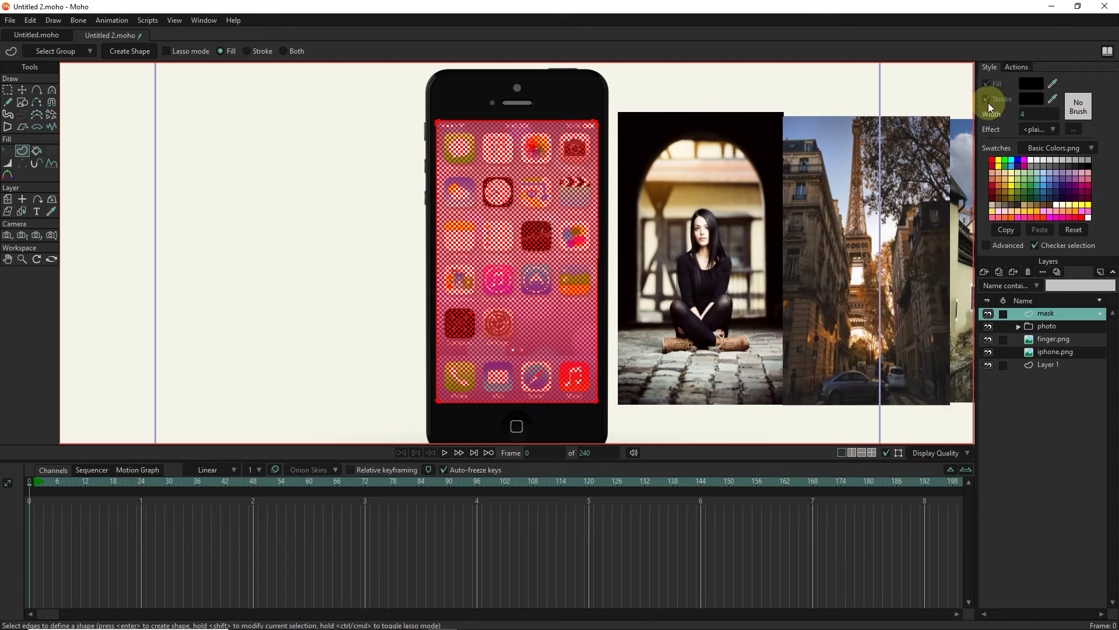
{"action": "left_click", "coordinate": [128, 52]}
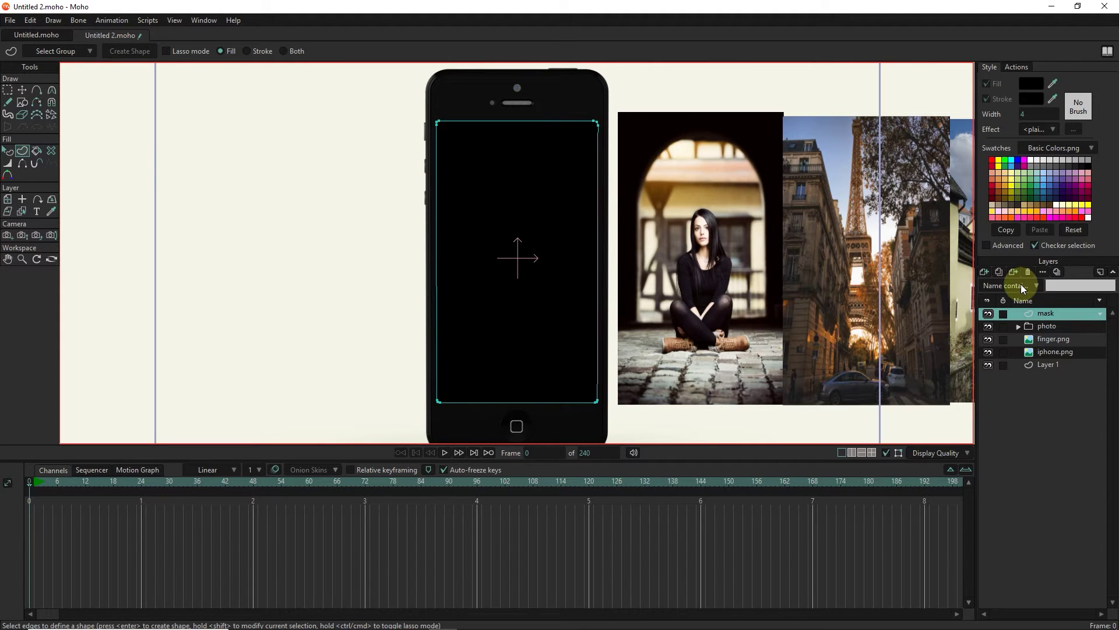
- Group the mask, photo and iphone.png layers into a new Layer 6
{"action": "left_click", "coordinate": [1047, 325]}
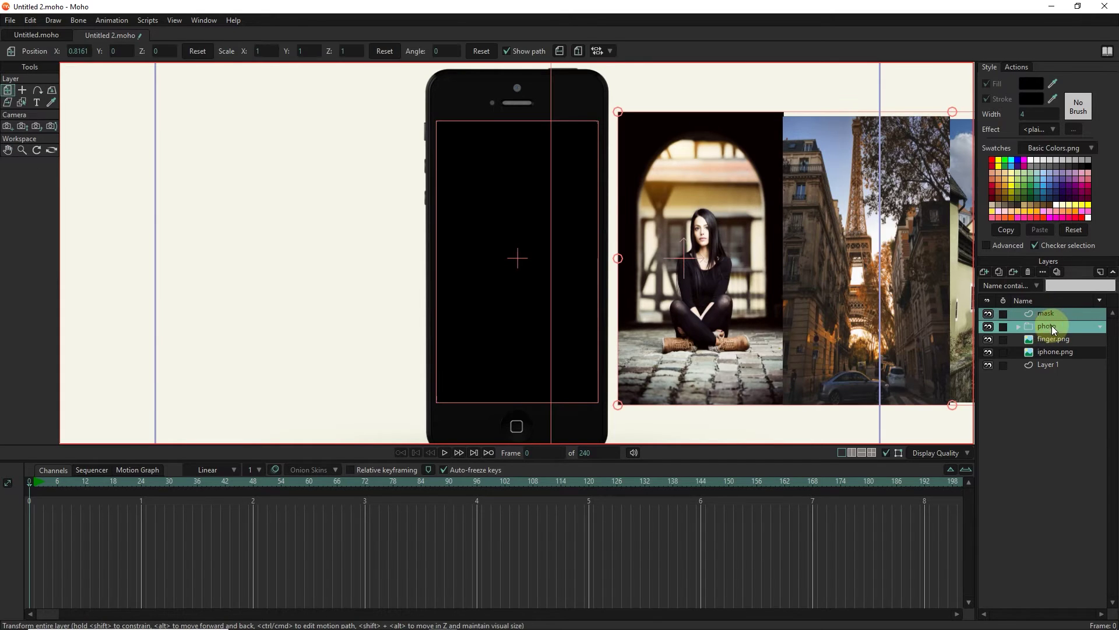
{"action": "left_click", "coordinate": [1047, 354]}
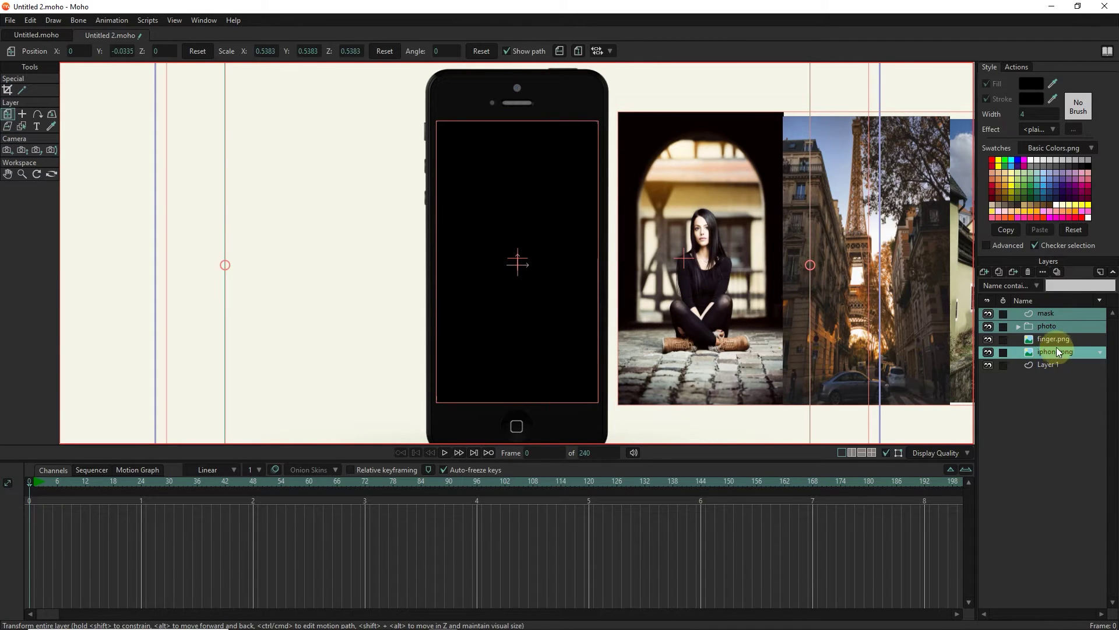
{"action": "right_click", "coordinate": [1040, 312]}
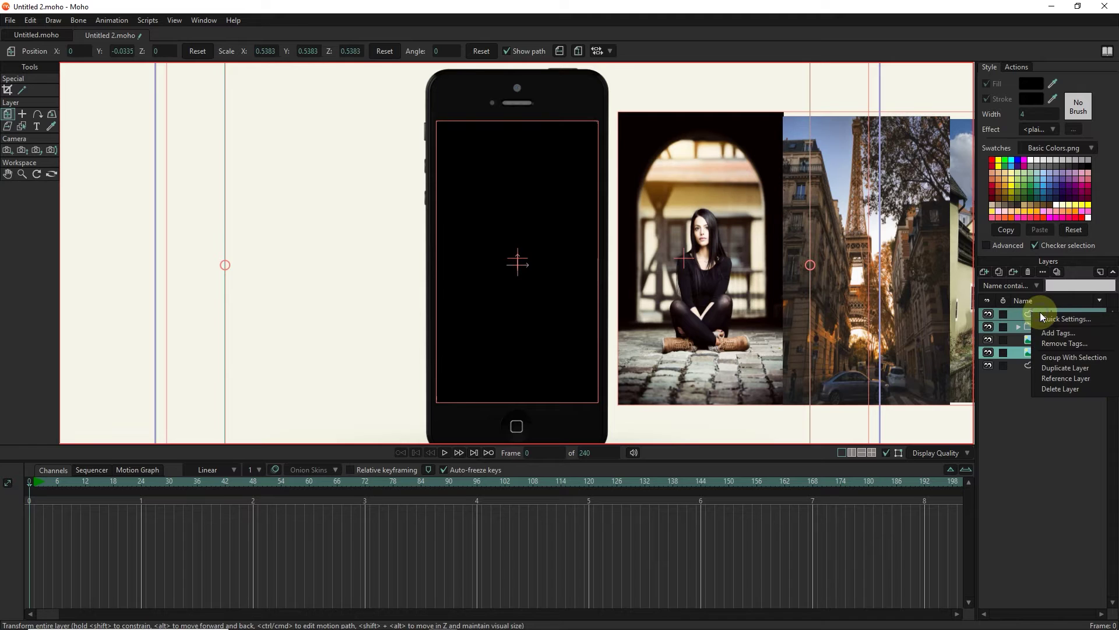
{"action": "left_click", "coordinate": [1063, 357]}
{"action": "key", "text": "Return"}
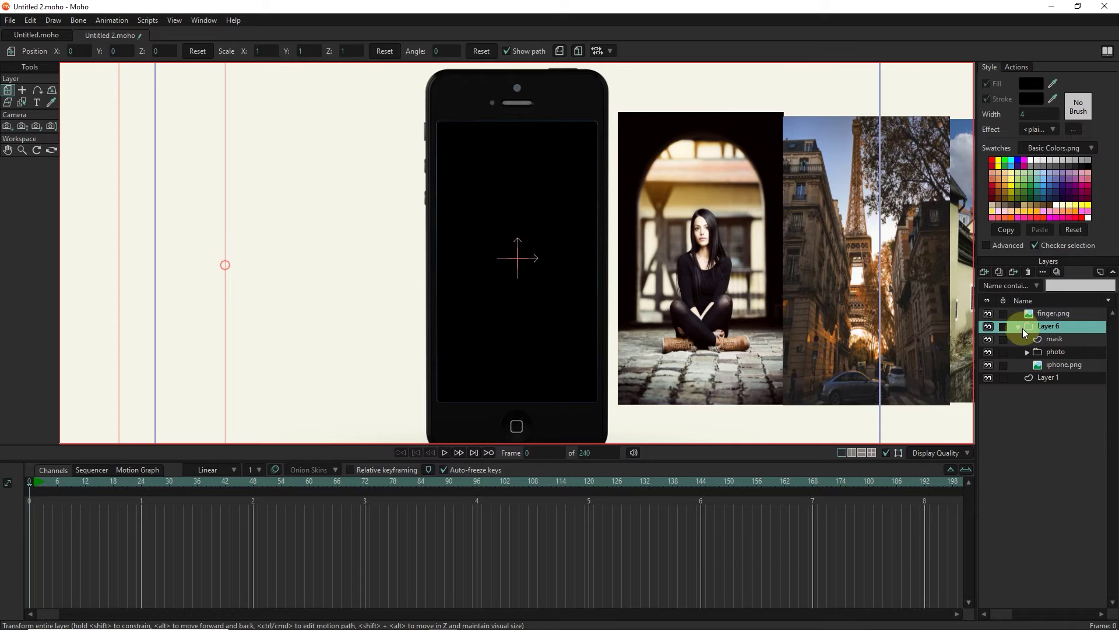
- Move finger.png to the bottom of the stack and the mask below the photo
{"action": "left_click", "coordinate": [1017, 325]}
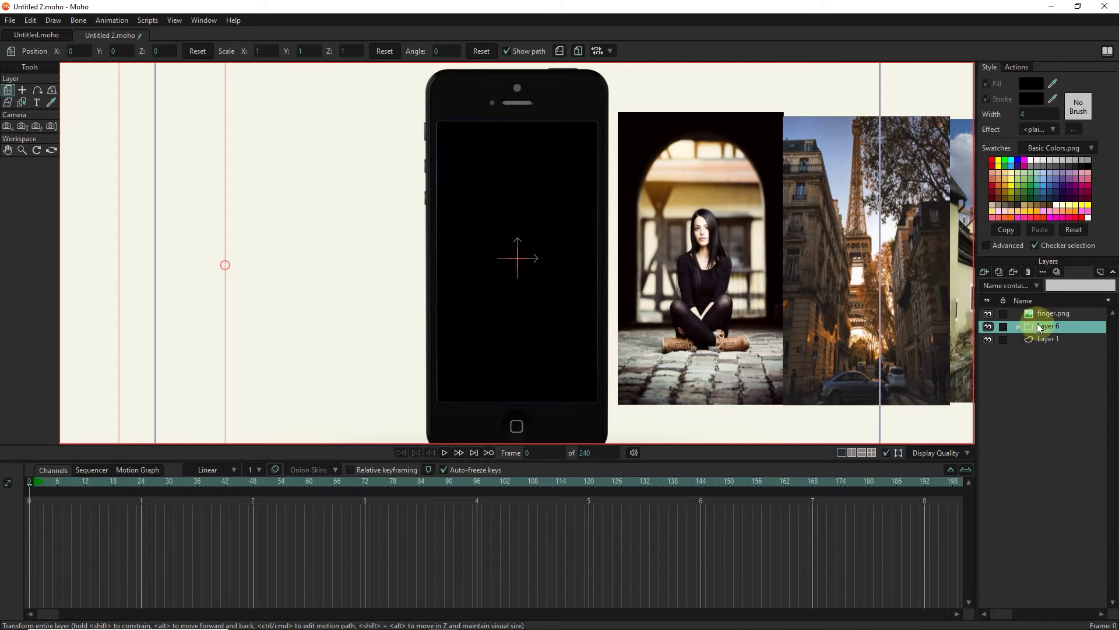
{"action": "left_click_drag", "start_coordinate": [1033, 312], "coordinate": [1038, 370]}
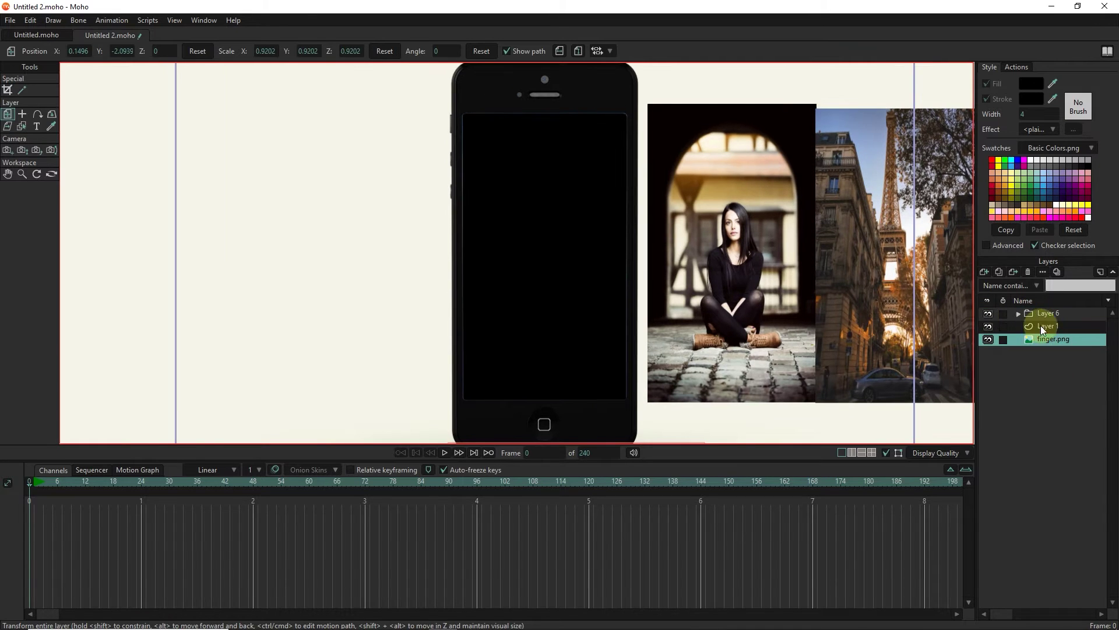
{"action": "left_click", "coordinate": [1019, 313]}
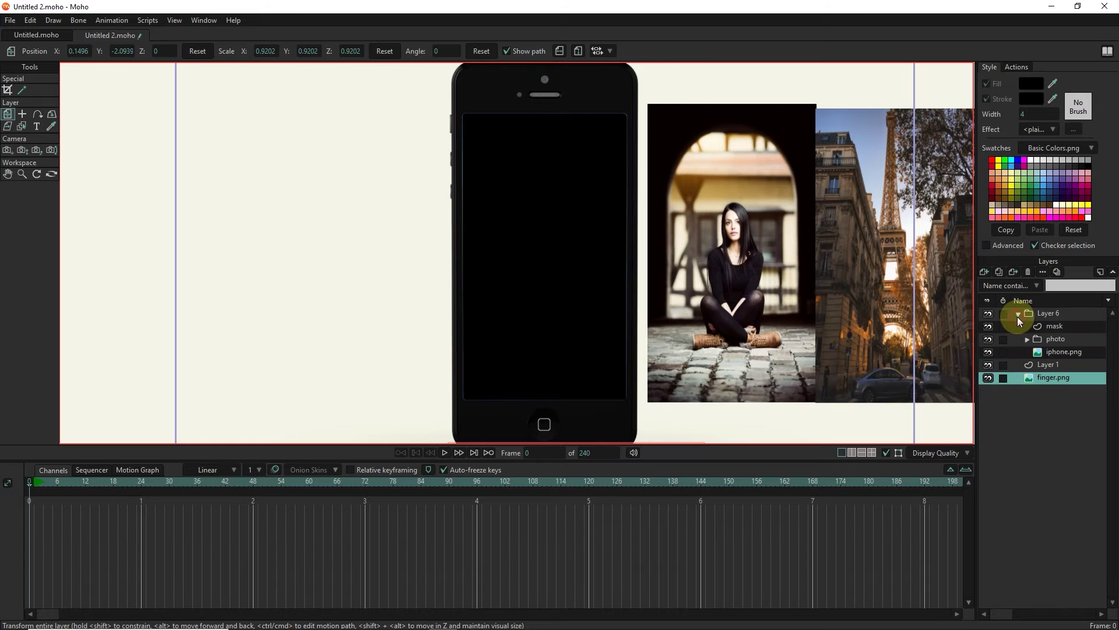
{"action": "left_click", "coordinate": [1053, 325]}
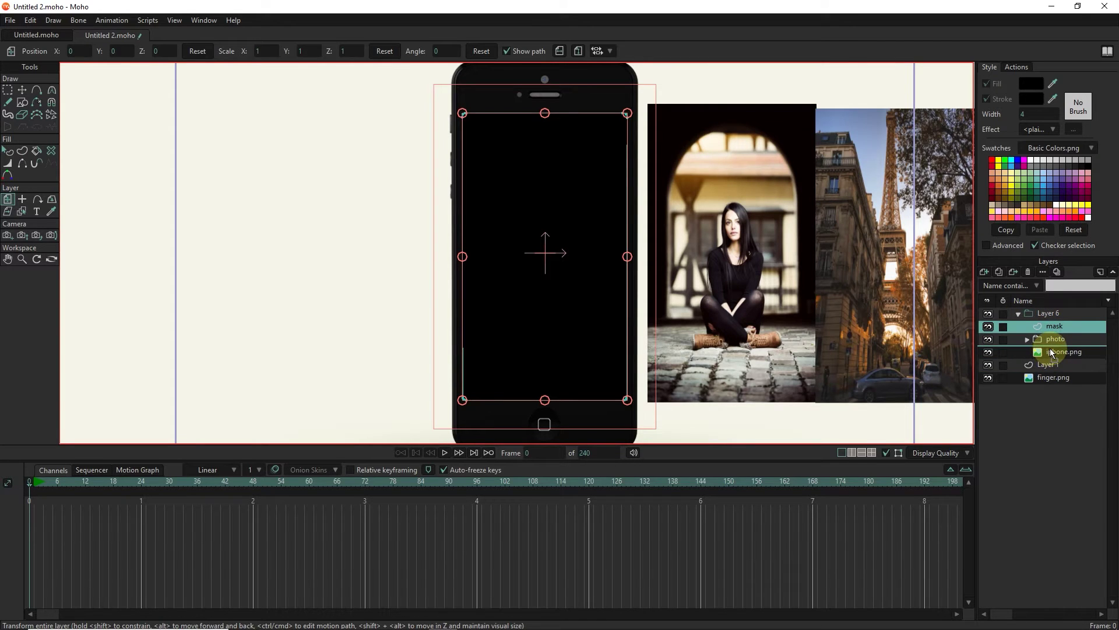
{"action": "left_click_drag", "start_coordinate": [1050, 351], "coordinate": [1045, 341]}
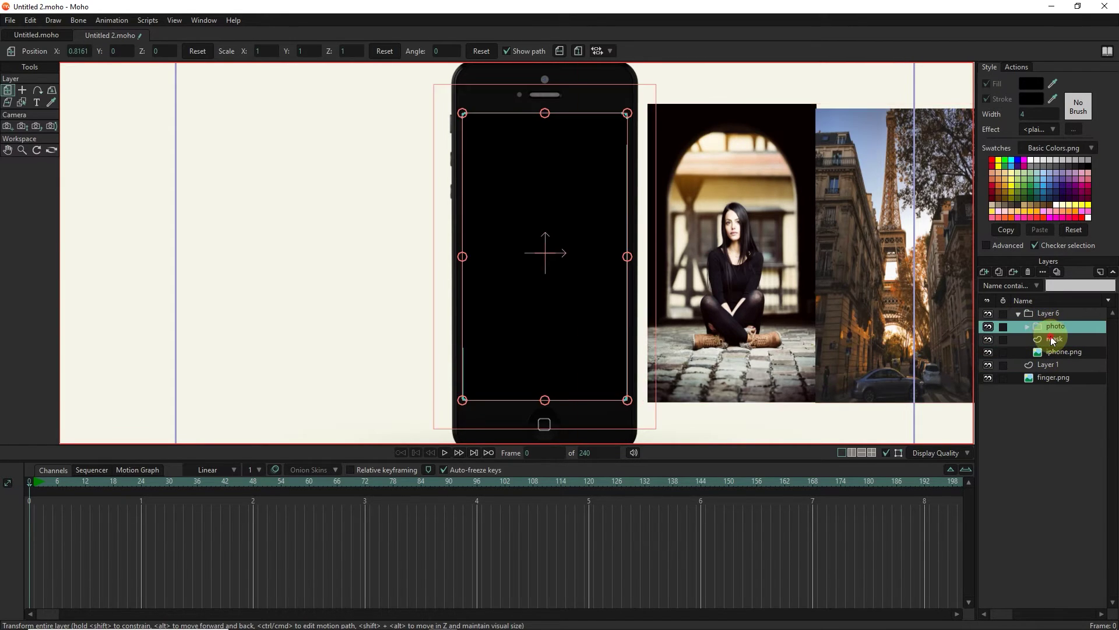
- Delete the empty Layer 1 and collapse the Layer 6 group
{"action": "left_click", "coordinate": [1065, 352]}
{"action": "left_click", "coordinate": [1050, 364]}
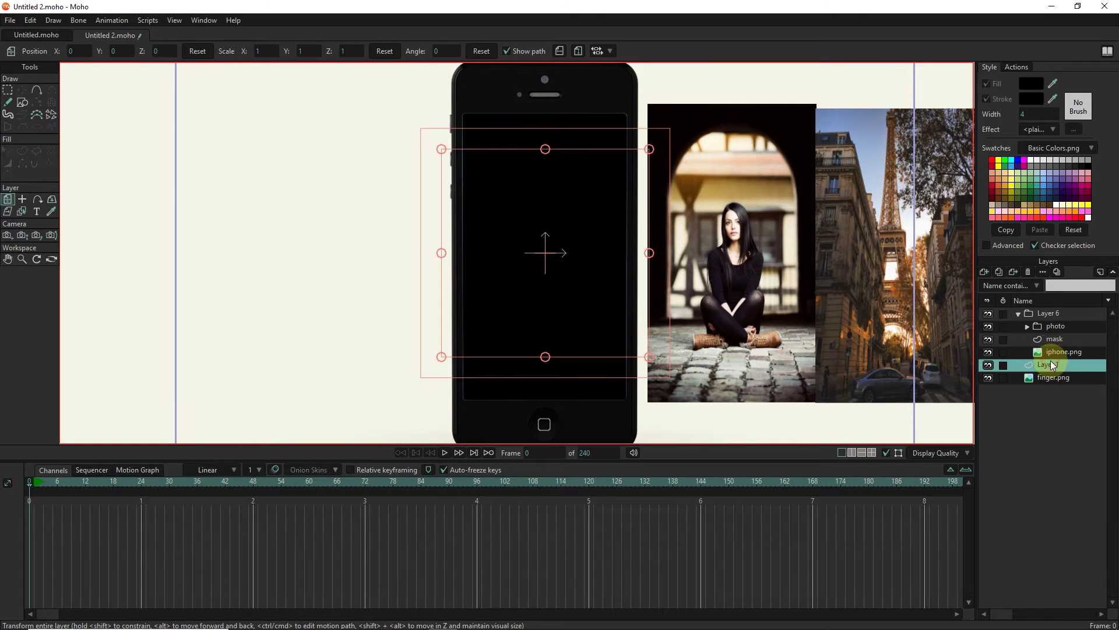
{"action": "left_click", "coordinate": [1029, 271]}
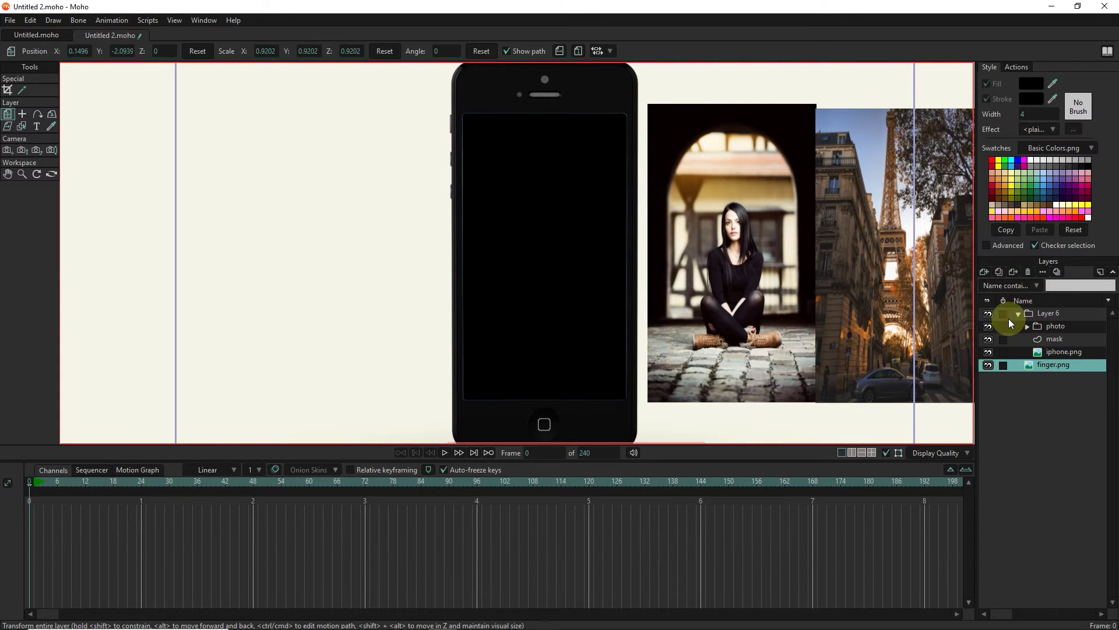
{"action": "left_click", "coordinate": [1019, 314]}
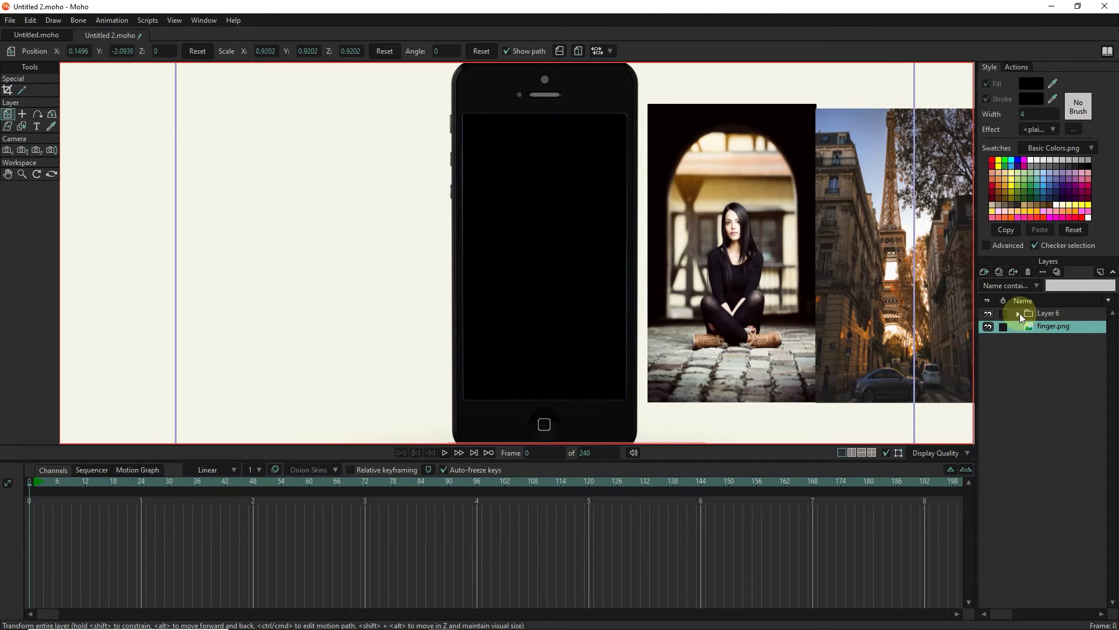
{"action": "left_click", "coordinate": [1021, 313]}
- Review the masking settings of the Layer 6 group and the photo layer
{"action": "double_click", "coordinate": [1043, 314]}
{"action": "left_click", "coordinate": [779, 110]}
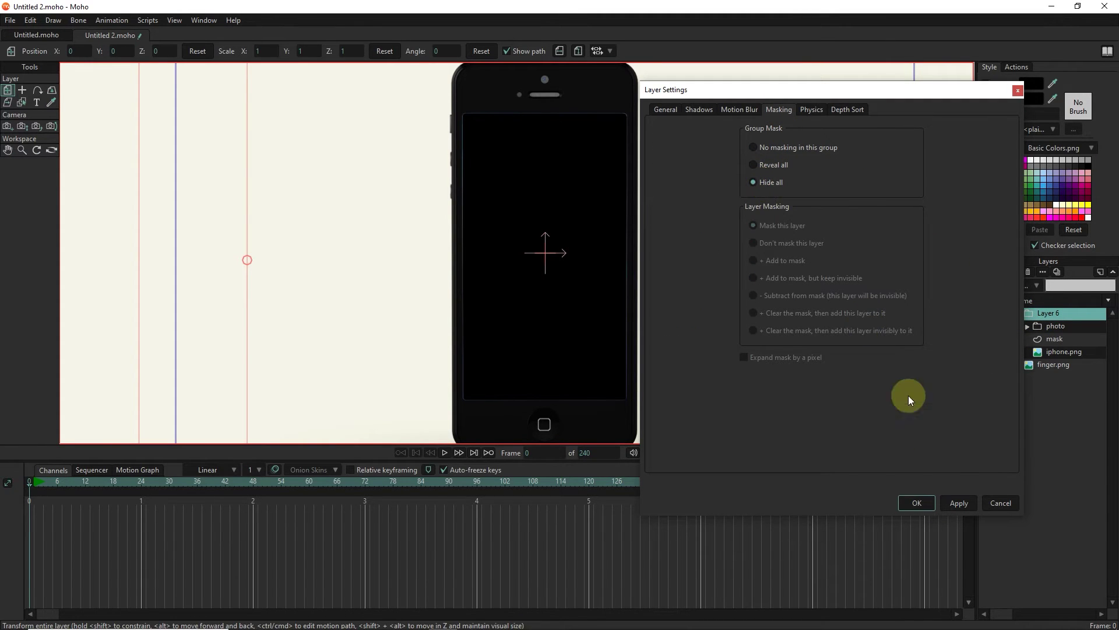
{"action": "left_click", "coordinate": [917, 503]}
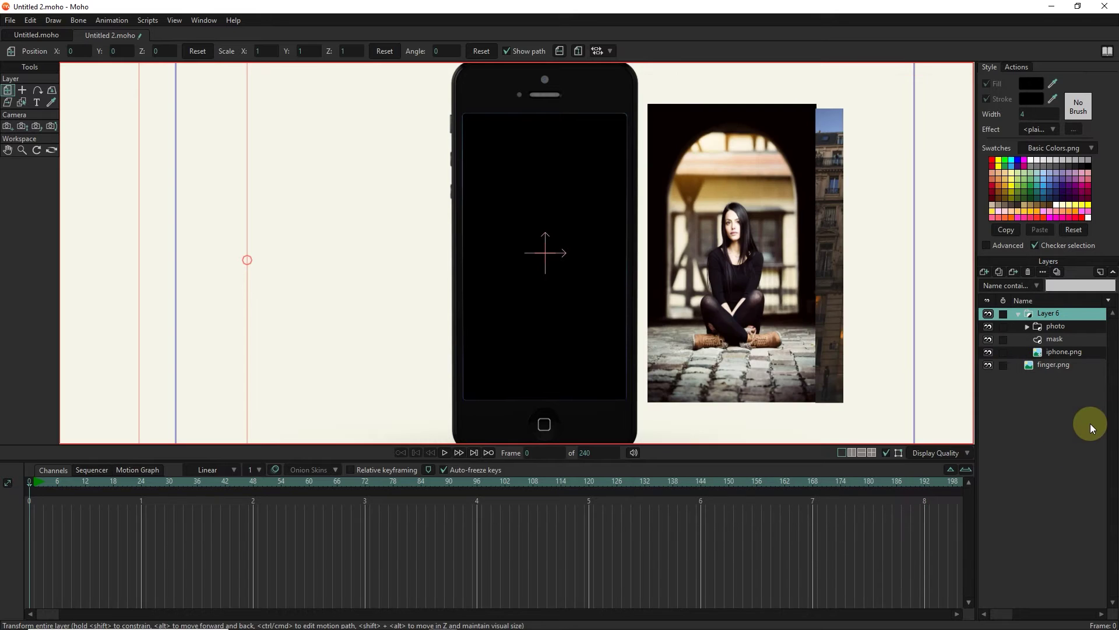
{"action": "double_click", "coordinate": [1055, 326]}
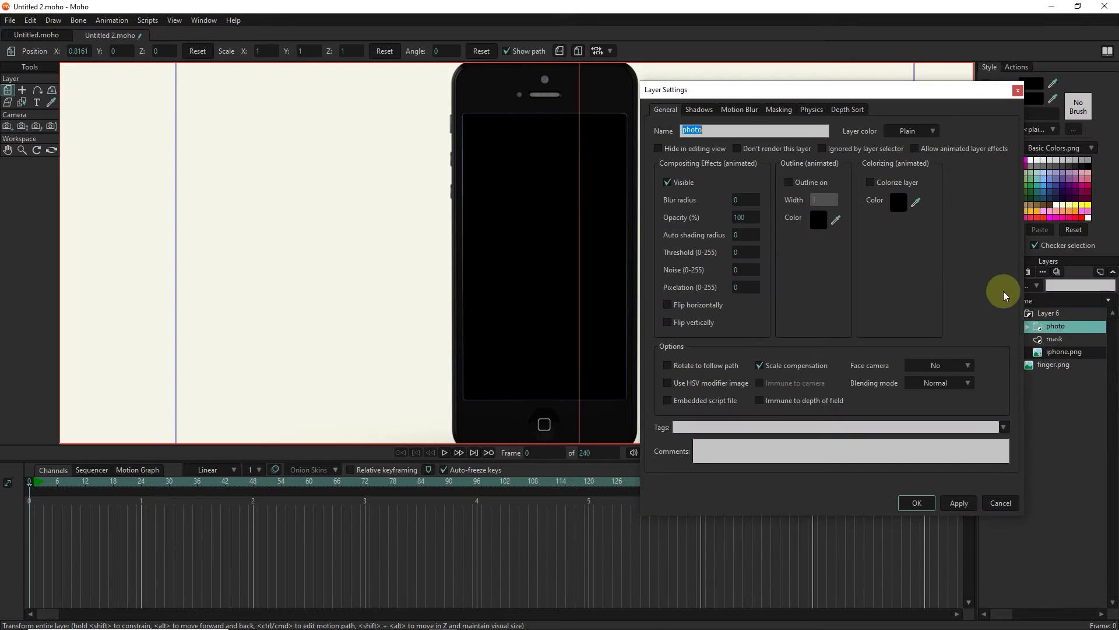
{"action": "left_click", "coordinate": [780, 110]}
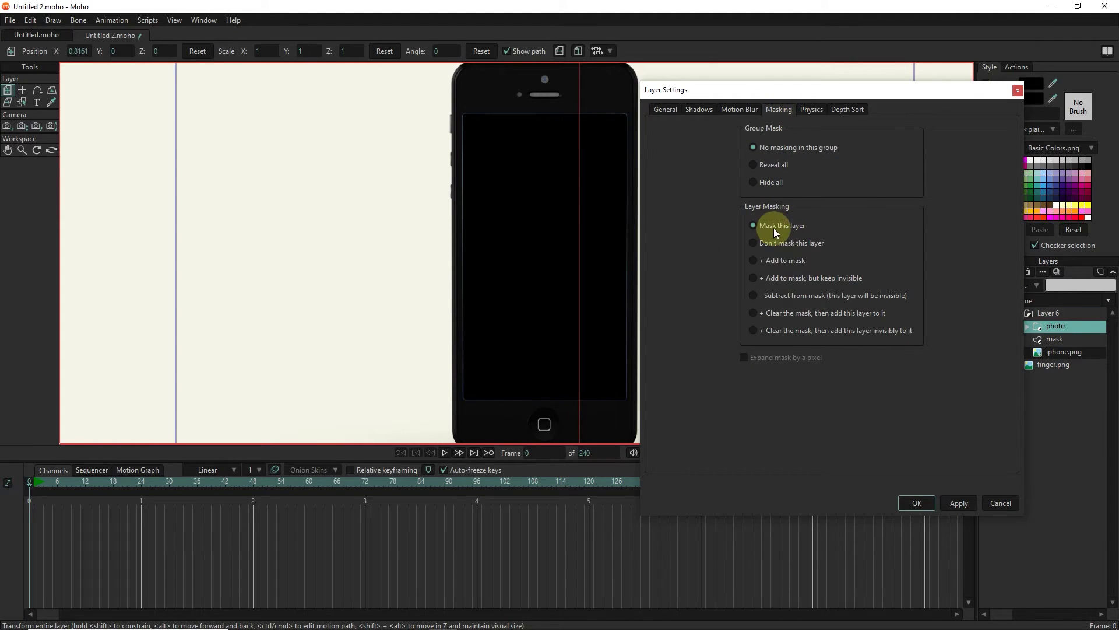
{"action": "left_click", "coordinate": [936, 503]}
- Set the mask layer to 'Clear the mask, then add this layer invisibly'
{"action": "left_click", "coordinate": [1054, 340]}
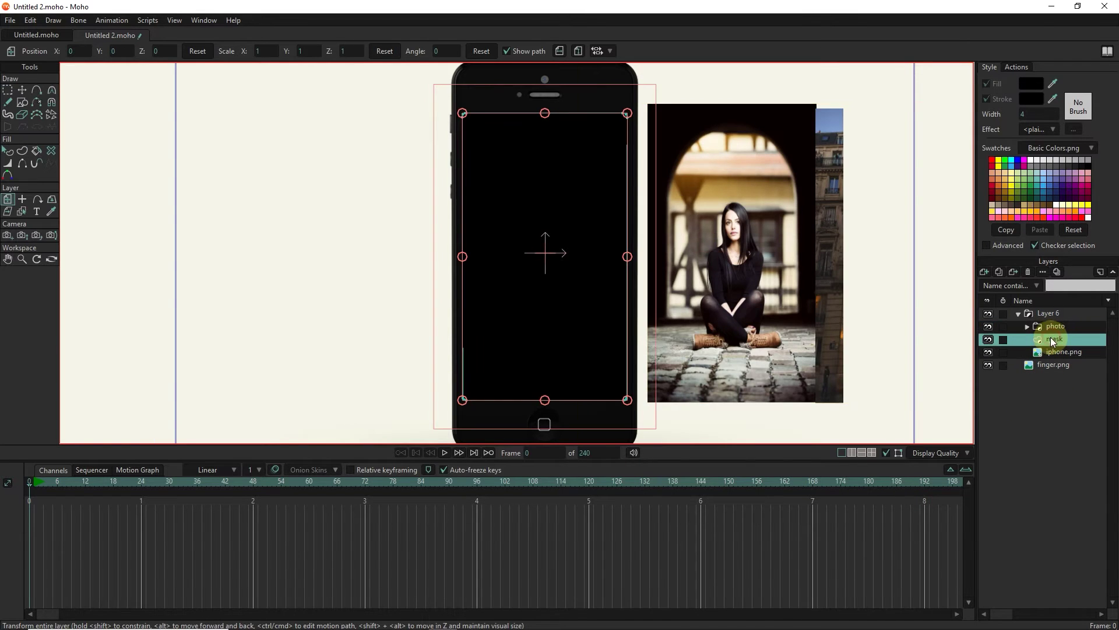
{"action": "double_click", "coordinate": [1054, 340]}
{"action": "left_click", "coordinate": [779, 109]}
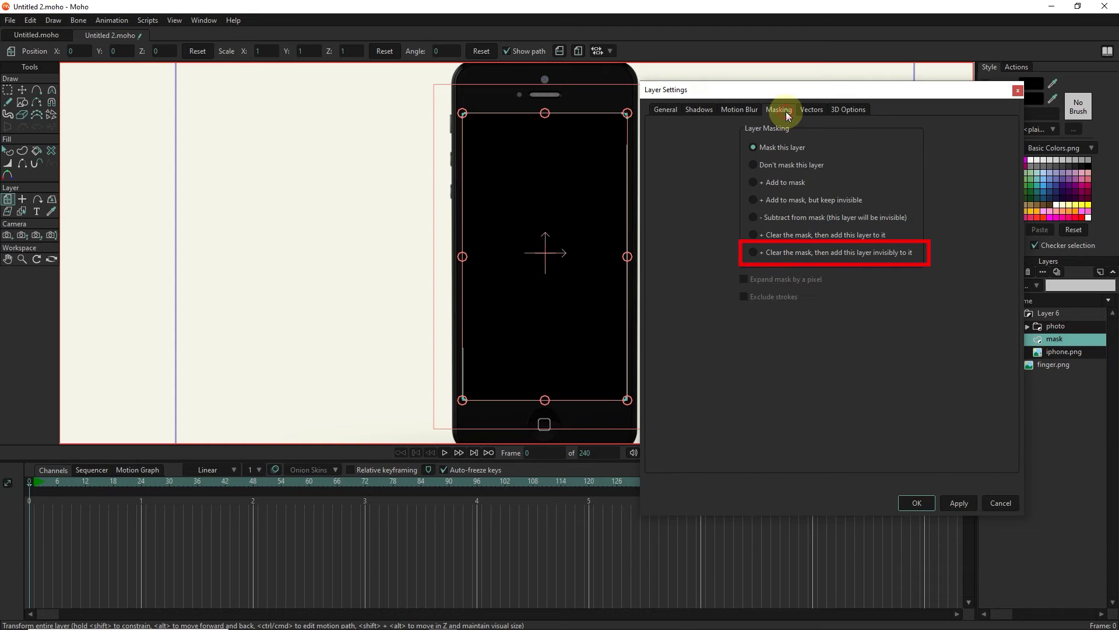
{"action": "left_click", "coordinate": [786, 252]}
{"action": "left_click", "coordinate": [959, 502]}
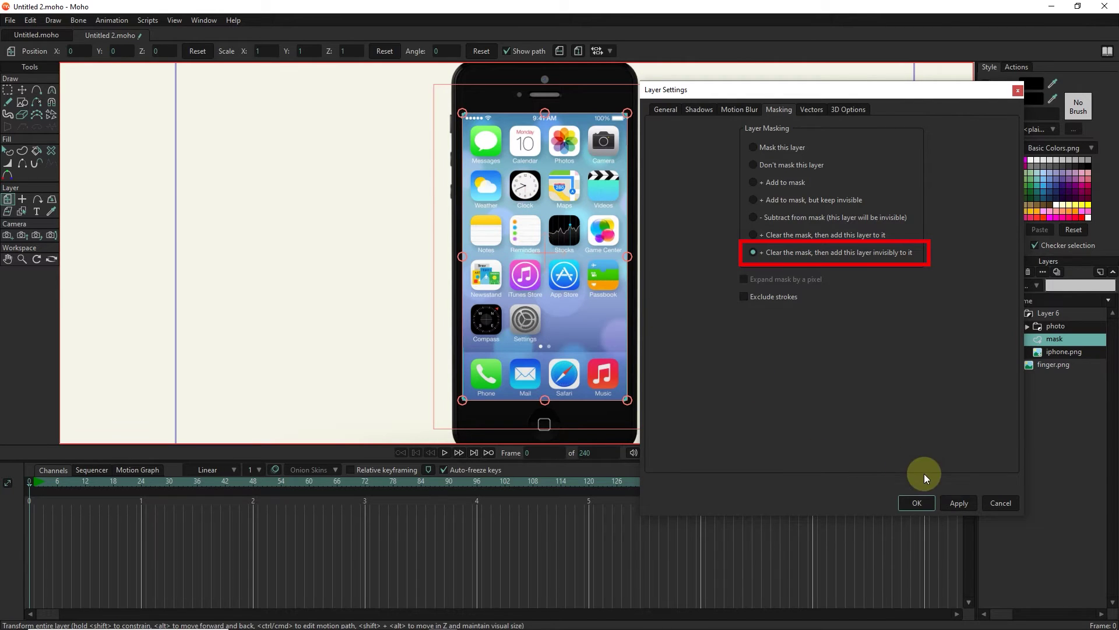
{"action": "left_click", "coordinate": [917, 503]}
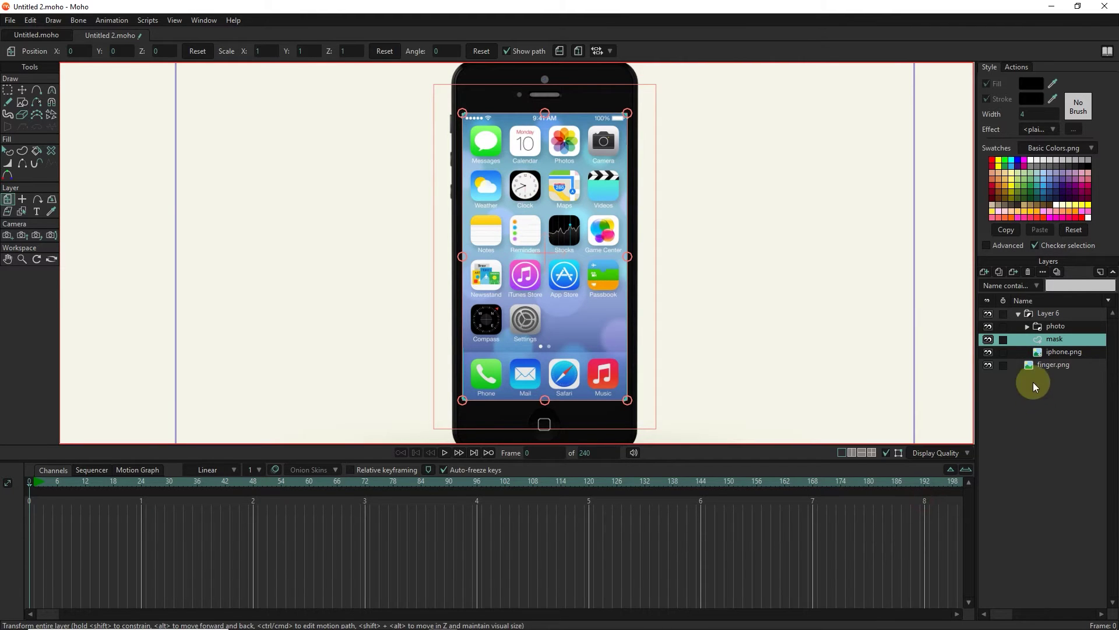
- Set the iphone.png layer's masking to 'Add to mask'
{"action": "double_click", "coordinate": [1043, 351]}
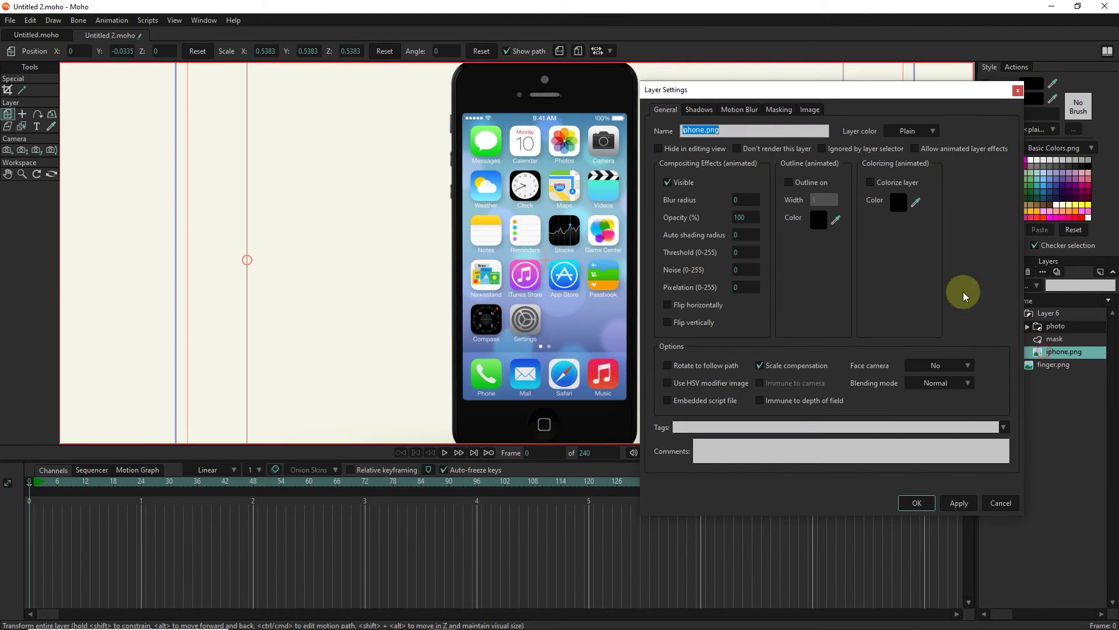
{"action": "left_click", "coordinate": [775, 110]}
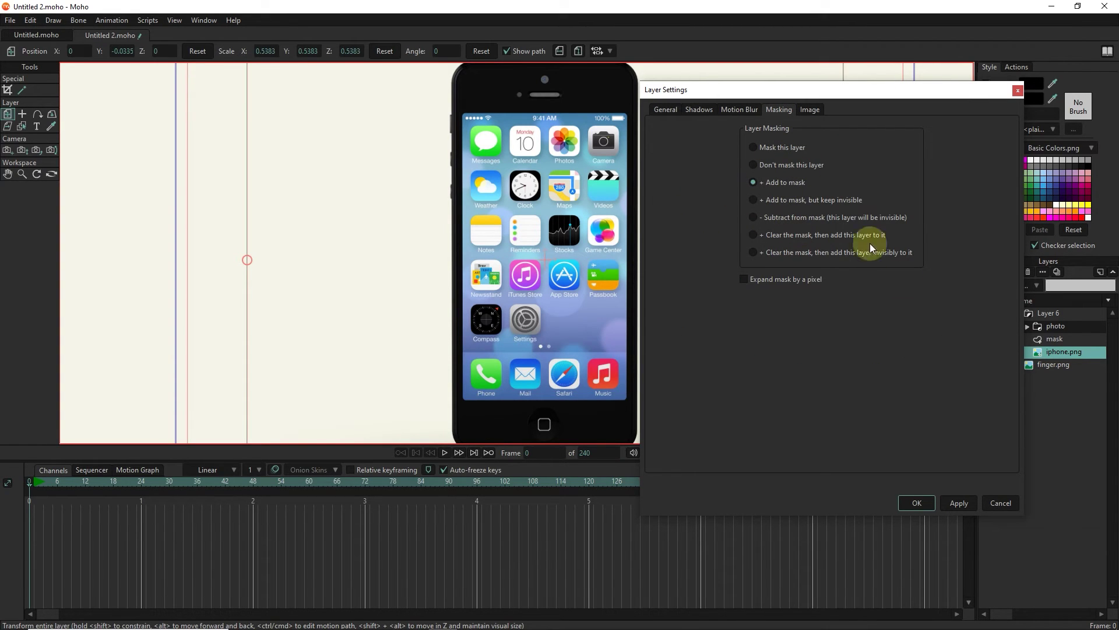
{"action": "left_click", "coordinate": [917, 503]}
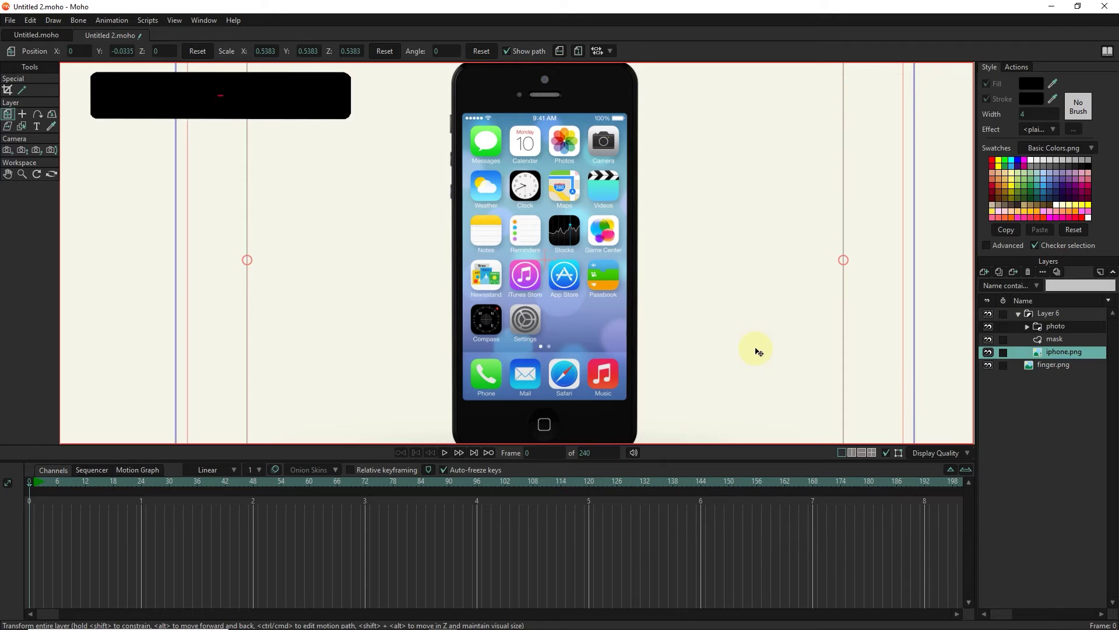
{"action": "left_click", "coordinate": [1056, 325]}
- Shift the photos sideways on the canvas and move finger.png above Layer 6
{"action": "left_click_drag", "start_coordinate": [665, 271], "coordinate": [500, 270]}
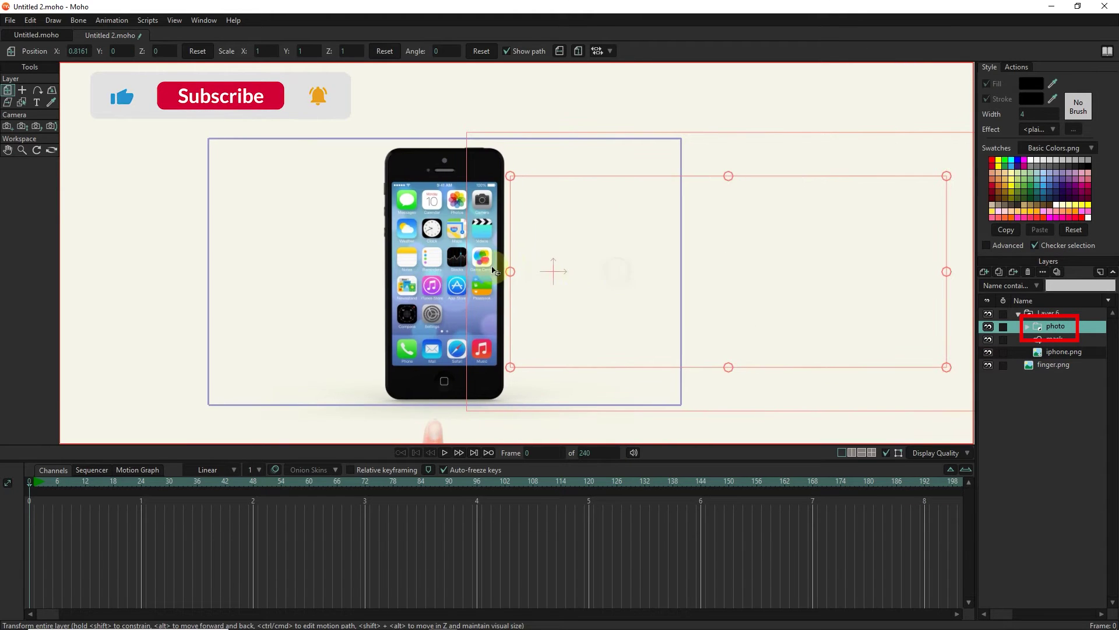
{"action": "mouse_move", "coordinate": [608, 287]}
{"action": "left_mouse_down"}
{"action": "mouse_move", "coordinate": [425, 292]}
{"action": "mouse_move", "coordinate": [635, 305]}
{"action": "left_mouse_up"}
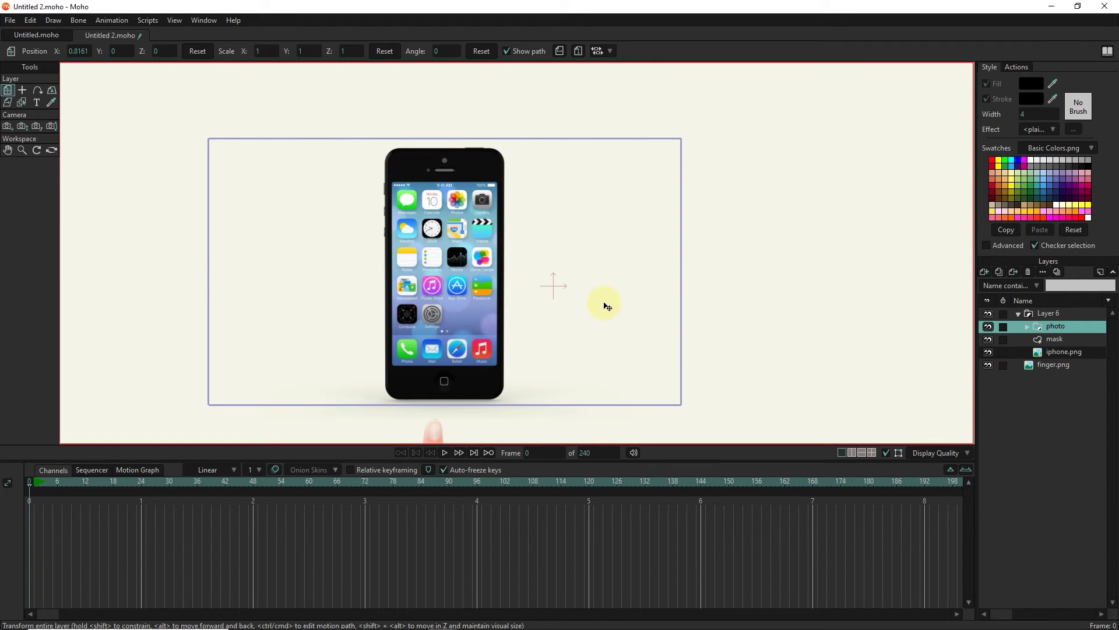
{"action": "scroll", "coordinate": [607, 305], "scroll_direction": "up", "scroll_amount": 1}
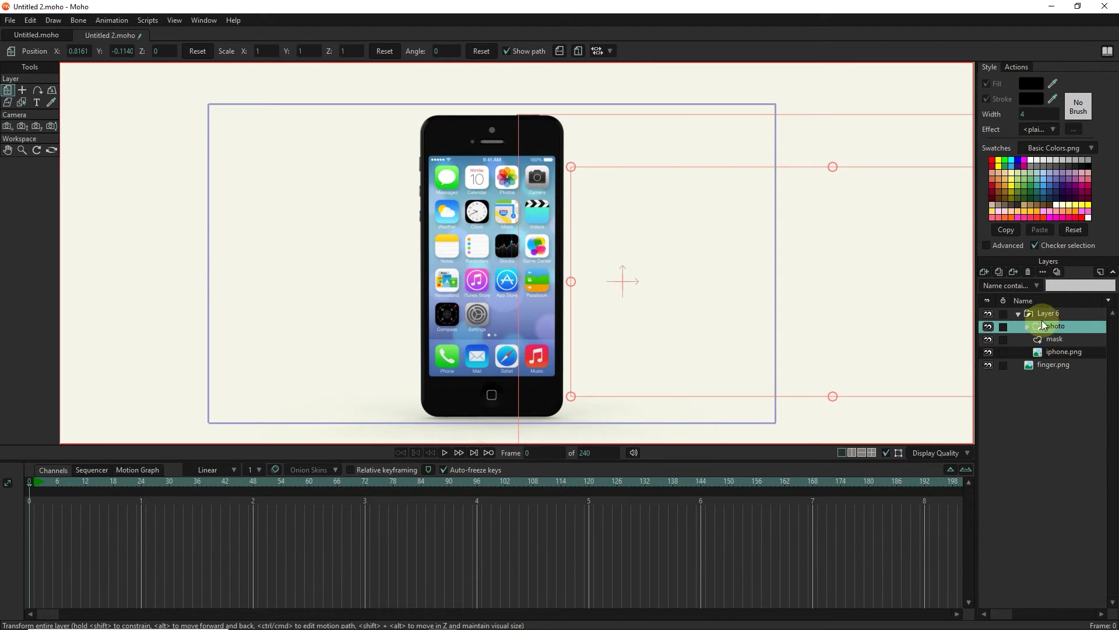
{"action": "left_click", "coordinate": [1018, 314]}
{"action": "left_click", "coordinate": [1043, 326]}
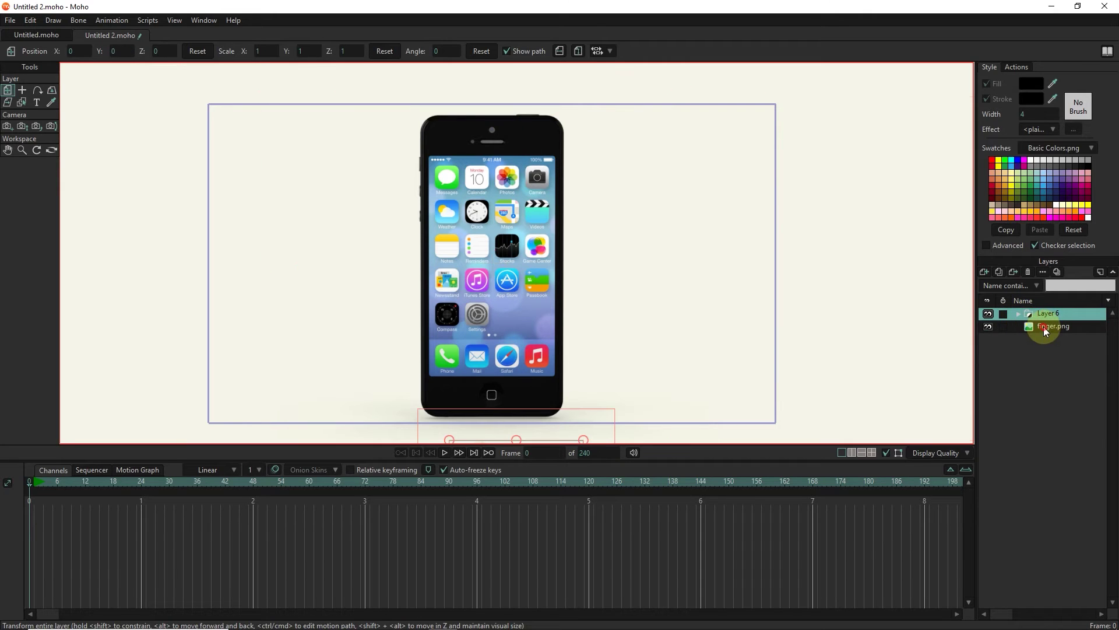
{"action": "left_click_drag", "start_coordinate": [1043, 326], "coordinate": [1050, 308]}
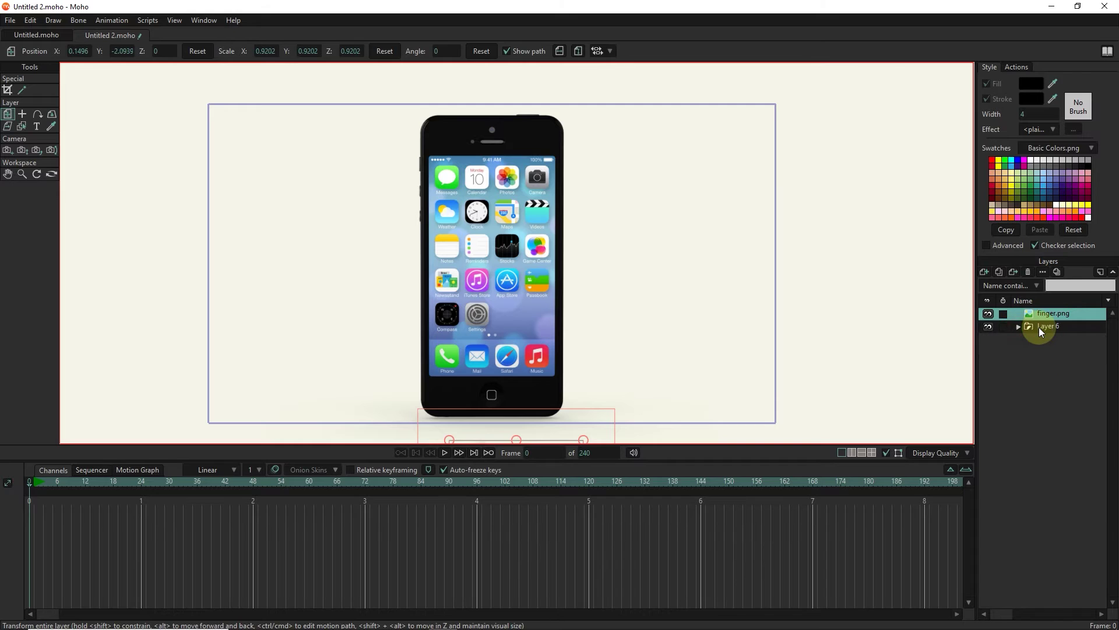
{"action": "scroll", "coordinate": [492, 263], "scroll_direction": "down", "scroll_amount": 3}
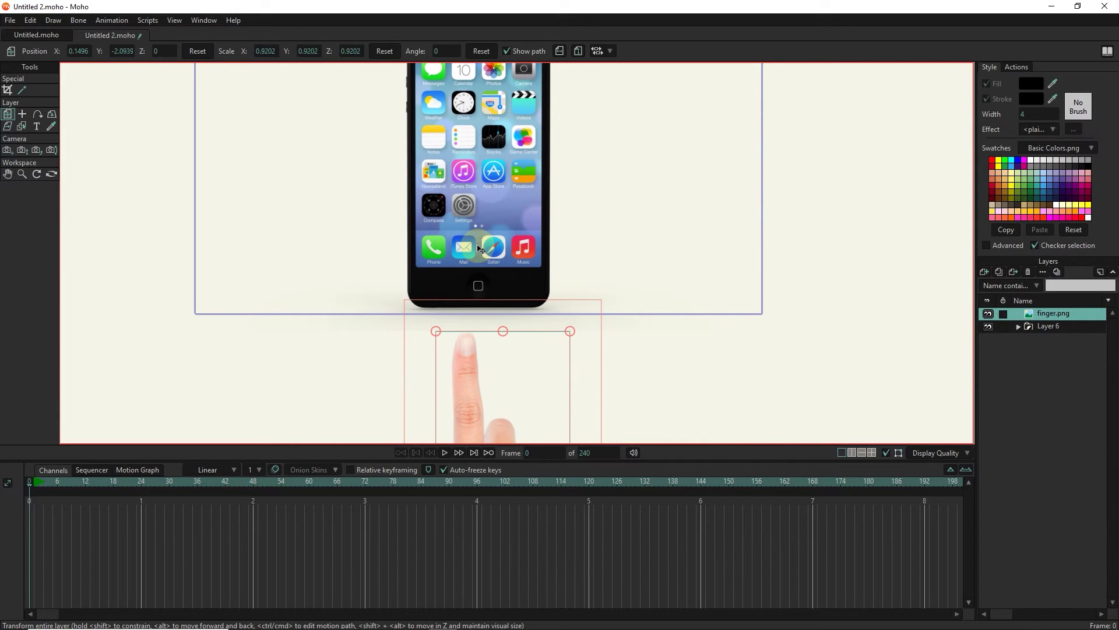
- Keyframe the finger at frame 1 with linear interpolation
{"action": "left_click_drag", "start_coordinate": [29, 488], "coordinate": [35, 490]}
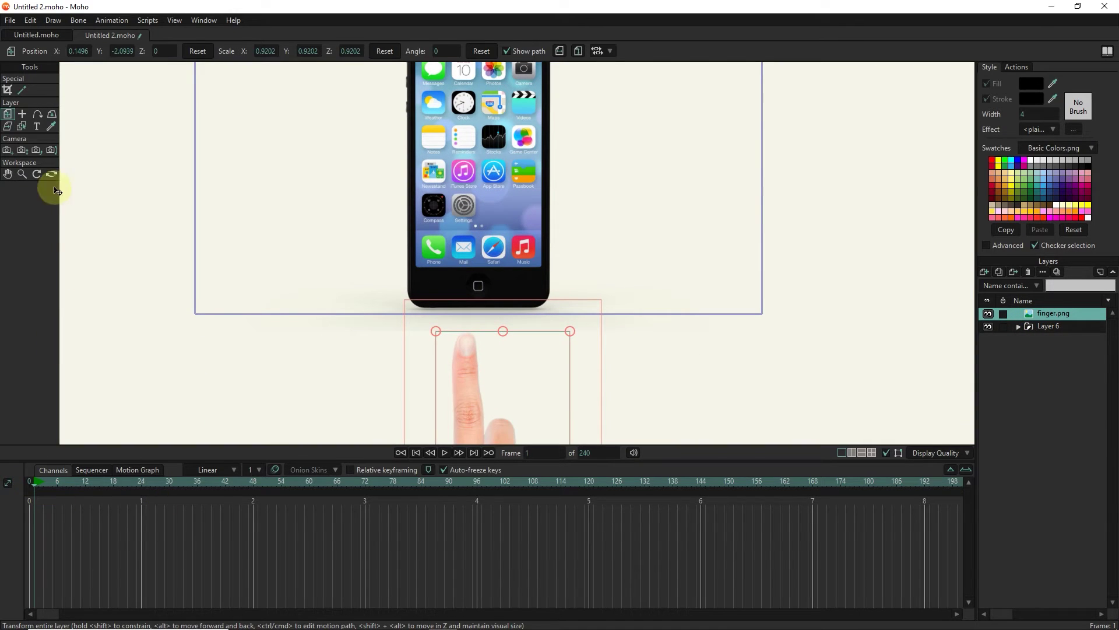
{"action": "left_click", "coordinate": [381, 349]}
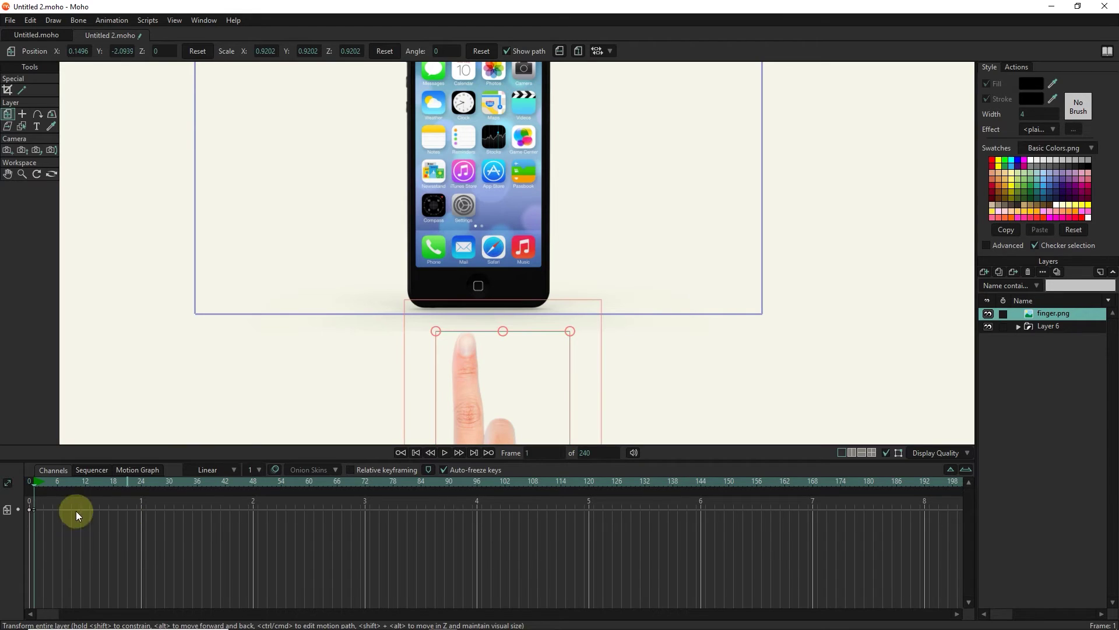
{"action": "right_click", "coordinate": [213, 494]}
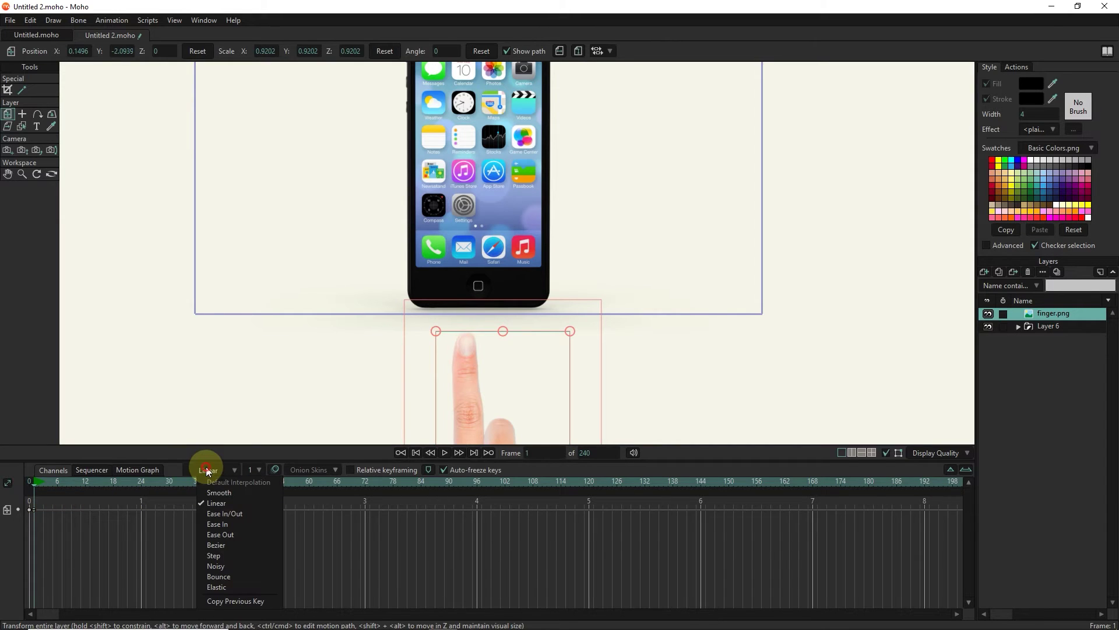
{"action": "left_click", "coordinate": [215, 503]}
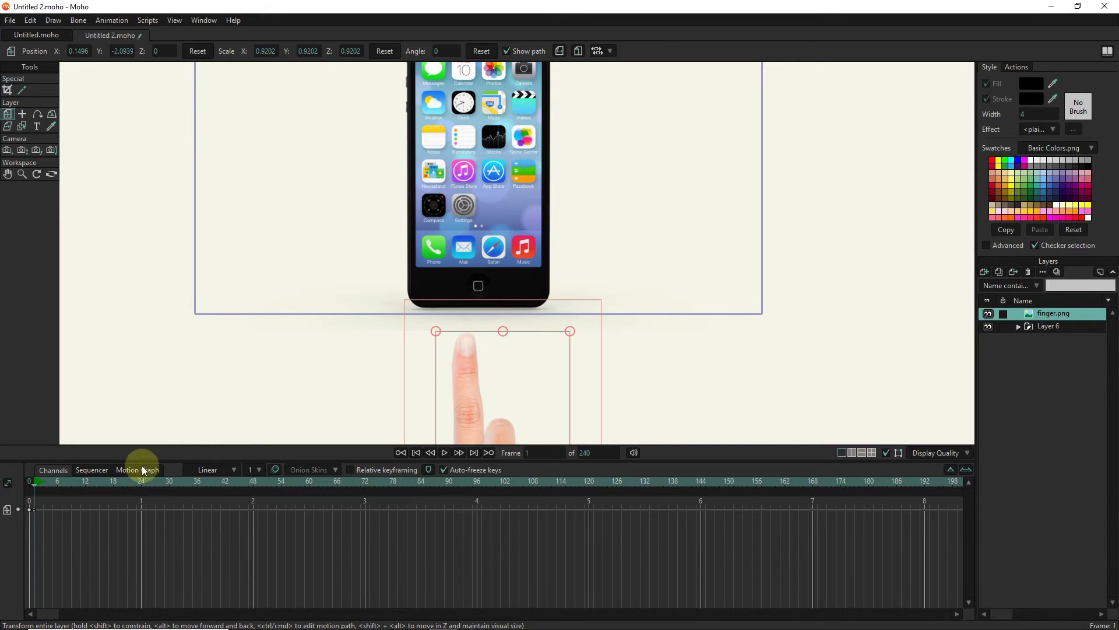
{"action": "scroll", "coordinate": [381, 258], "scroll_direction": "down", "scroll_amount": 2}
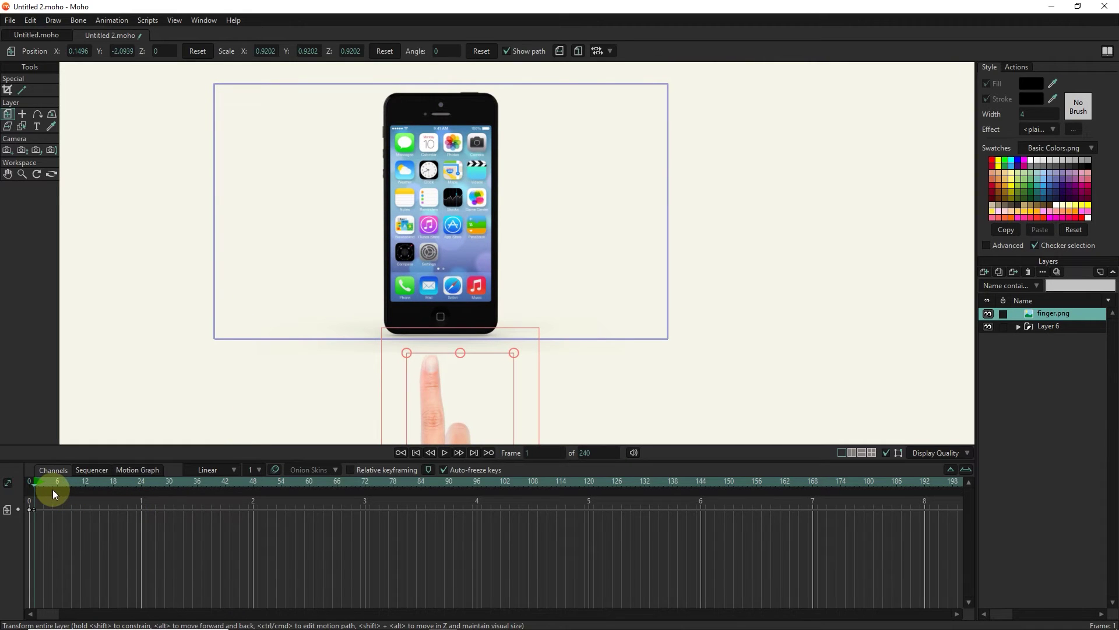
- Move the finger up onto the Photos icon, keyed at frame 36
{"action": "left_click_drag", "start_coordinate": [30, 483], "coordinate": [86, 482]}
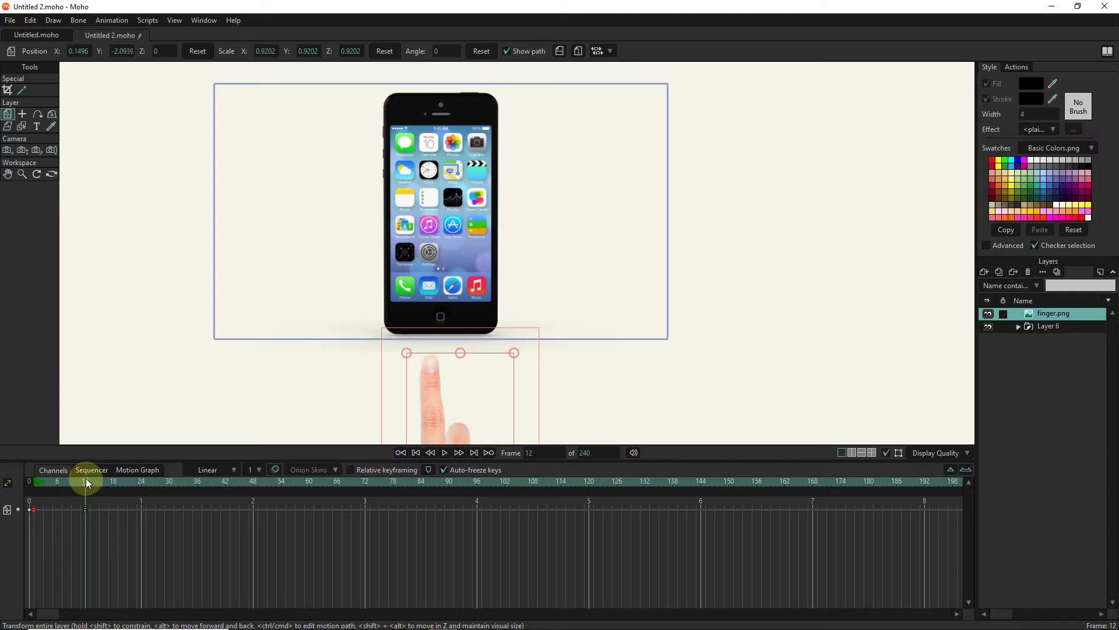
{"action": "left_click", "coordinate": [142, 505]}
{"action": "left_click_drag", "start_coordinate": [413, 400], "coordinate": [476, 193]}
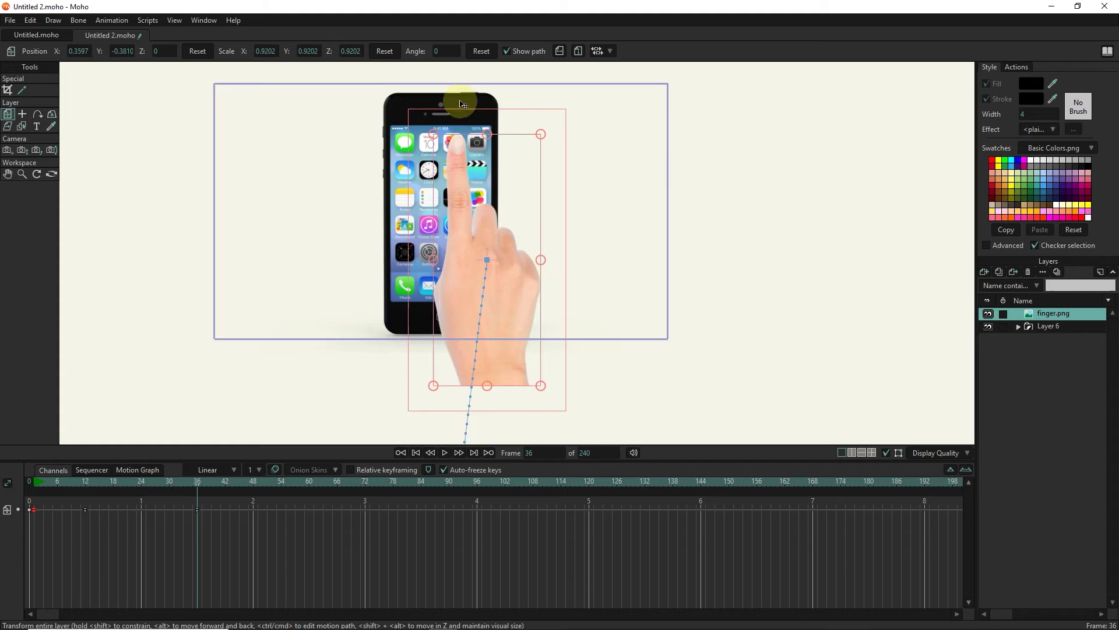
{"action": "scroll", "coordinate": [477, 201], "scroll_direction": "up", "scroll_amount": 2}
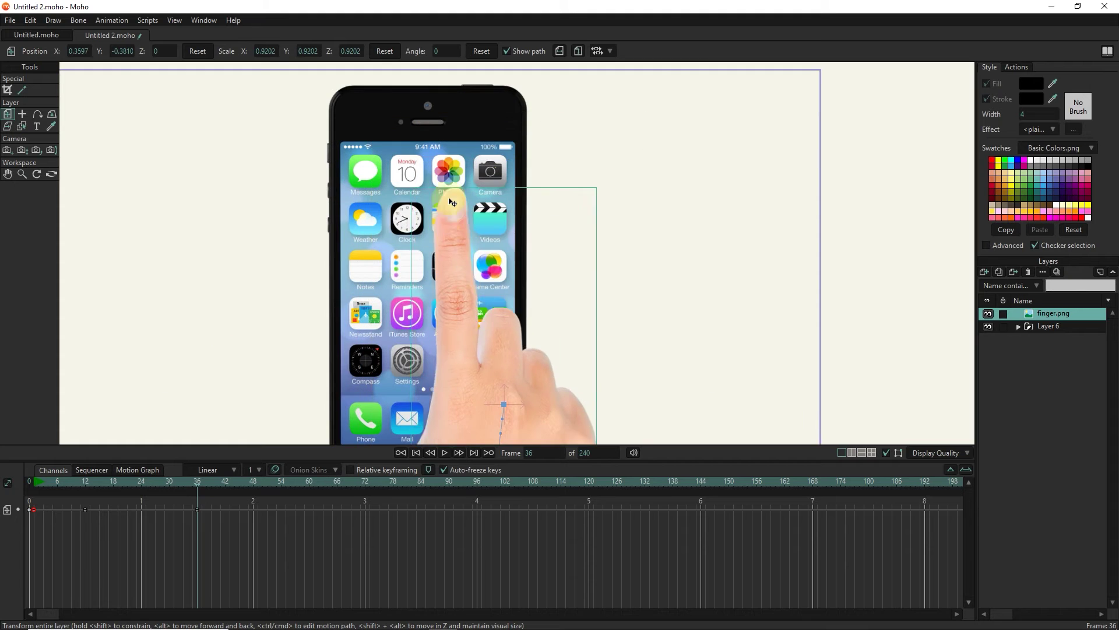
{"action": "scroll", "coordinate": [477, 201], "scroll_direction": "down", "scroll_amount": 2}
{"action": "left_click", "coordinate": [143, 489]}
{"action": "left_click_drag", "start_coordinate": [142, 489], "coordinate": [197, 486]}
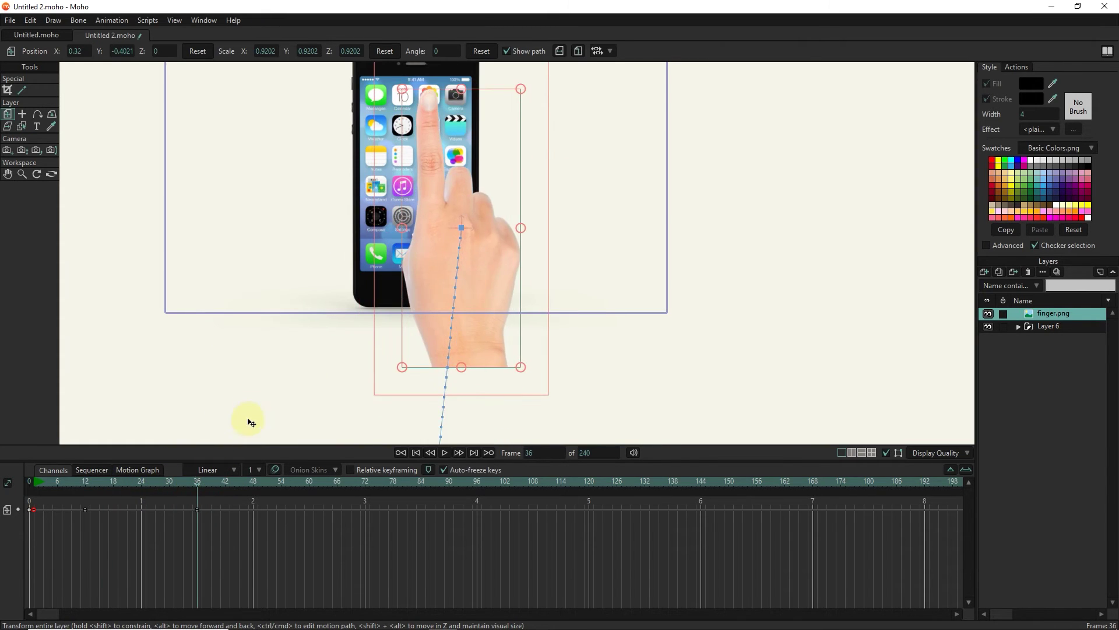
{"action": "scroll", "coordinate": [225, 454], "scroll_direction": "down", "scroll_amount": 2}
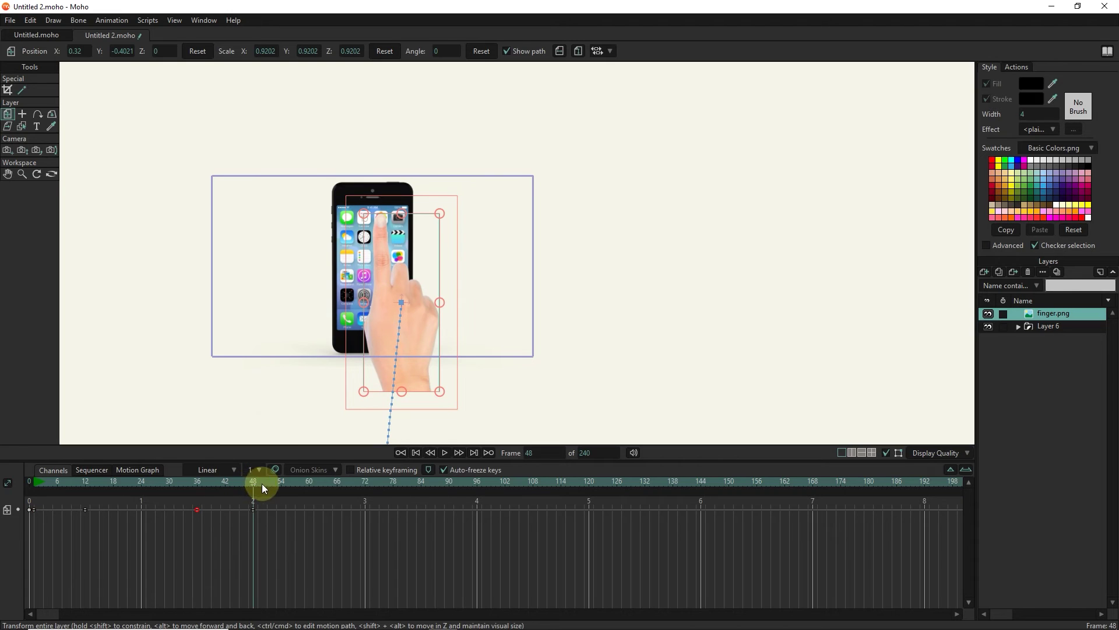
- Pull the finger back below the phone at frame 72 and play it back
{"action": "left_click_drag", "start_coordinate": [211, 486], "coordinate": [361, 494]}
{"action": "mouse_move", "coordinate": [359, 404]}
{"action": "left_mouse_down"}
{"action": "mouse_move", "coordinate": [405, 438]}
{"action": "mouse_move", "coordinate": [412, 420]}
{"action": "left_mouse_up"}
{"action": "left_click", "coordinate": [39, 490]}
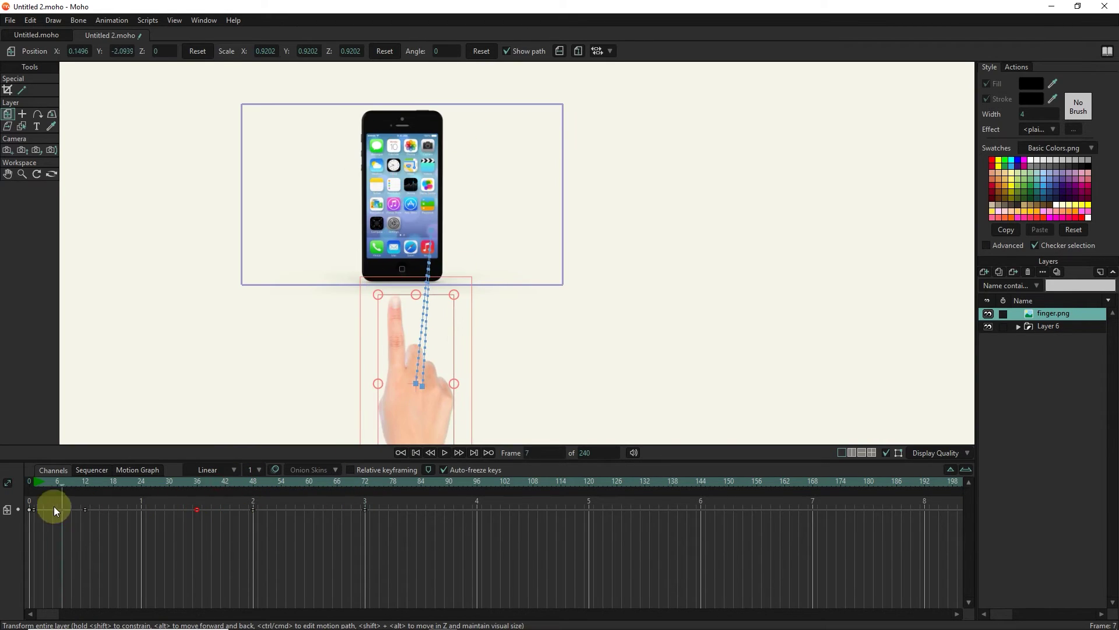
{"action": "left_click", "coordinate": [445, 452]}
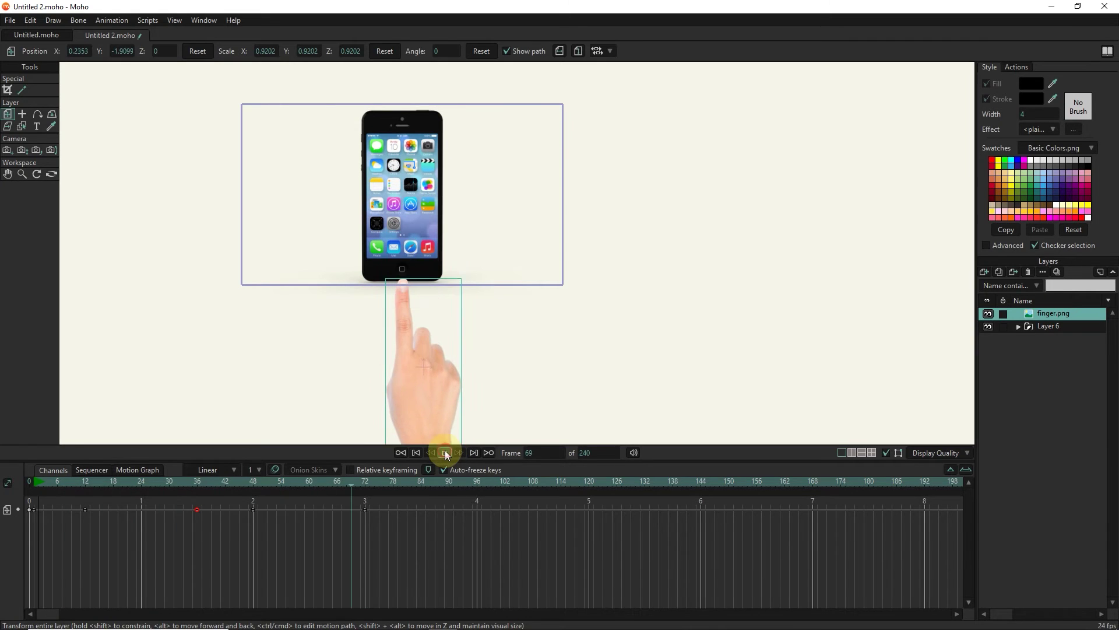
{"action": "left_click", "coordinate": [445, 452]}
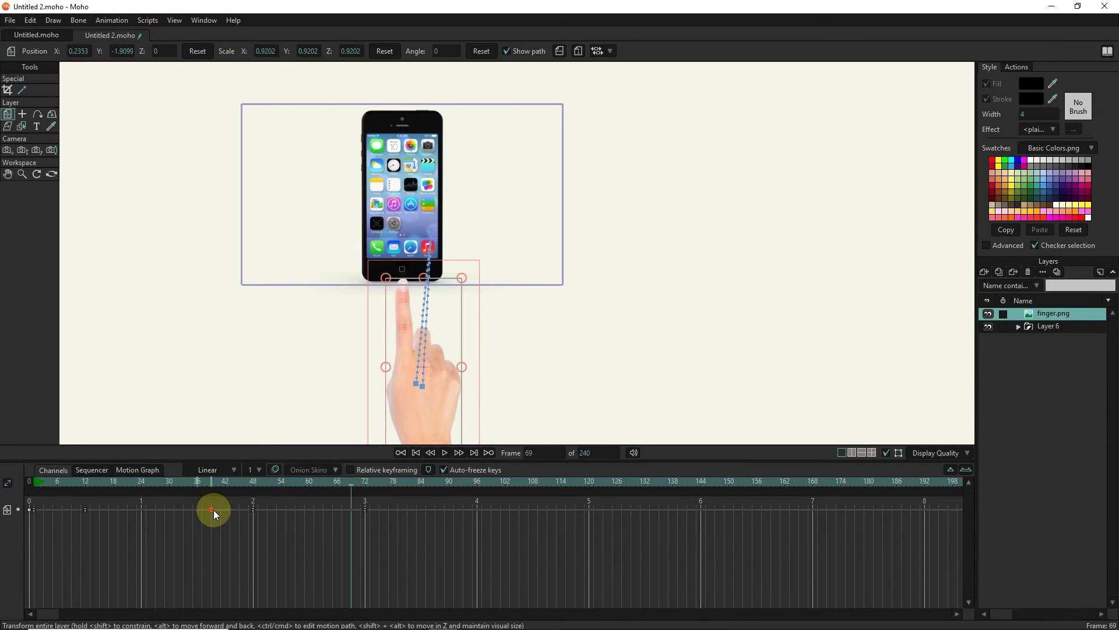
- Delay the finger's rise by moving the first keyframe to frame 12, then replay
{"action": "left_click_drag", "start_coordinate": [214, 510], "coordinate": [86, 512]}
{"action": "left_click", "coordinate": [39, 490]}
{"action": "left_click", "coordinate": [446, 452]}
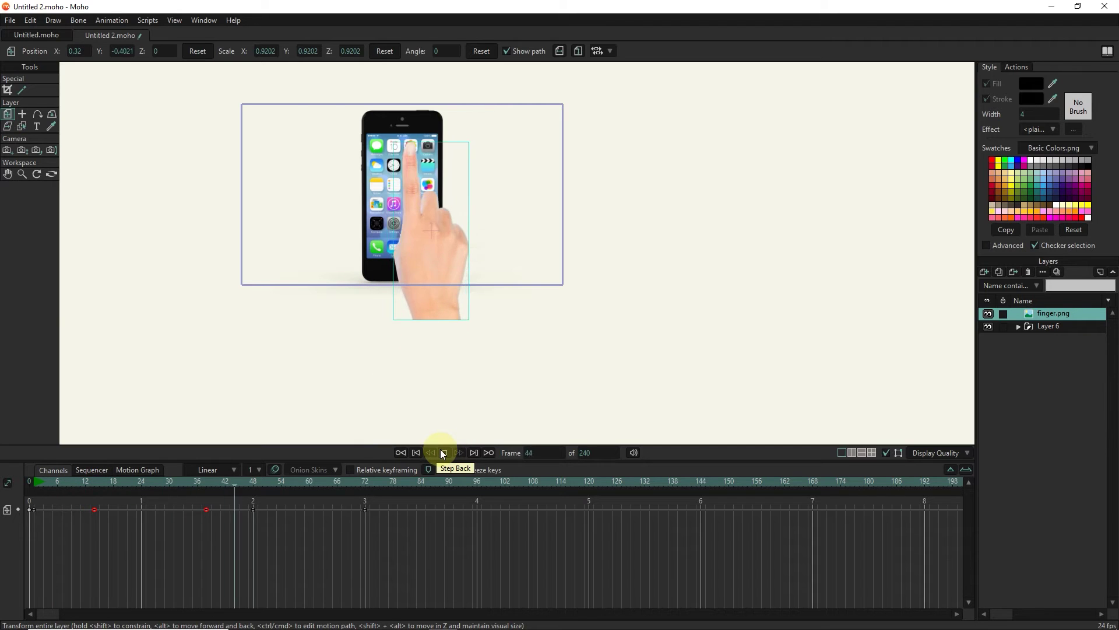
{"action": "left_click", "coordinate": [442, 452]}
{"action": "scroll", "coordinate": [375, 419], "scroll_direction": "up", "scroll_amount": 2}
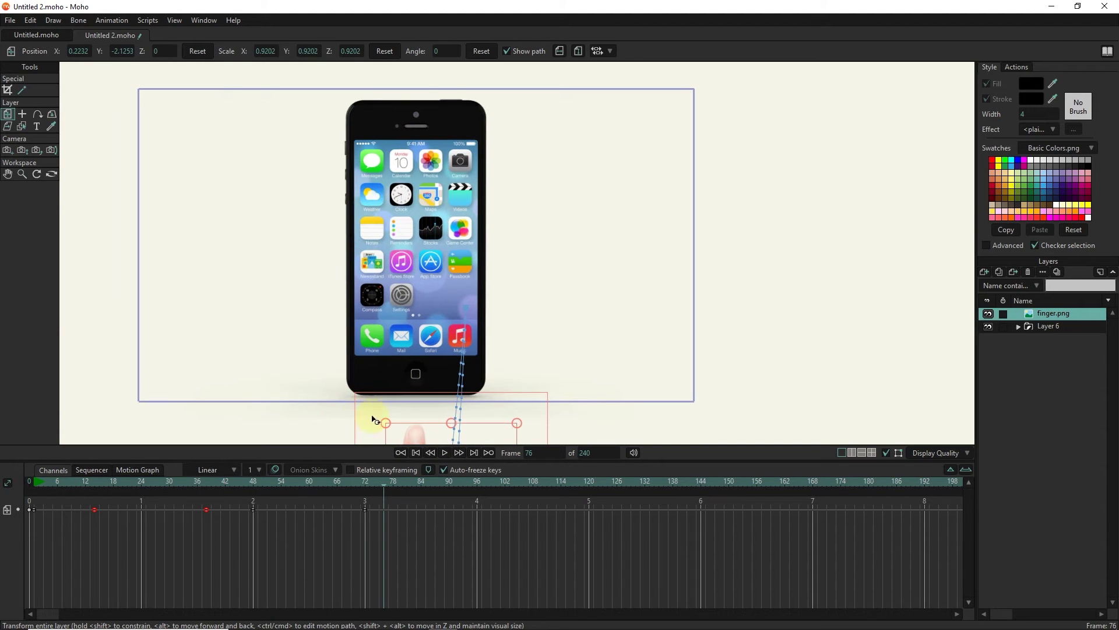
{"action": "left_click_drag", "start_coordinate": [375, 486], "coordinate": [254, 488]}
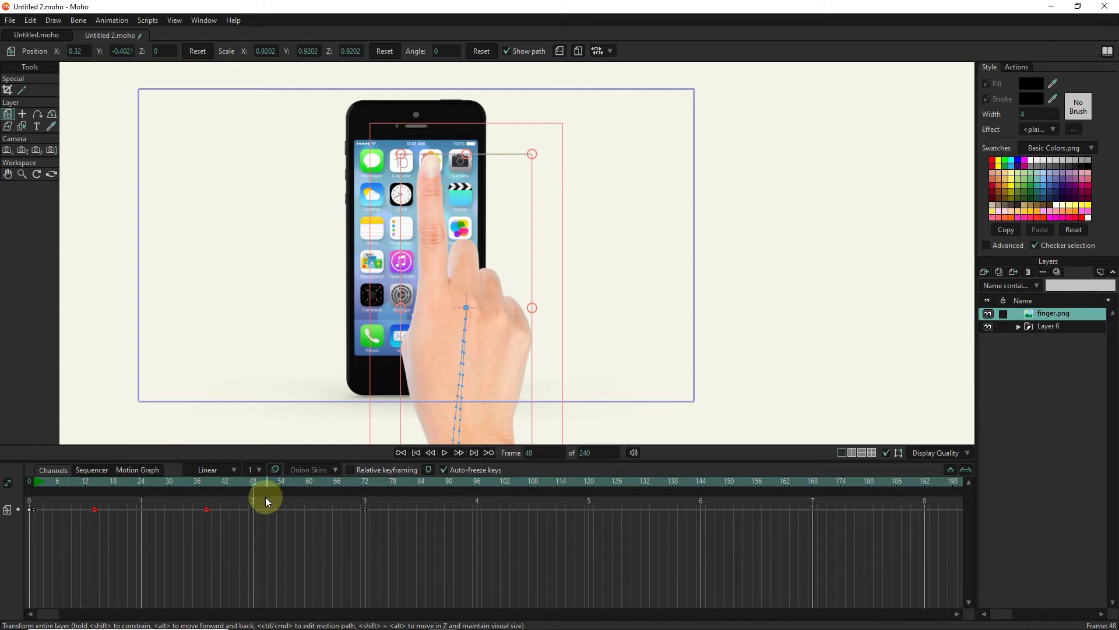
{"action": "left_click", "coordinate": [1019, 327]}
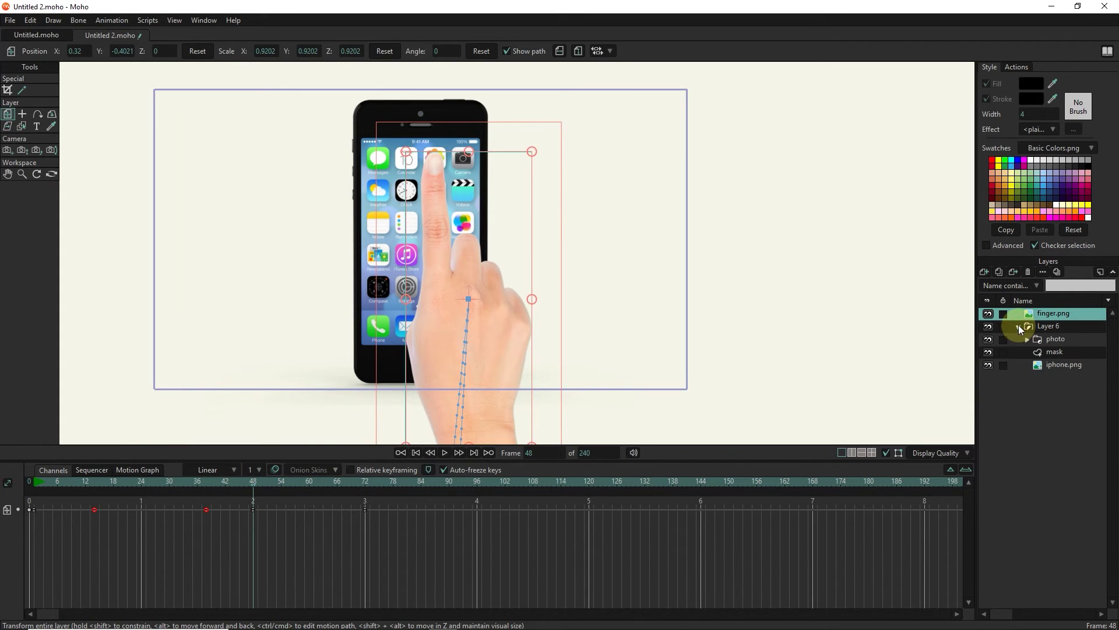
- Move the photo onto the phone screen at frame 1 and set Scale X, Y, Z to 0
{"action": "left_click", "coordinate": [1055, 339]}
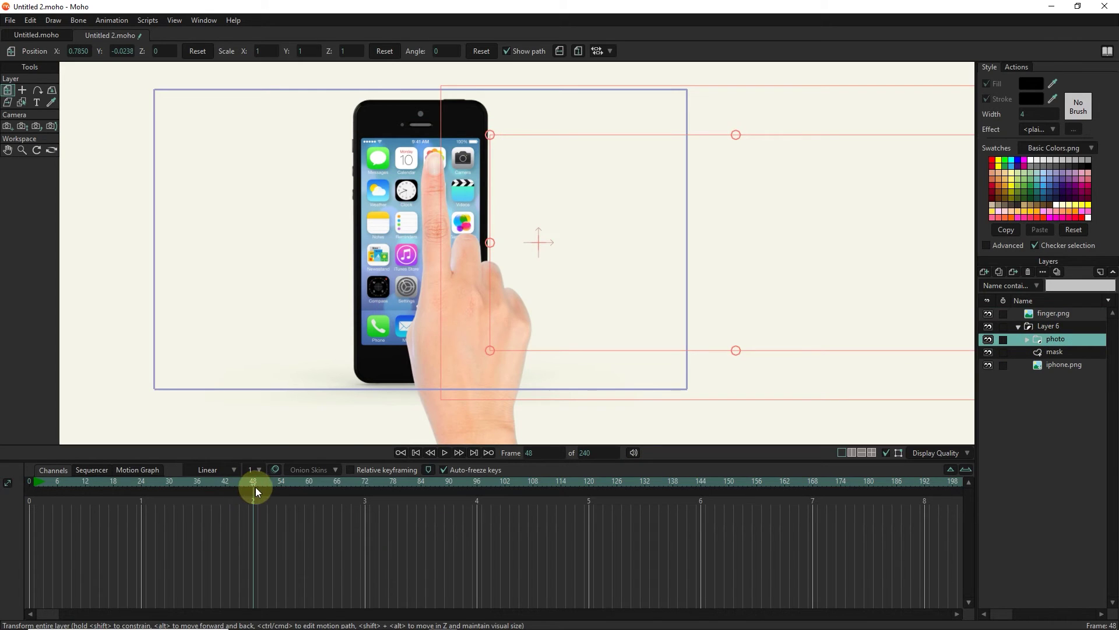
{"action": "left_click_drag", "start_coordinate": [255, 487], "coordinate": [29, 485]}
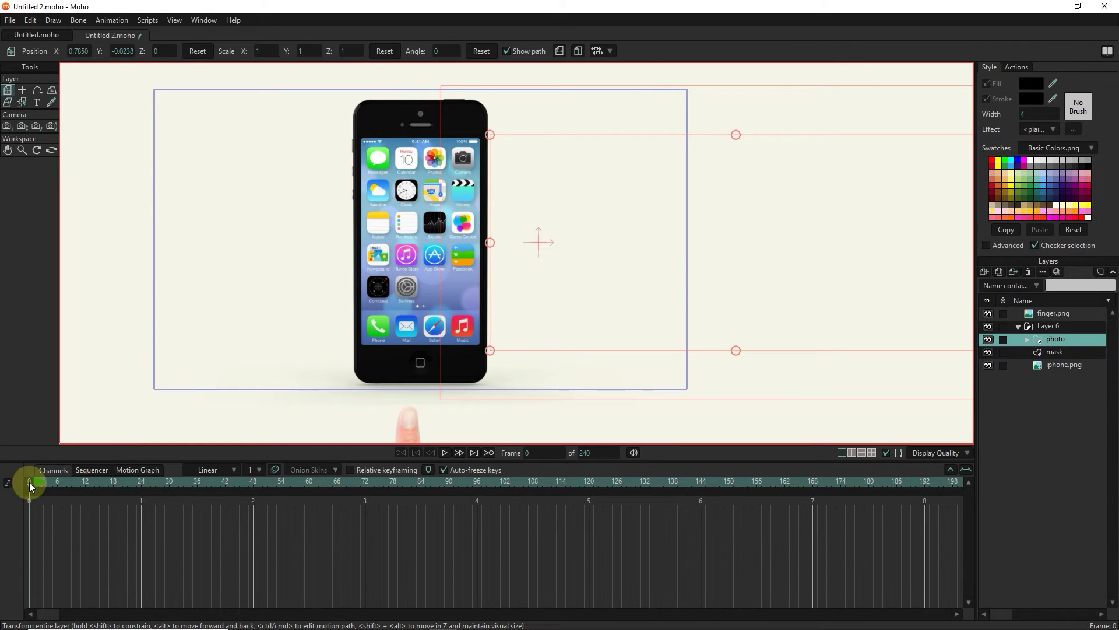
{"action": "mouse_move", "coordinate": [607, 233]}
{"action": "left_mouse_down"}
{"action": "mouse_move", "coordinate": [515, 233]}
{"action": "mouse_move", "coordinate": [462, 210]}
{"action": "left_mouse_up"}
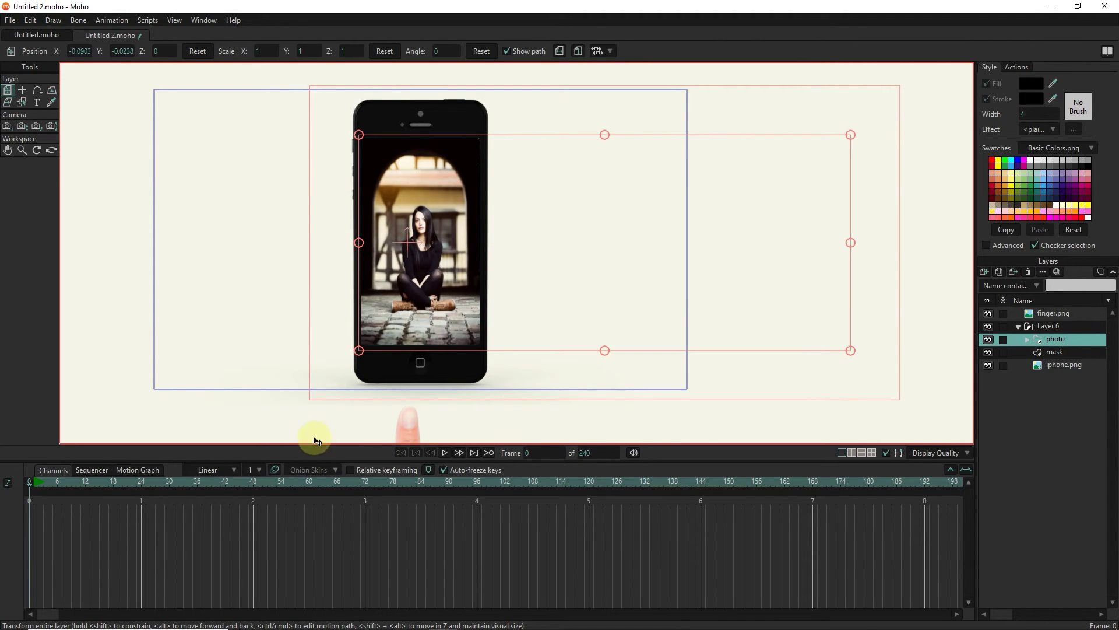
{"action": "left_click", "coordinate": [30, 482]}
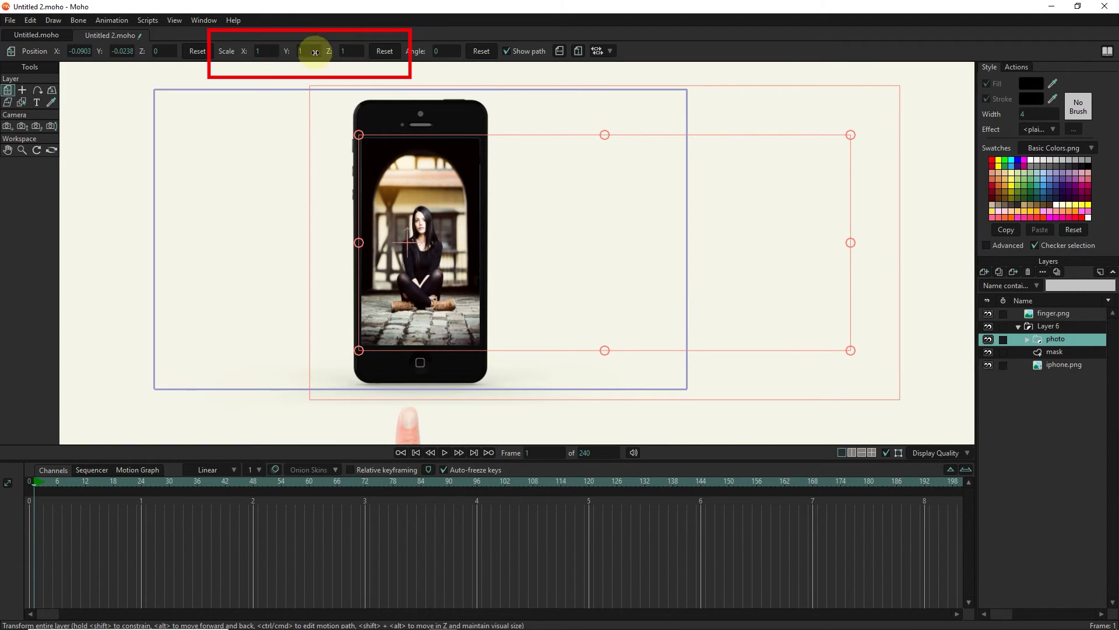
{"action": "left_click", "coordinate": [347, 50]}
{"action": "type", "text": "0"}
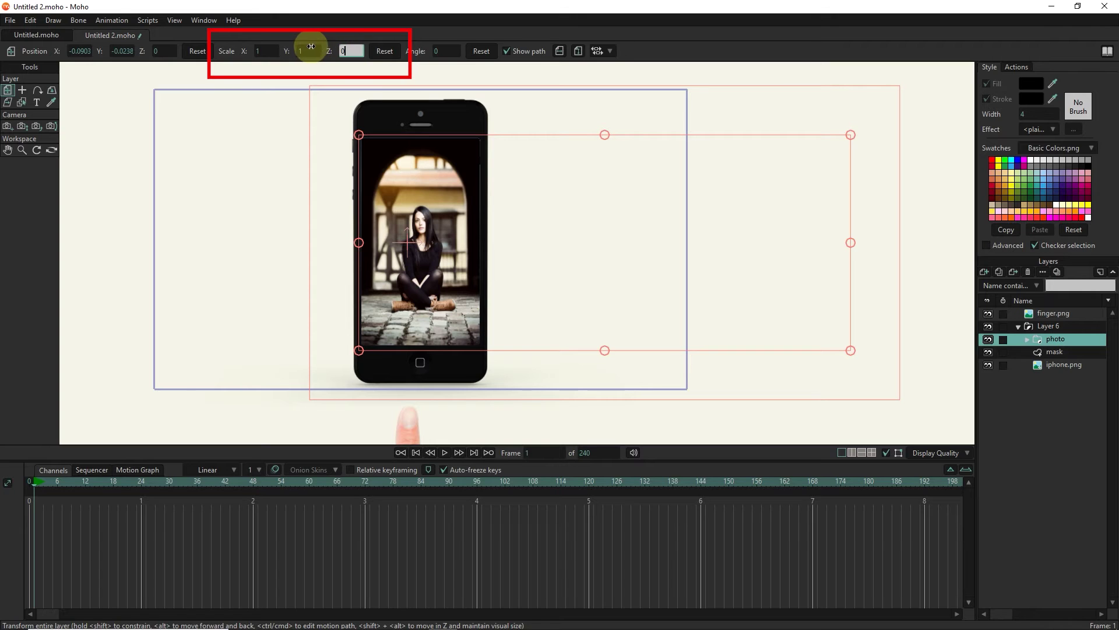
{"action": "left_click", "coordinate": [302, 51]}
{"action": "type", "text": "0"}
{"action": "left_click", "coordinate": [263, 51]}
{"action": "key", "text": "Return"}
- Paste the photo's zero-scale keyframes at frame 41 so it stays hidden
{"action": "mouse_move", "coordinate": [96, 485]}
{"action": "left_mouse_down"}
{"action": "mouse_move", "coordinate": [243, 484]}
{"action": "mouse_move", "coordinate": [221, 501]}
{"action": "left_mouse_up"}
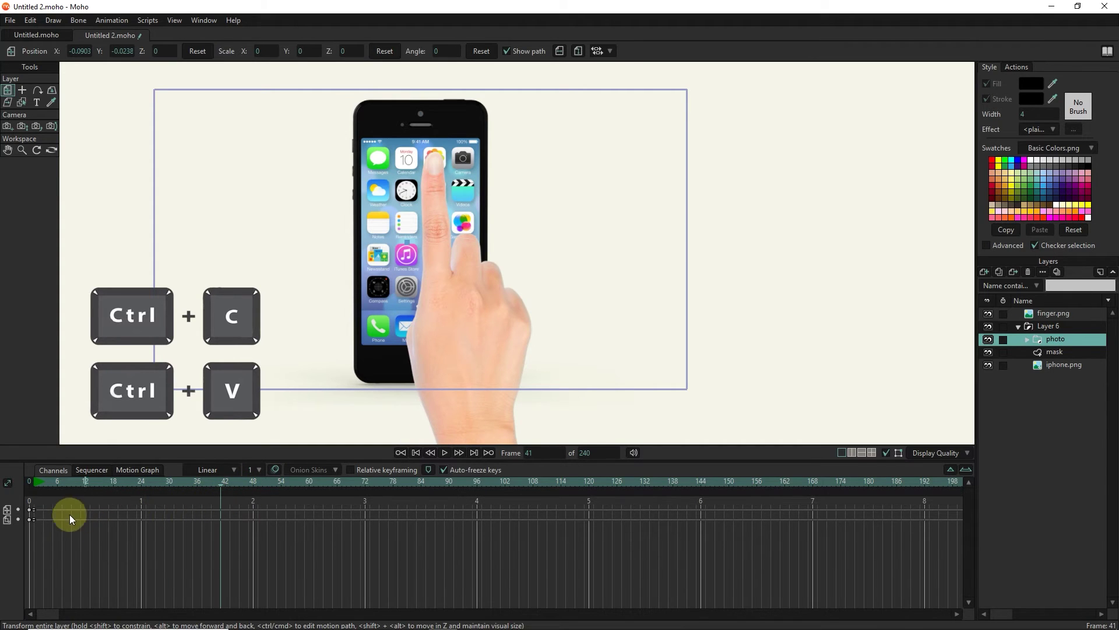
{"action": "left_click_drag", "start_coordinate": [42, 528], "coordinate": [40, 529]}
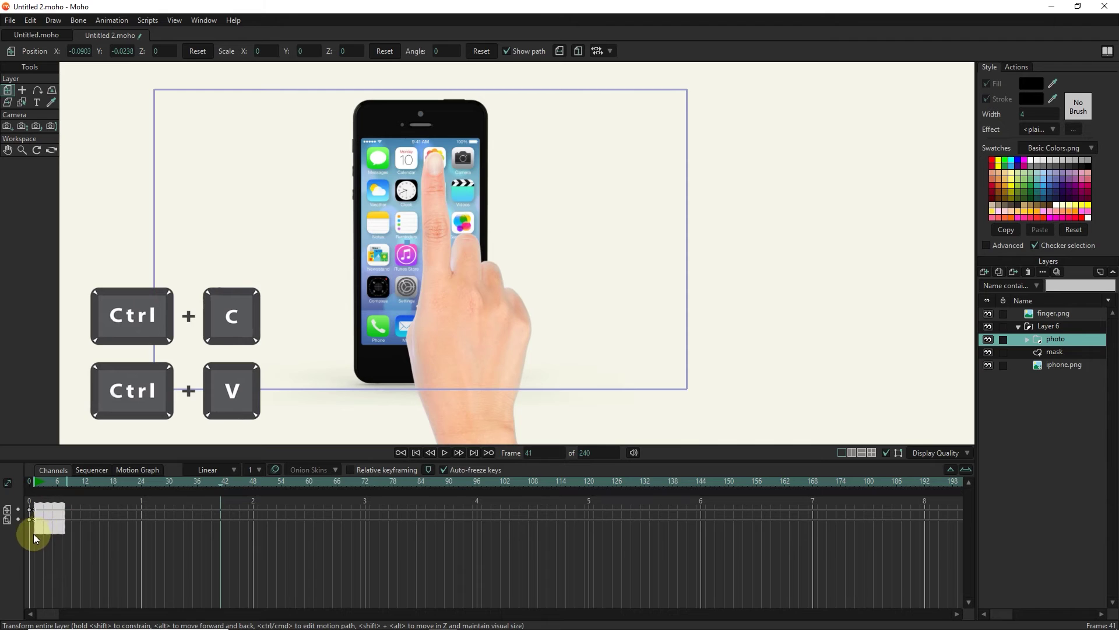
{"action": "key", "text": "ctrl+v"}
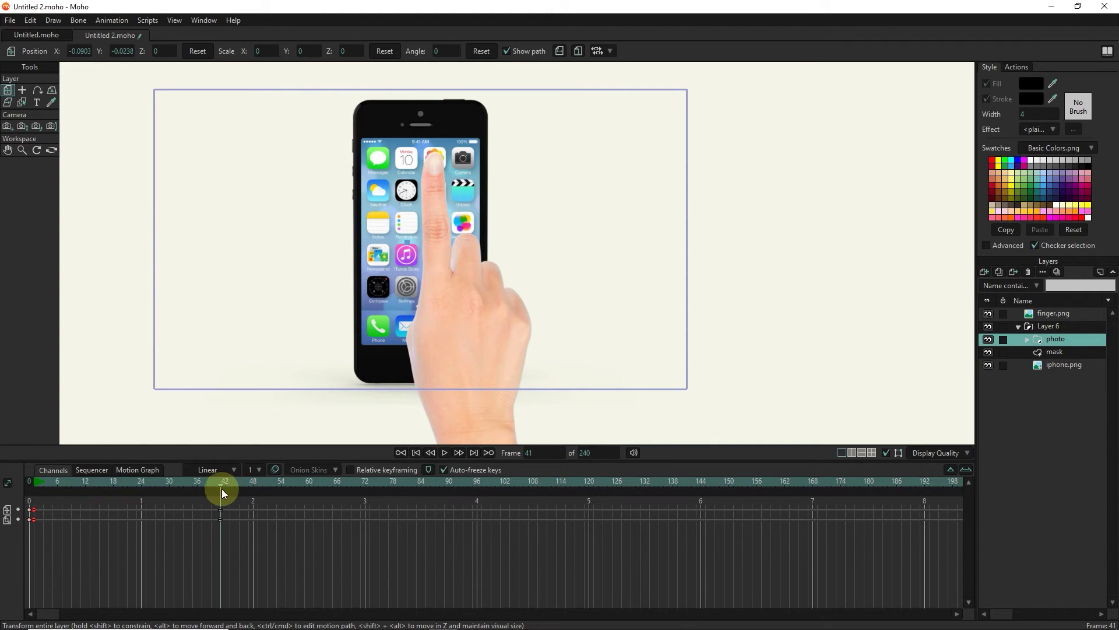
{"action": "left_click_drag", "start_coordinate": [221, 487], "coordinate": [253, 488]}
{"action": "left_click_drag", "start_coordinate": [250, 486], "coordinate": [219, 491]}
{"action": "left_click_drag", "start_coordinate": [219, 490], "coordinate": [253, 491]}
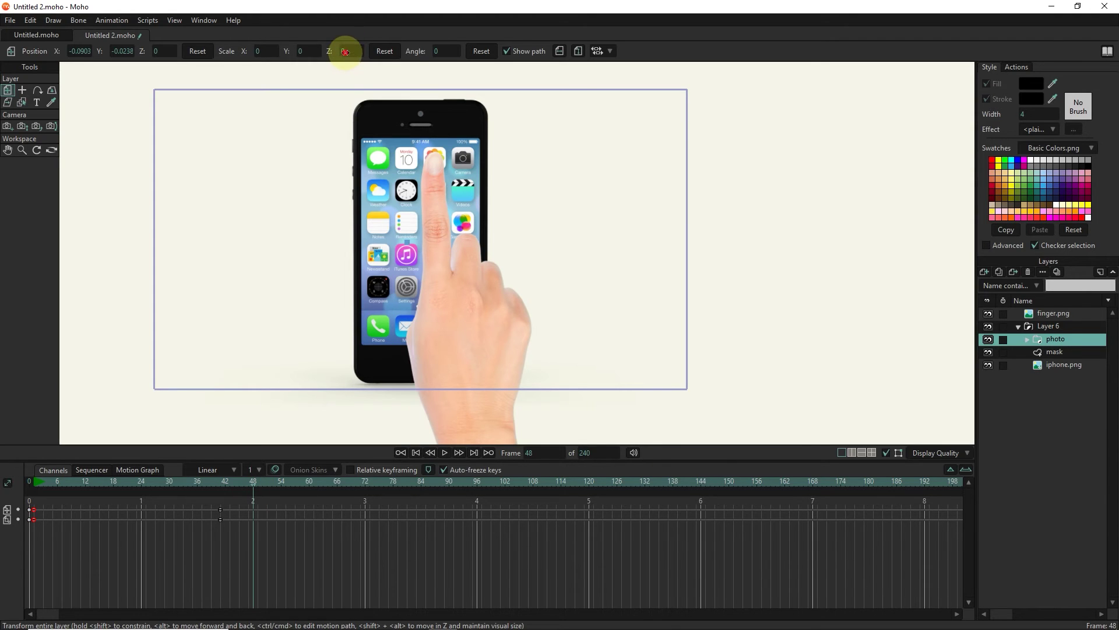
- Set the photo's Scale X, Y, Z to 1 at frame 48 and scrub to check
{"action": "left_click", "coordinate": [345, 51]}
{"action": "type", "text": "1"}
{"action": "left_click", "coordinate": [302, 51]}
{"action": "type", "text": "1"}
{"action": "left_click", "coordinate": [259, 50]}
{"action": "type", "text": "1"}
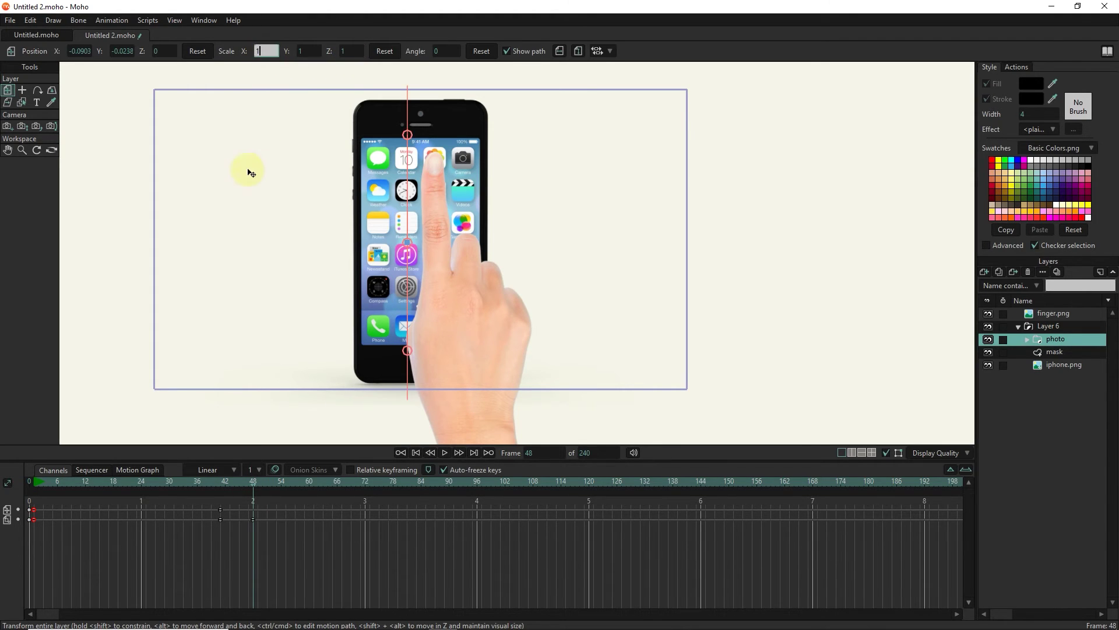
{"action": "key", "text": "Return"}
{"action": "left_click_drag", "start_coordinate": [260, 480], "coordinate": [96, 483]}
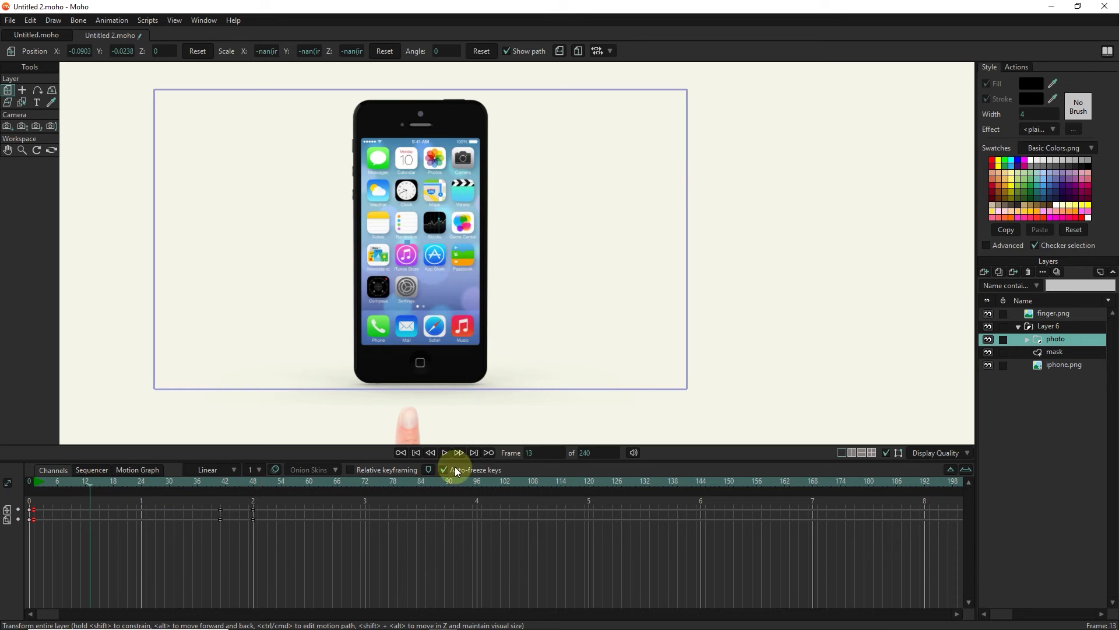
{"action": "left_click_drag", "start_coordinate": [169, 480], "coordinate": [237, 492]}
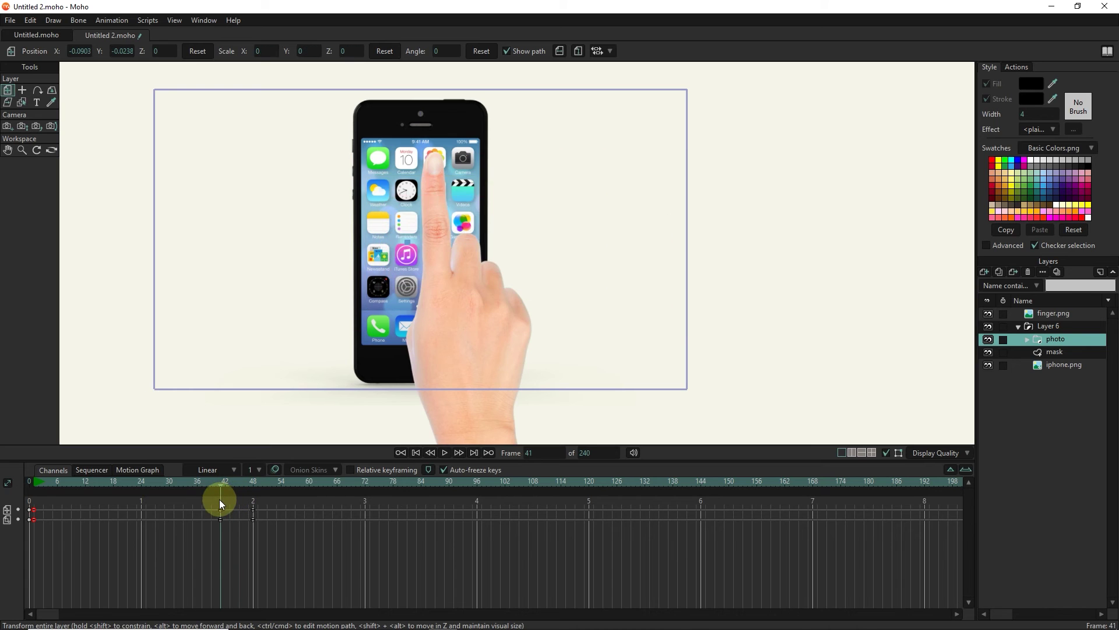
{"action": "left_click_drag", "start_coordinate": [237, 492], "coordinate": [2, 488]}
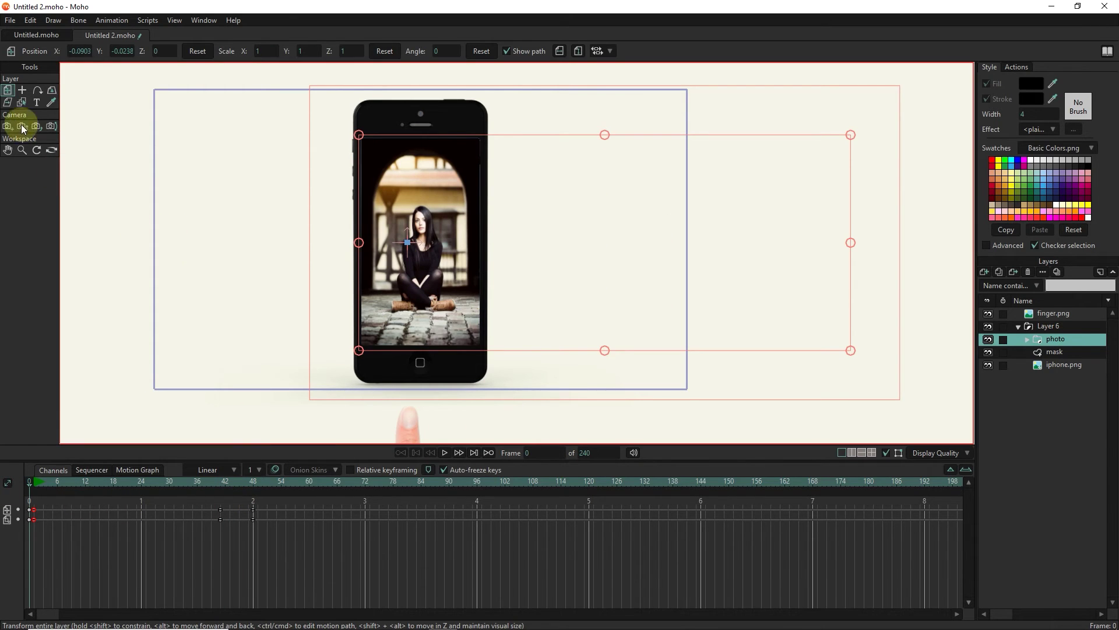
- Set the photo's origin on the woman and shift its scale keys about two frames later
{"action": "left_click", "coordinate": [23, 91]}
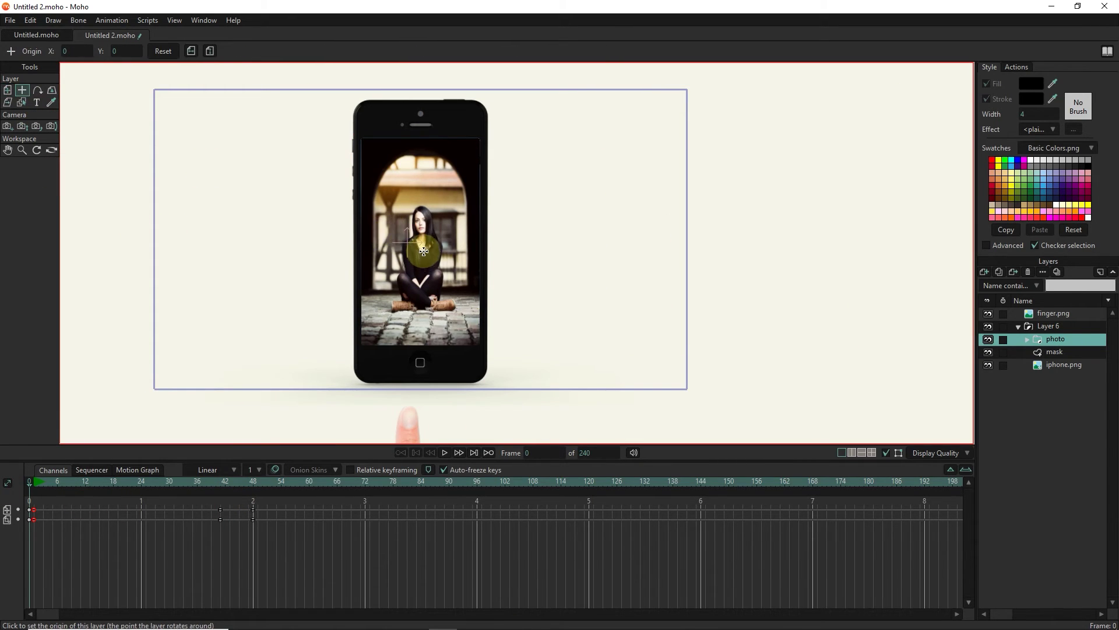
{"action": "left_click", "coordinate": [416, 254]}
{"action": "left_click_drag", "start_coordinate": [35, 484], "coordinate": [257, 493]}
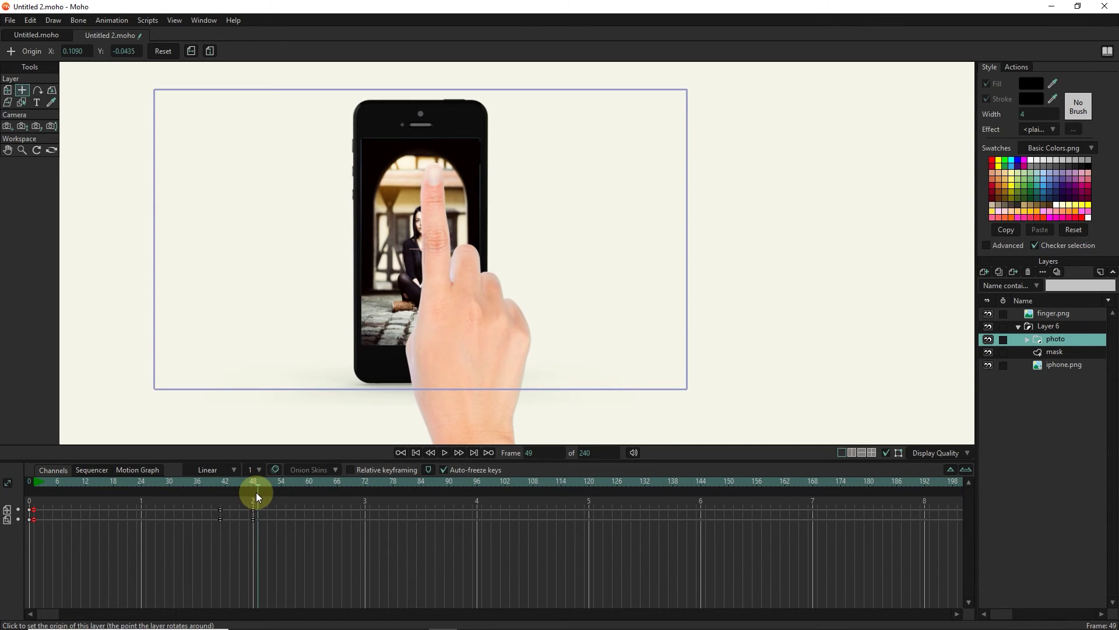
{"action": "left_click_drag", "start_coordinate": [224, 525], "coordinate": [252, 522]}
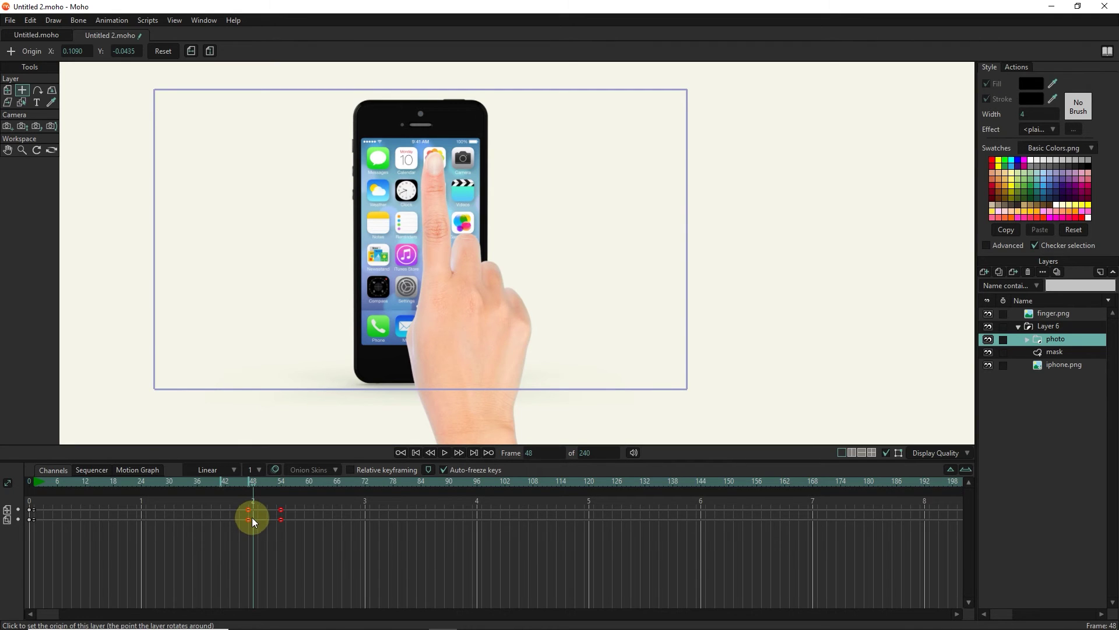
{"action": "left_click", "coordinate": [444, 452]}
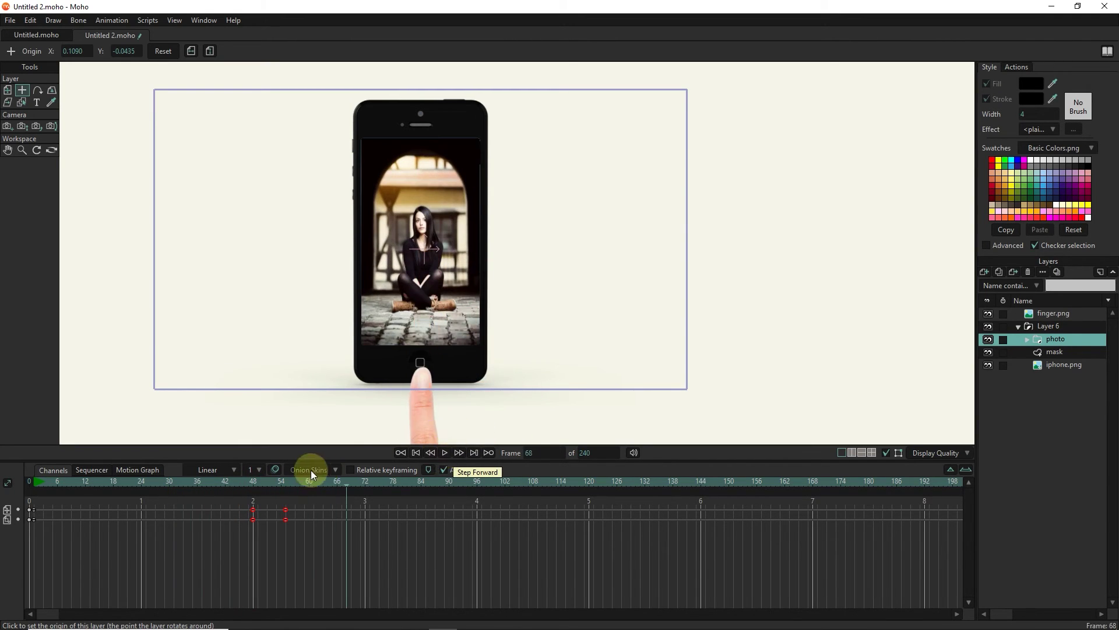
{"action": "left_click", "coordinate": [129, 482]}
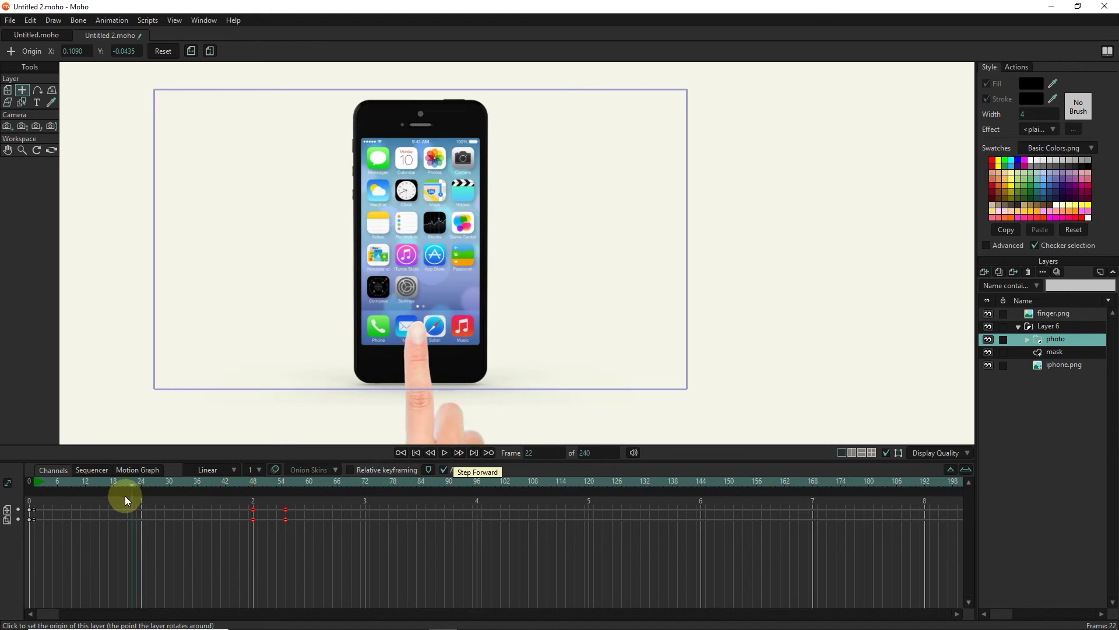
{"action": "left_click", "coordinate": [446, 452]}
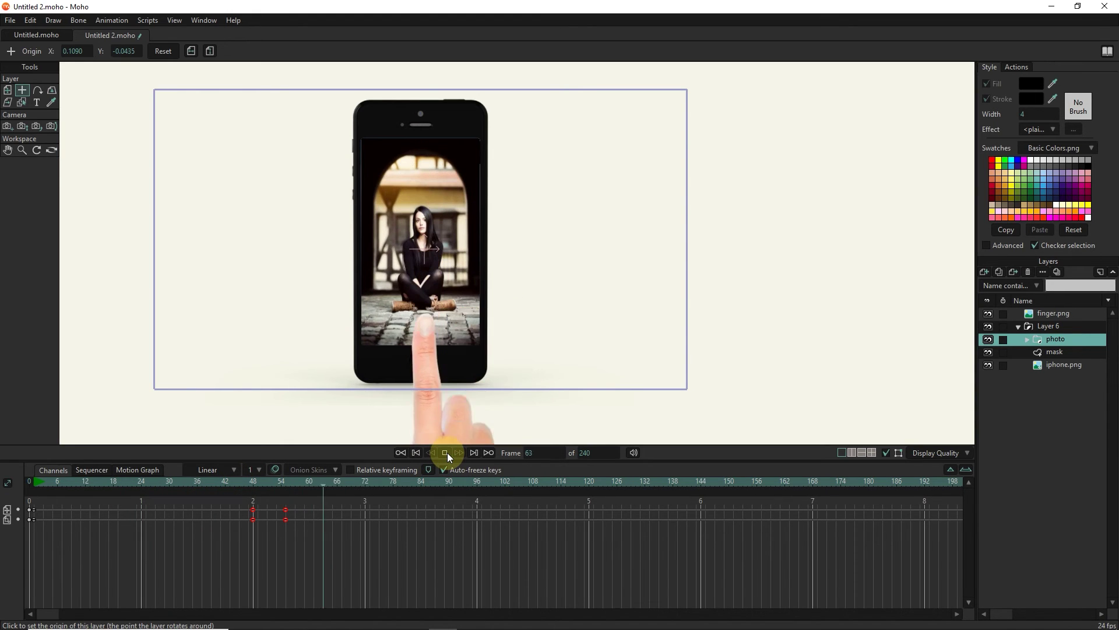
- At frame 108, slide the photo layer left to show the Eiffel Tower
{"action": "left_click", "coordinate": [370, 495]}
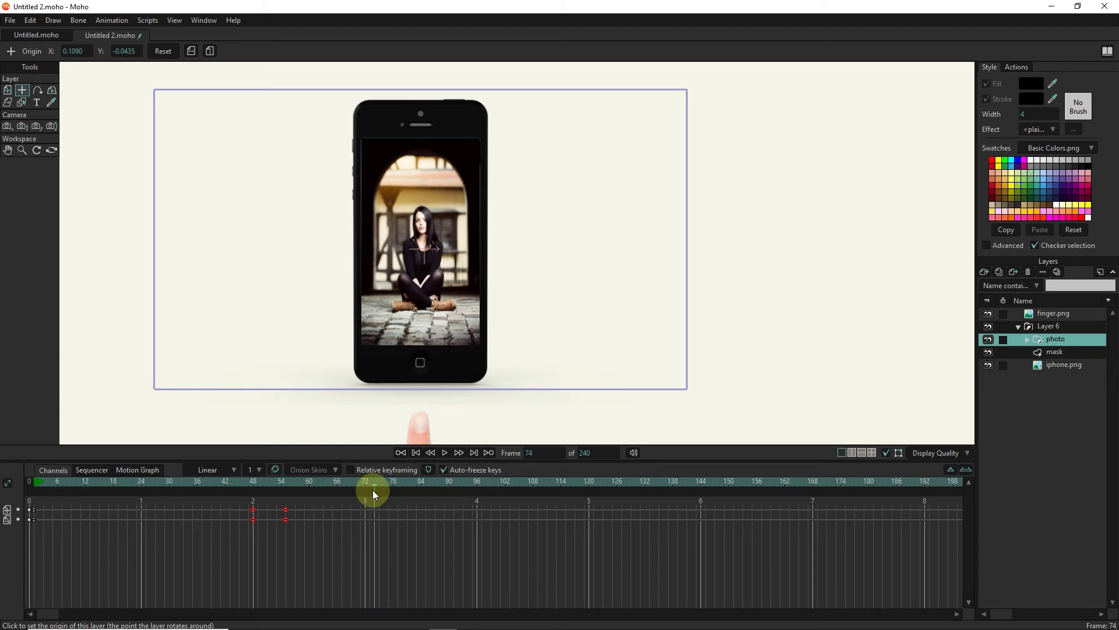
{"action": "left_click_drag", "start_coordinate": [372, 492], "coordinate": [475, 505]}
{"action": "left_click", "coordinate": [37, 97]}
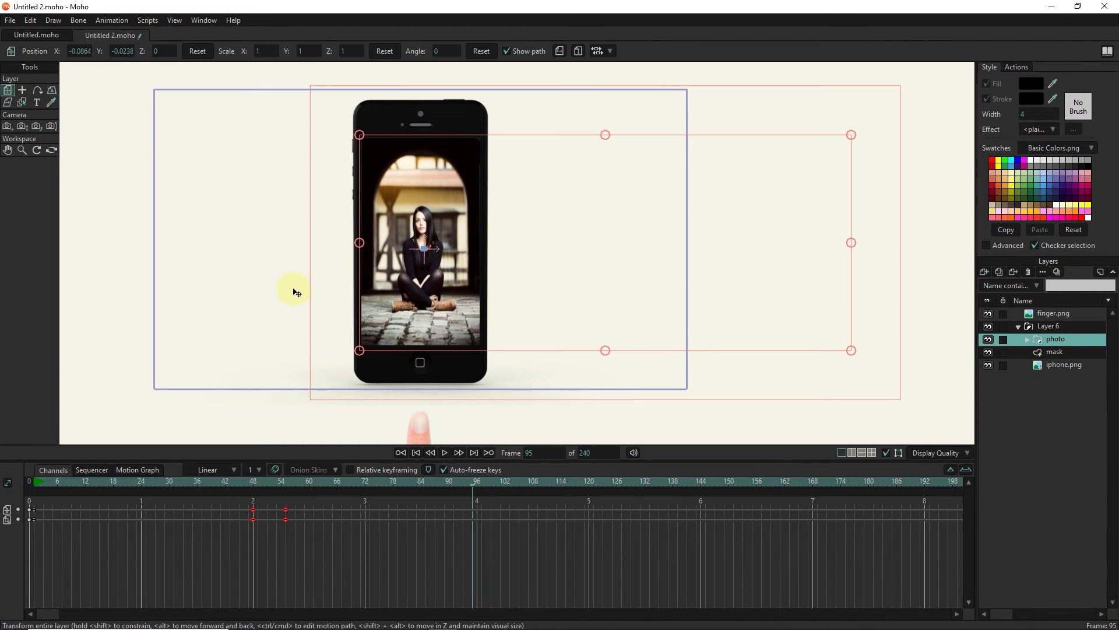
{"action": "left_click", "coordinate": [477, 484]}
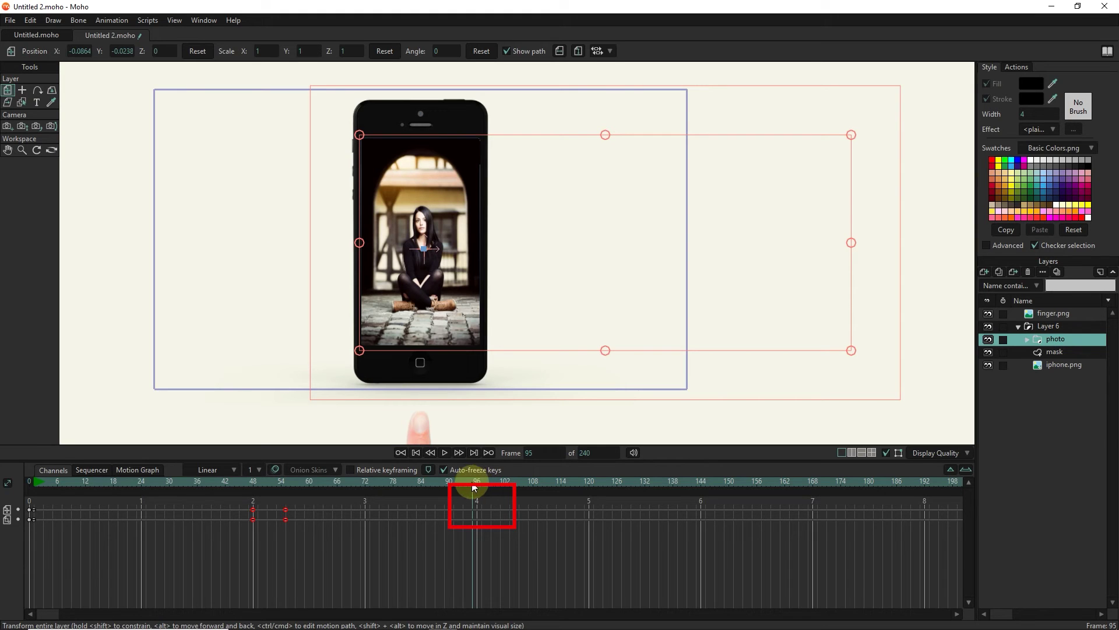
{"action": "left_click", "coordinate": [285, 262]}
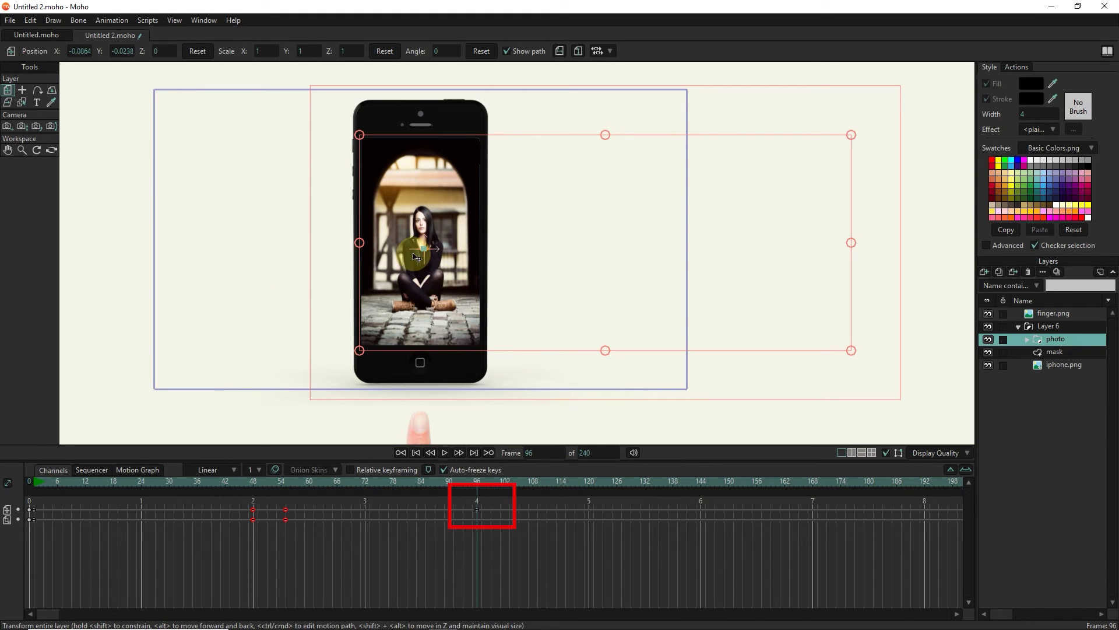
{"action": "left_click_drag", "start_coordinate": [498, 488], "coordinate": [537, 499]}
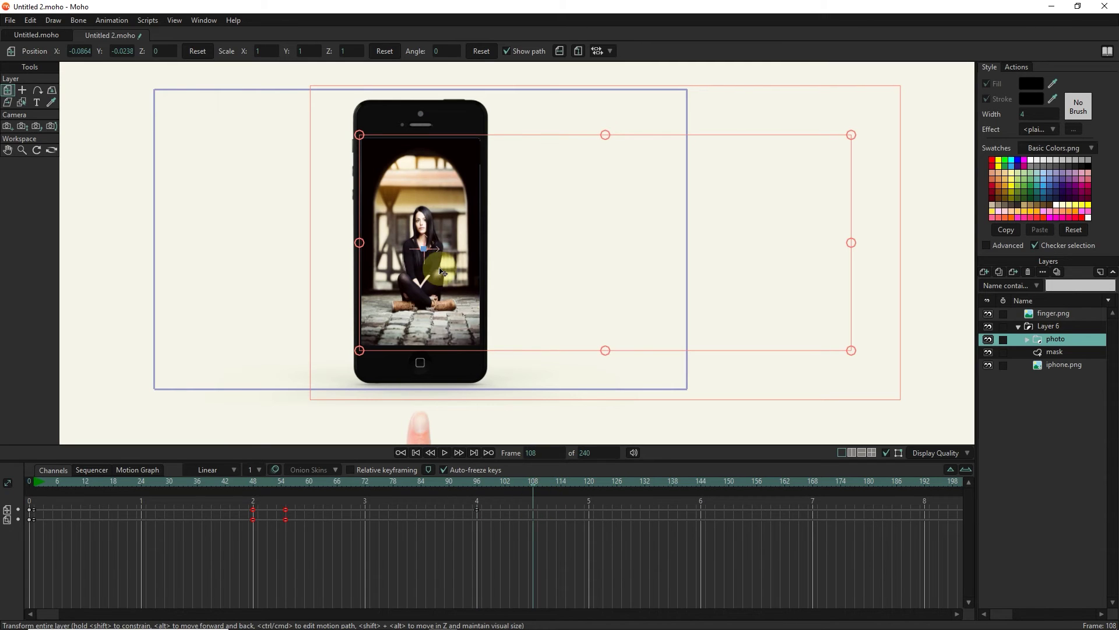
{"action": "mouse_move", "coordinate": [454, 272]}
{"action": "left_mouse_down"}
{"action": "mouse_move", "coordinate": [383, 297]}
{"action": "mouse_move", "coordinate": [328, 298]}
{"action": "left_mouse_up"}
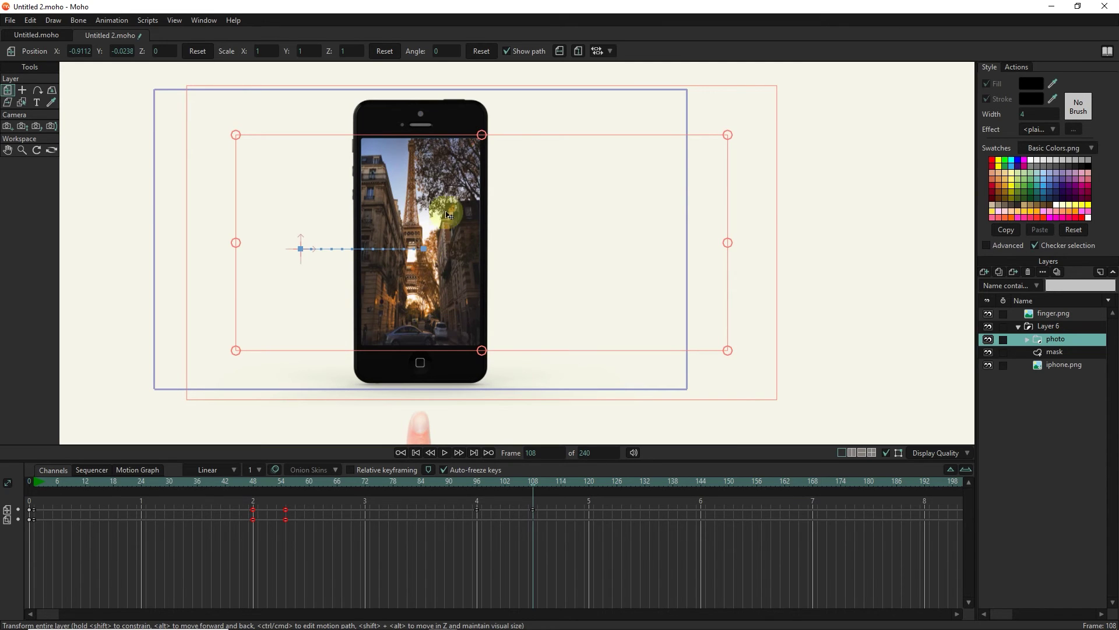
- At frame 150, slide the photos further left to the riverside town and align them
{"action": "left_click_drag", "start_coordinate": [537, 488], "coordinate": [697, 499]}
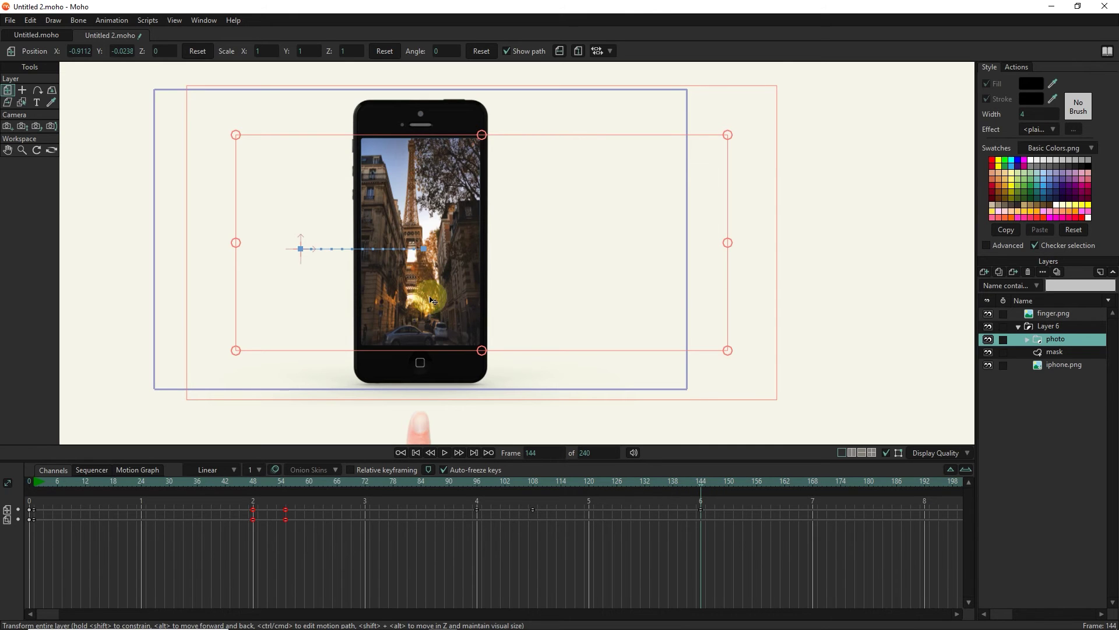
{"action": "left_click_drag", "start_coordinate": [701, 483], "coordinate": [733, 498]}
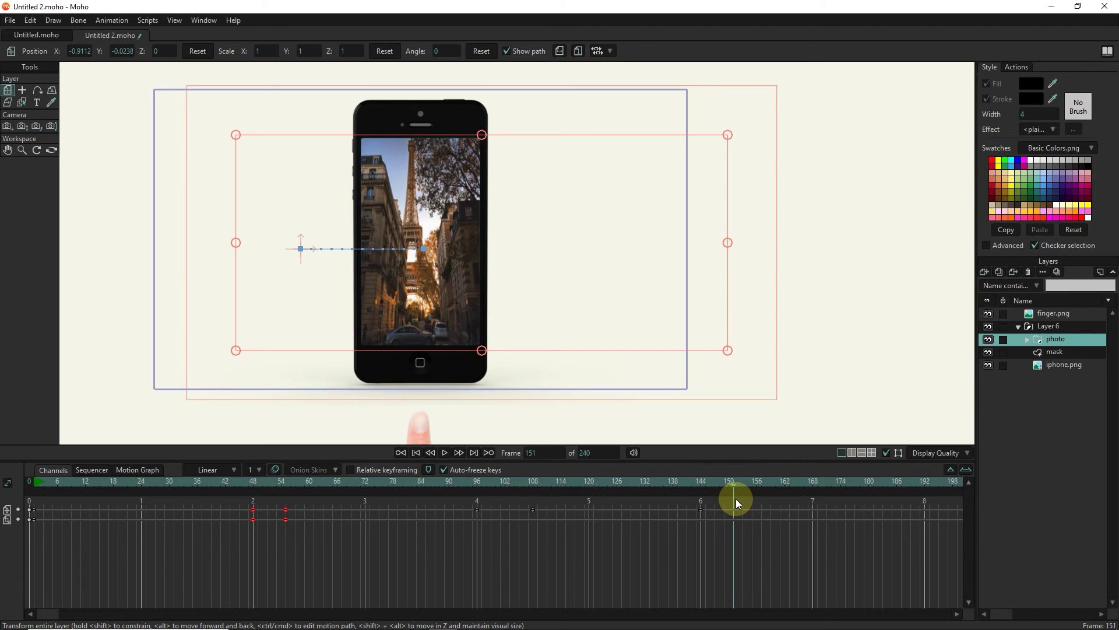
{"action": "left_click", "coordinate": [731, 499]}
{"action": "left_click_drag", "start_coordinate": [443, 301], "coordinate": [341, 323]}
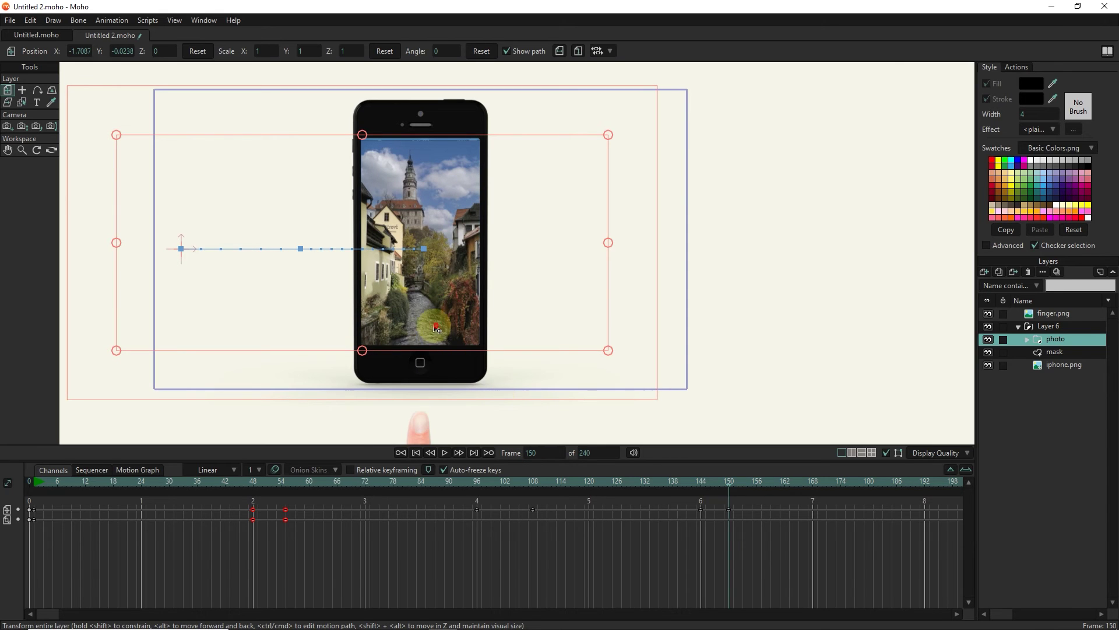
{"action": "left_click_drag", "start_coordinate": [438, 336], "coordinate": [440, 277]}
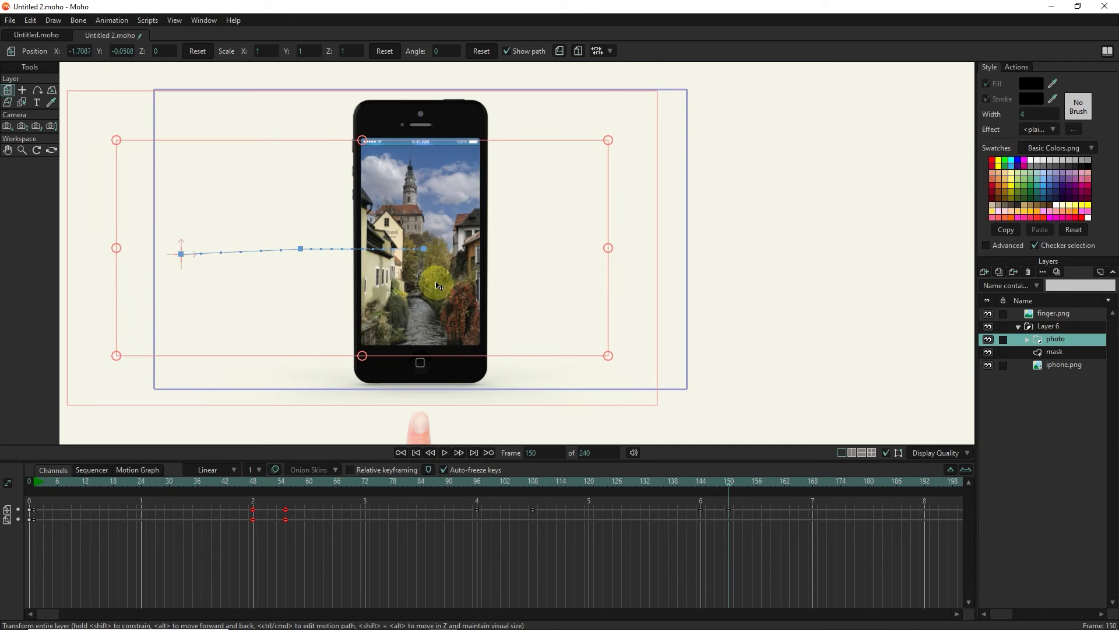
{"action": "left_click_drag", "start_coordinate": [592, 484], "coordinate": [728, 487]}
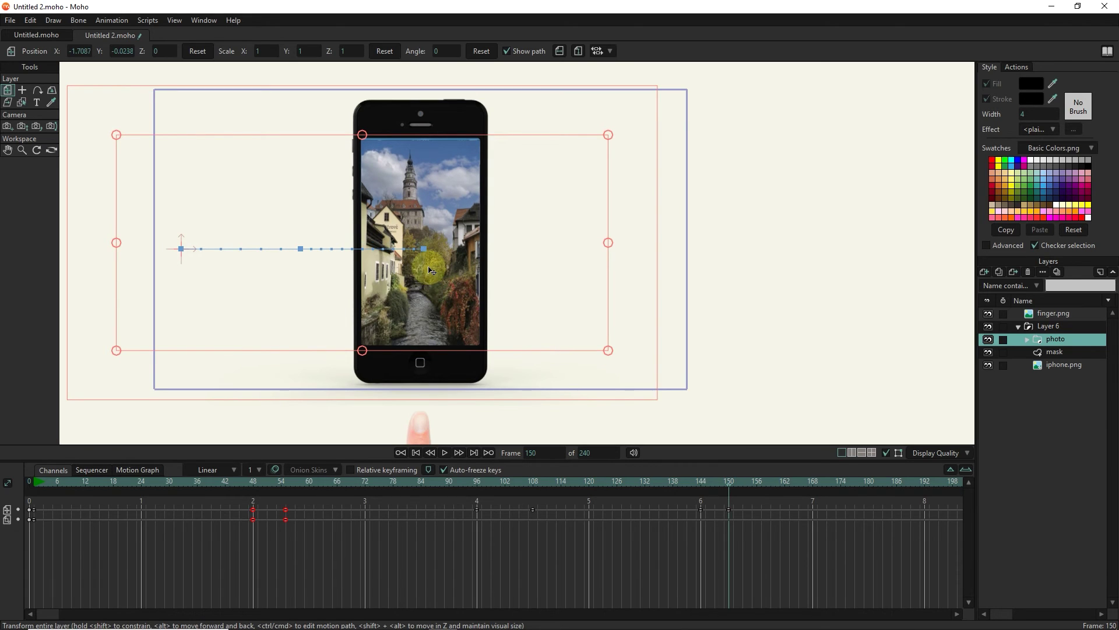
{"action": "left_click_drag", "start_coordinate": [429, 270], "coordinate": [422, 270]}
{"action": "key", "text": "ctrl+z"}
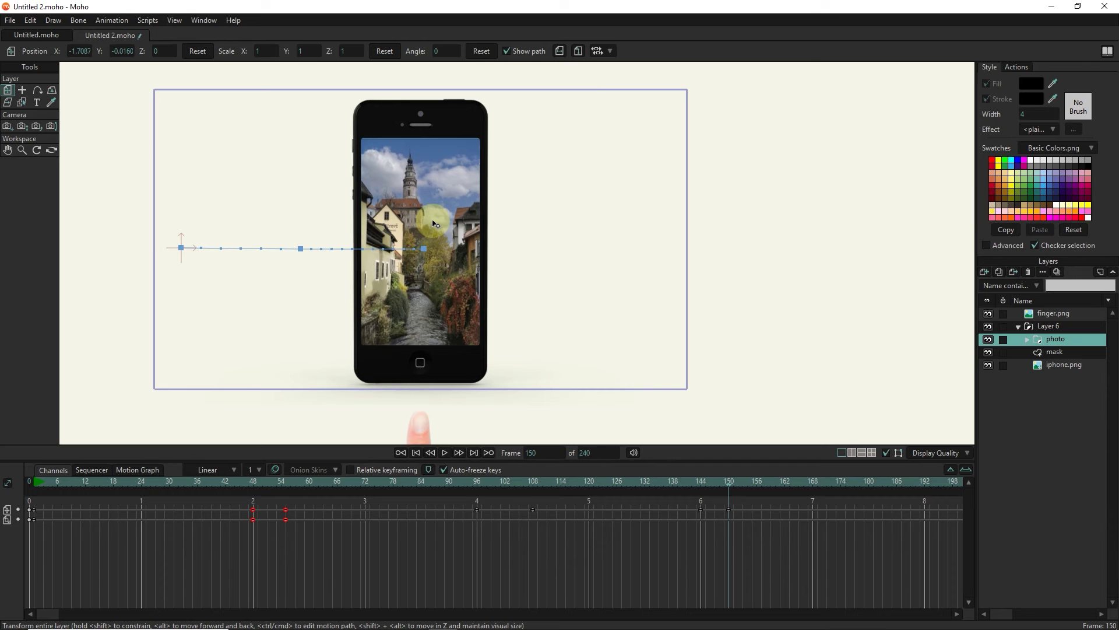
{"action": "left_click_drag", "start_coordinate": [433, 223], "coordinate": [433, 224]}
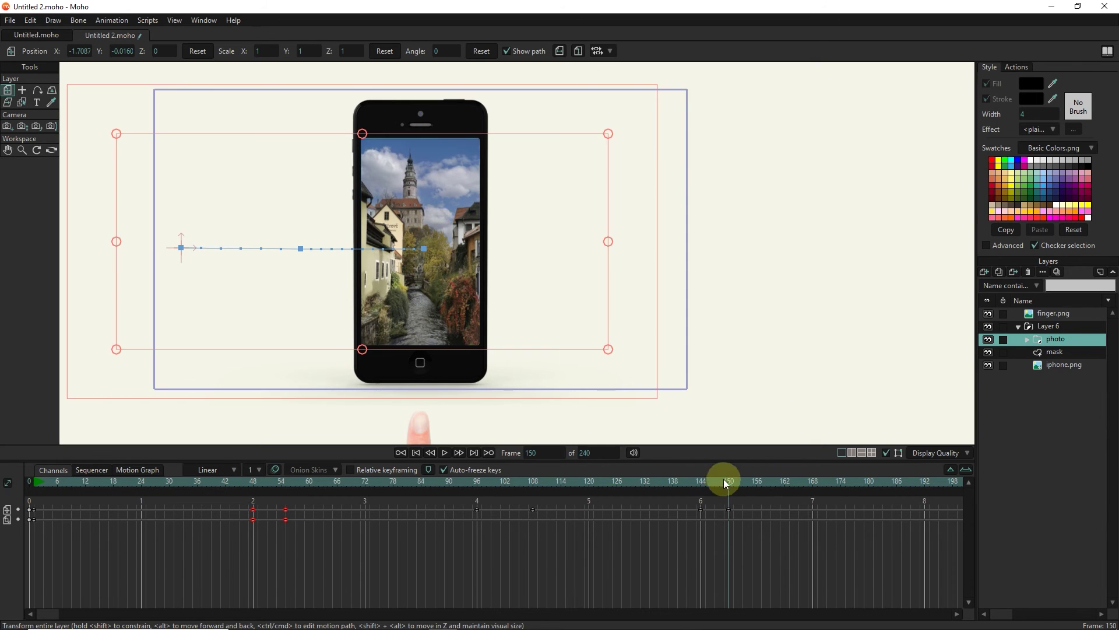
- Scrub through the swipe animation up to frame 198, then return to the start
{"action": "left_click_drag", "start_coordinate": [724, 480], "coordinate": [728, 481]}
{"action": "left_click_drag", "start_coordinate": [731, 483], "coordinate": [924, 500]}
{"action": "left_click_drag", "start_coordinate": [727, 486], "coordinate": [731, 497]}
{"action": "left_click", "coordinate": [922, 485]}
{"action": "left_click_drag", "start_coordinate": [48, 613], "coordinate": [127, 612]}
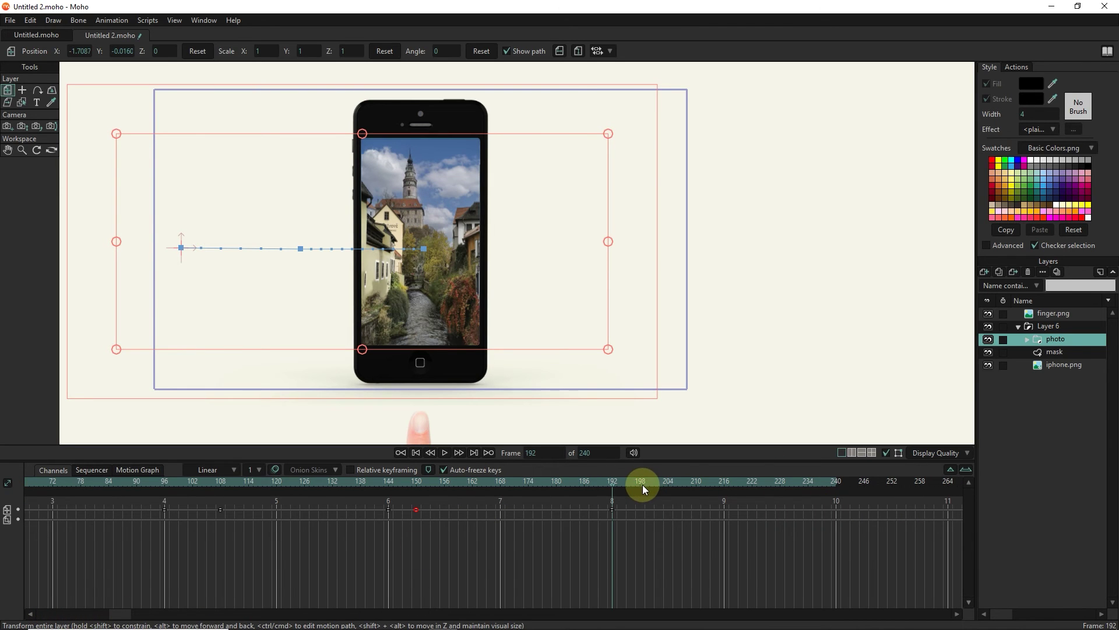
{"action": "left_click", "coordinate": [641, 485]}
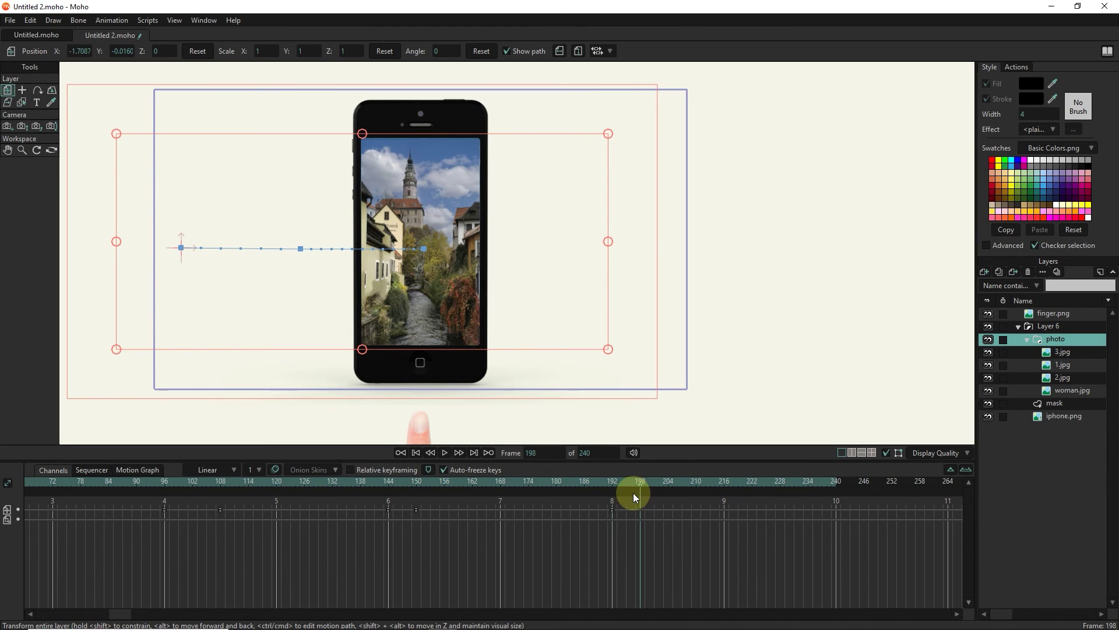
{"action": "left_click_drag", "start_coordinate": [640, 486], "coordinate": [3, 483]}
{"action": "left_click", "coordinate": [35, 483]}
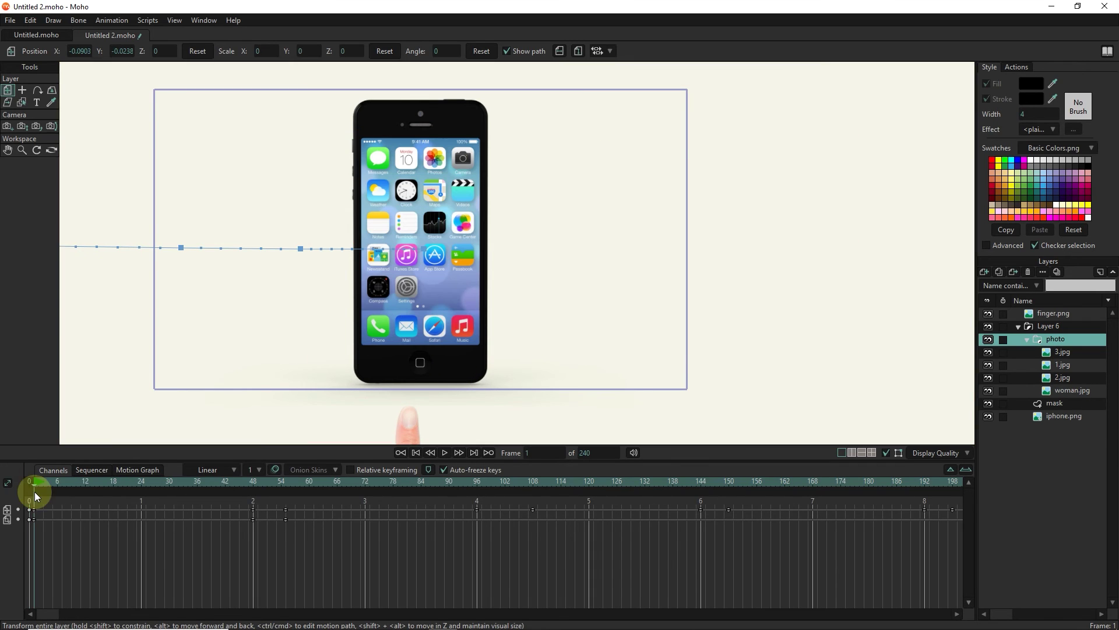
{"action": "left_click", "coordinate": [445, 453]}
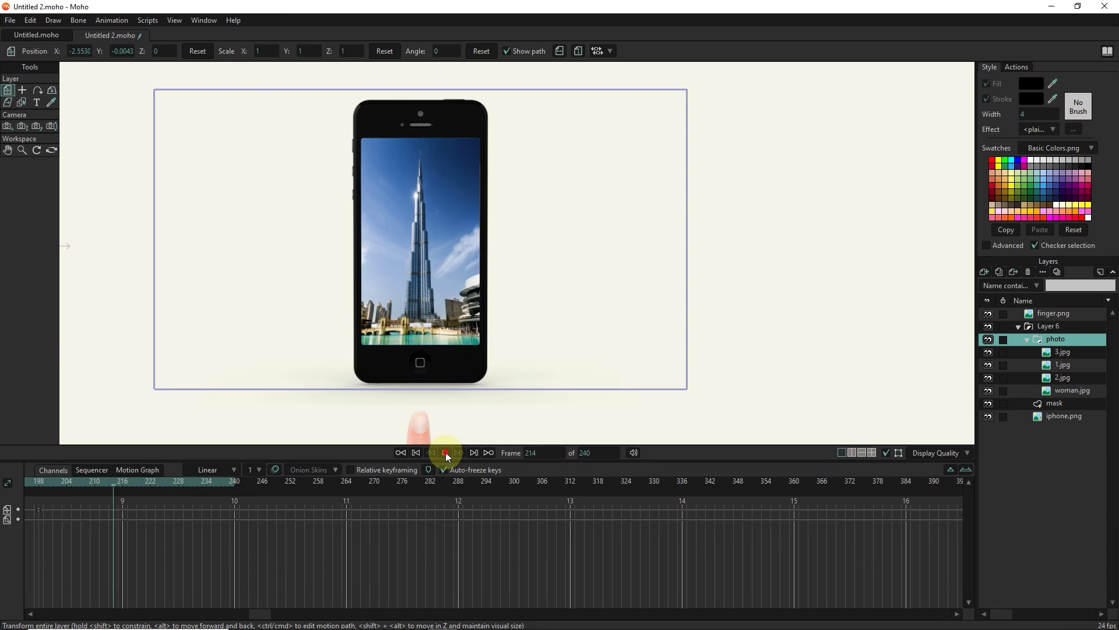
{"action": "left_click", "coordinate": [445, 452]}
{"action": "left_click_drag", "start_coordinate": [259, 607], "coordinate": [27, 607]}
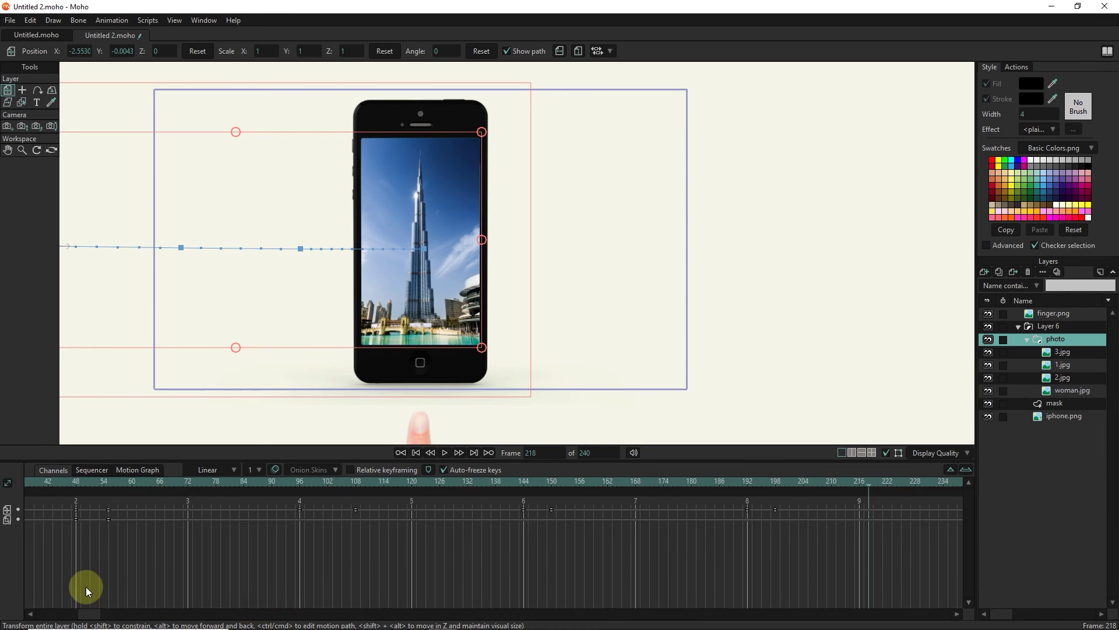
{"action": "left_click", "coordinate": [353, 480]}
{"action": "left_click_drag", "start_coordinate": [320, 499], "coordinate": [478, 522]}
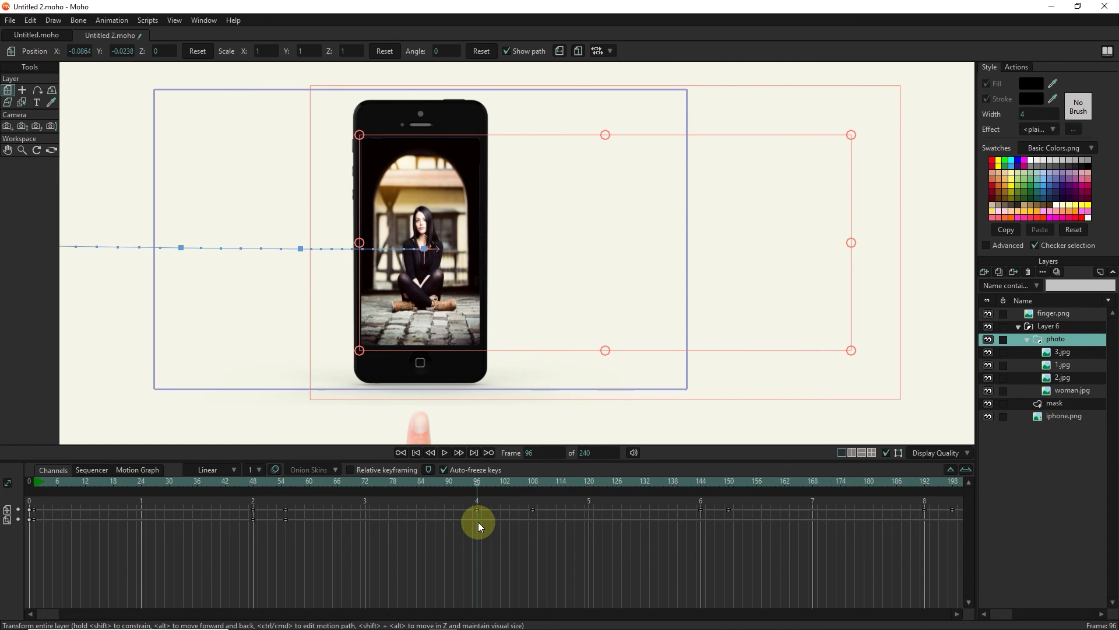
{"action": "left_click_drag", "start_coordinate": [479, 522], "coordinate": [448, 527]}
- Keyframe finger.png up onto the phone screen at frame 96 and left of the phone at frame 108
{"action": "left_click", "coordinate": [1053, 313]}
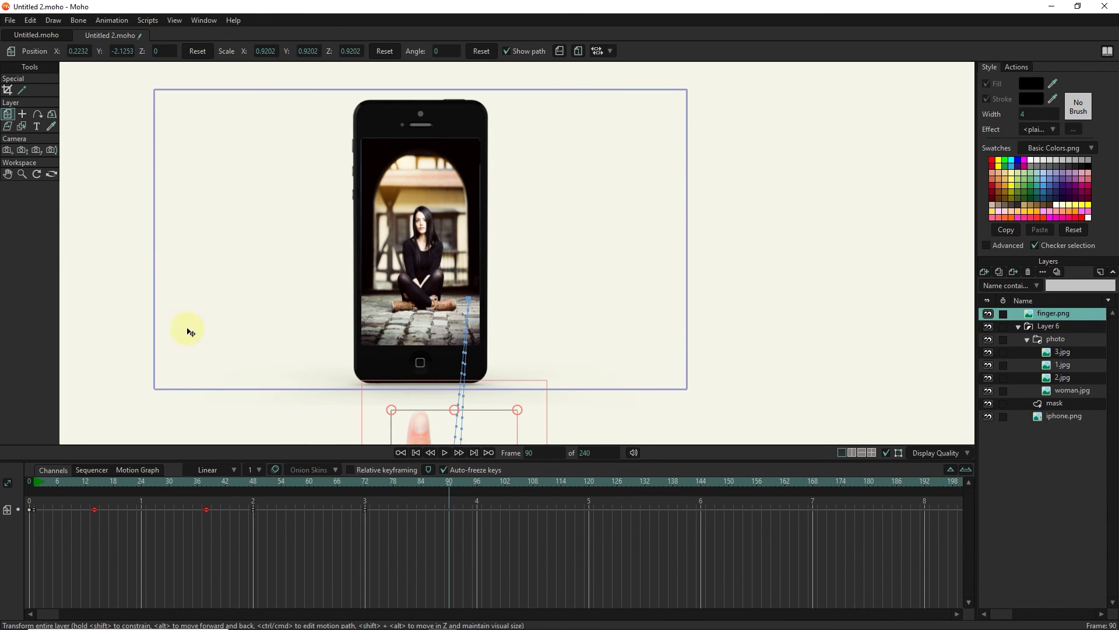
{"action": "scroll", "coordinate": [446, 494], "scroll_direction": "down", "scroll_amount": 1}
{"action": "left_click_drag", "start_coordinate": [447, 494], "coordinate": [479, 485]}
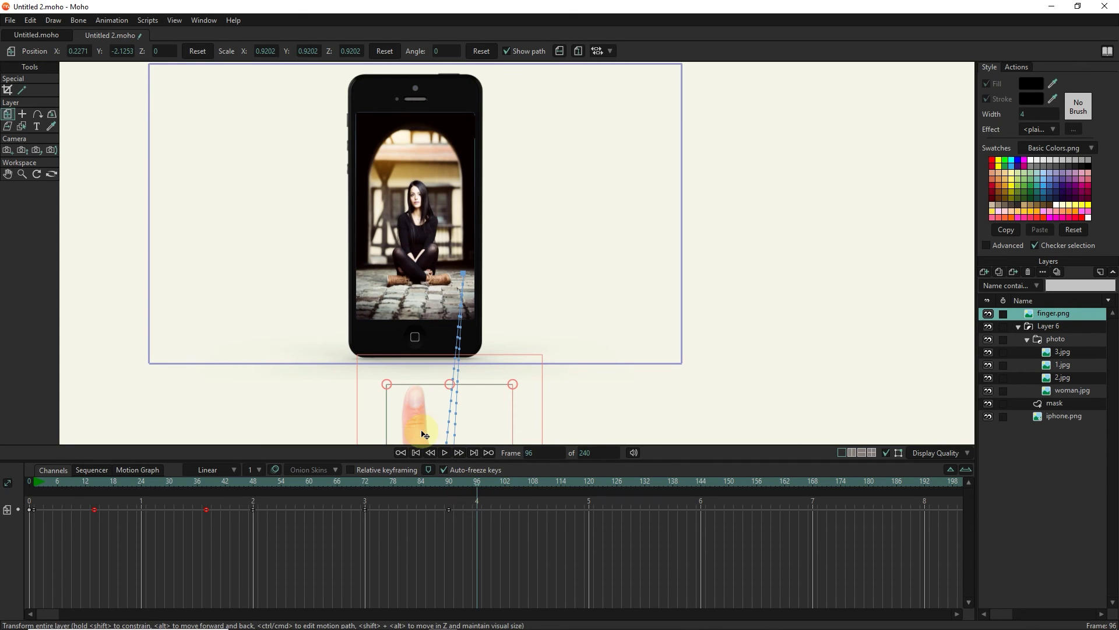
{"action": "left_click_drag", "start_coordinate": [423, 434], "coordinate": [467, 259]}
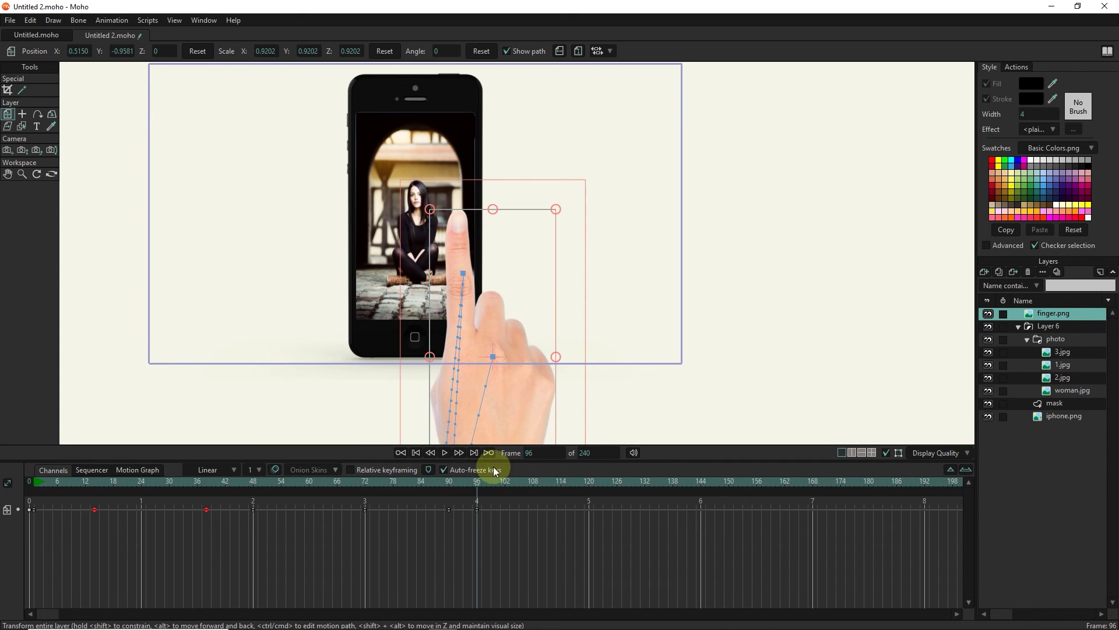
{"action": "left_click_drag", "start_coordinate": [477, 485], "coordinate": [535, 493]}
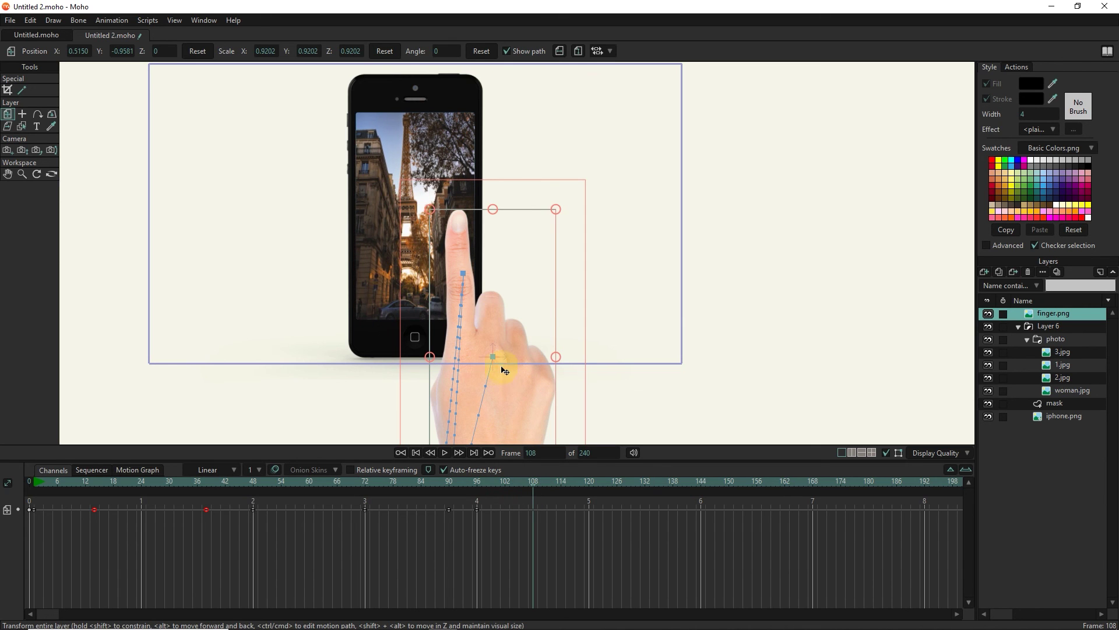
{"action": "left_click_drag", "start_coordinate": [505, 370], "coordinate": [344, 370]}
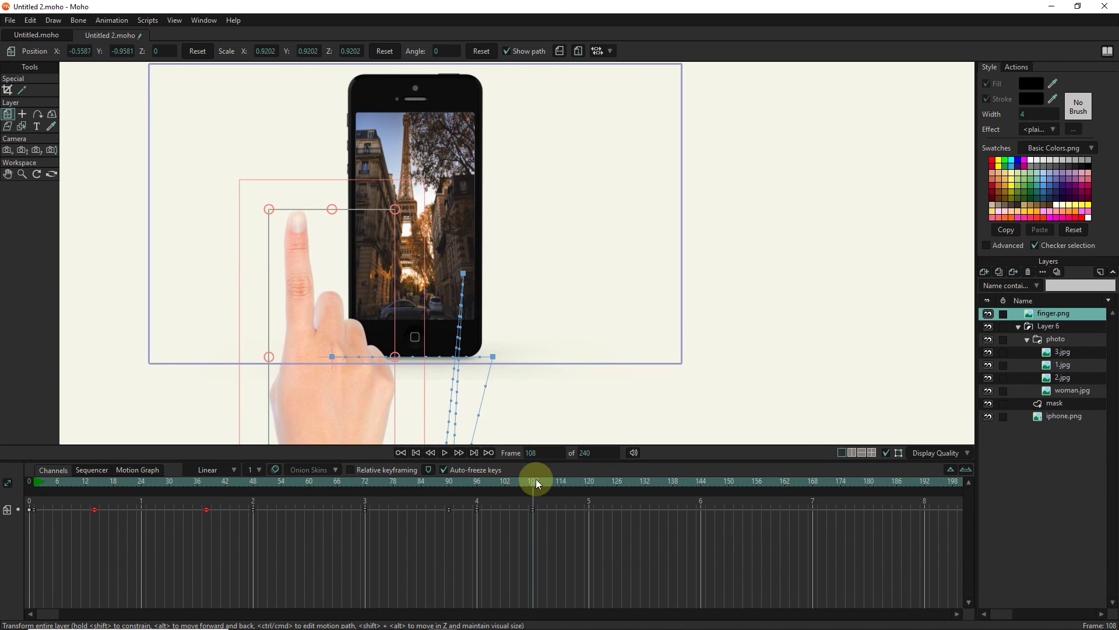
{"action": "mouse_move", "coordinate": [537, 483]}
{"action": "left_mouse_down"}
{"action": "mouse_move", "coordinate": [432, 485]}
{"action": "mouse_move", "coordinate": [590, 483]}
{"action": "left_mouse_up"}
{"action": "left_click_drag", "start_coordinate": [564, 481], "coordinate": [477, 485]}
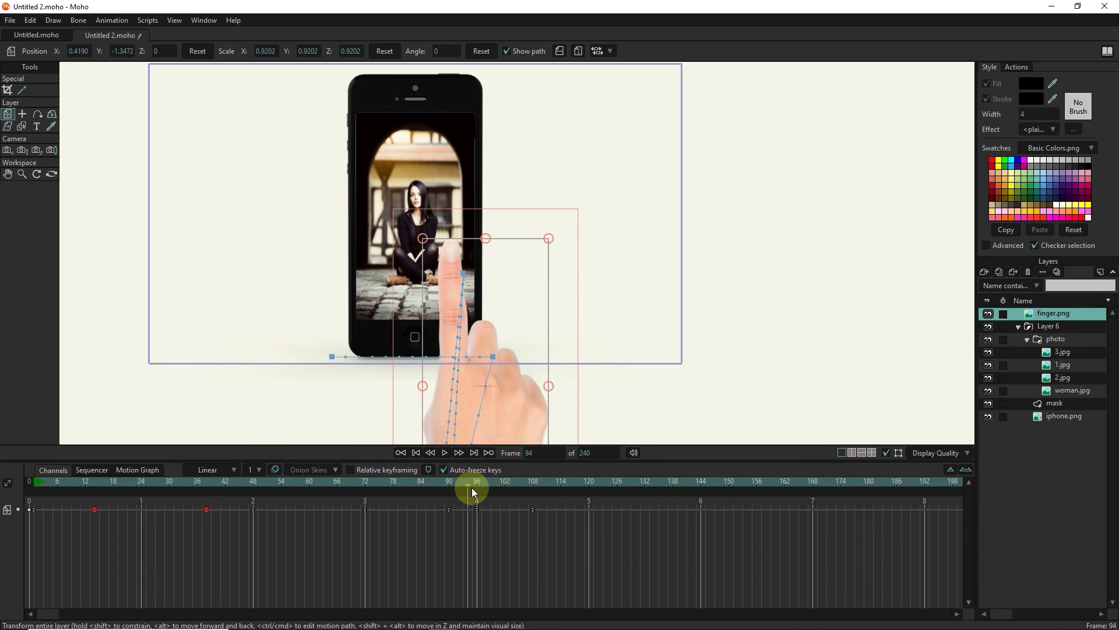
{"action": "left_click_drag", "start_coordinate": [468, 483], "coordinate": [378, 482]}
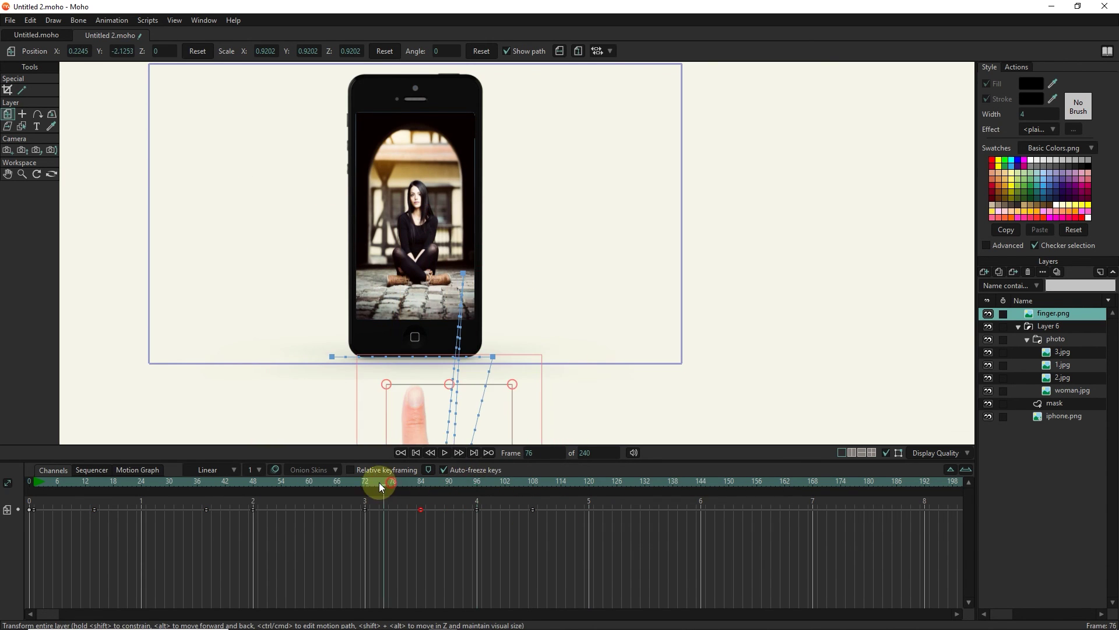
{"action": "left_click", "coordinate": [445, 452]}
{"action": "left_click", "coordinate": [445, 454]}
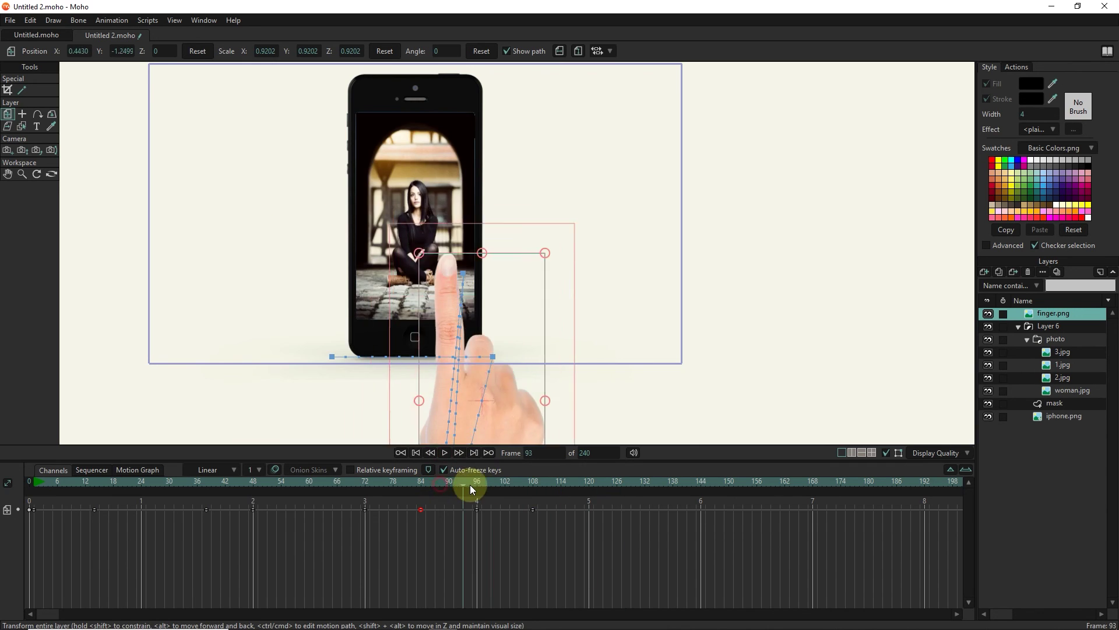
{"action": "left_click", "coordinate": [533, 485]}
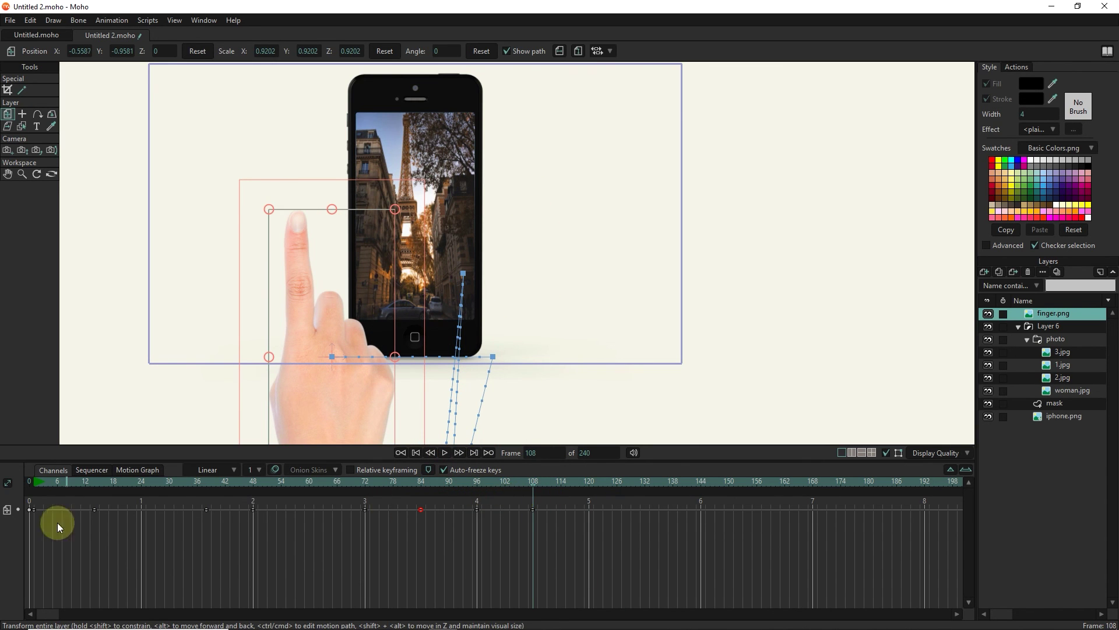
{"action": "right_click", "coordinate": [10, 510]}
{"action": "left_click", "coordinate": [538, 504]}
{"action": "mouse_move", "coordinate": [536, 484]}
{"action": "left_mouse_down"}
{"action": "mouse_move", "coordinate": [716, 482]}
{"action": "mouse_move", "coordinate": [645, 481]}
{"action": "left_mouse_up"}
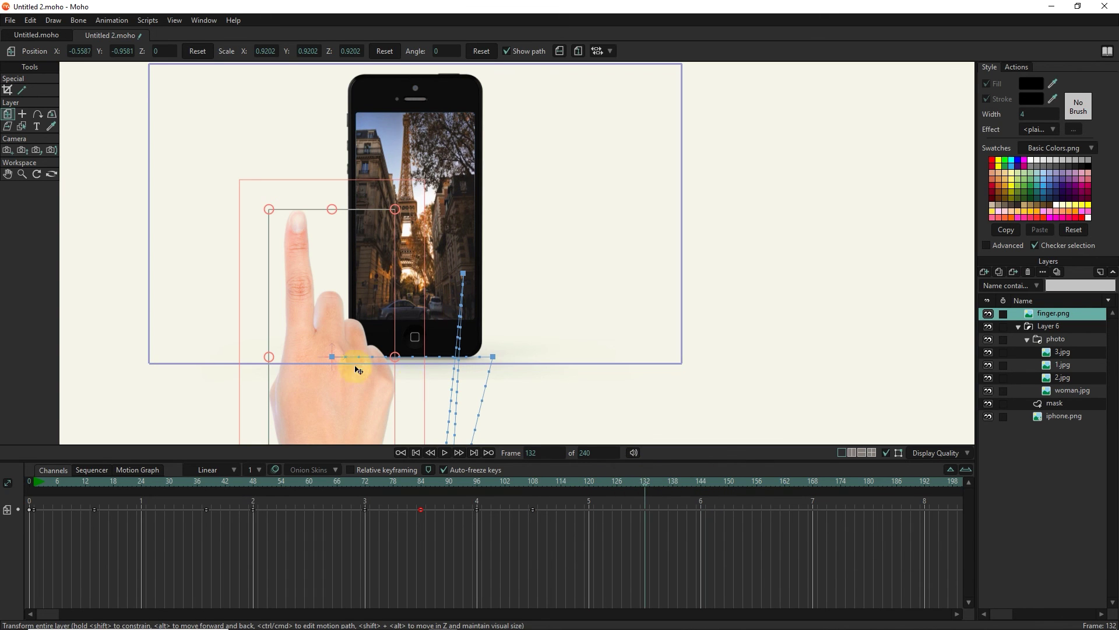
- Keyframe the finger over the phone screen near frame 131 and left of the phone at 156
{"action": "left_click_drag", "start_coordinate": [357, 366], "coordinate": [552, 401]}
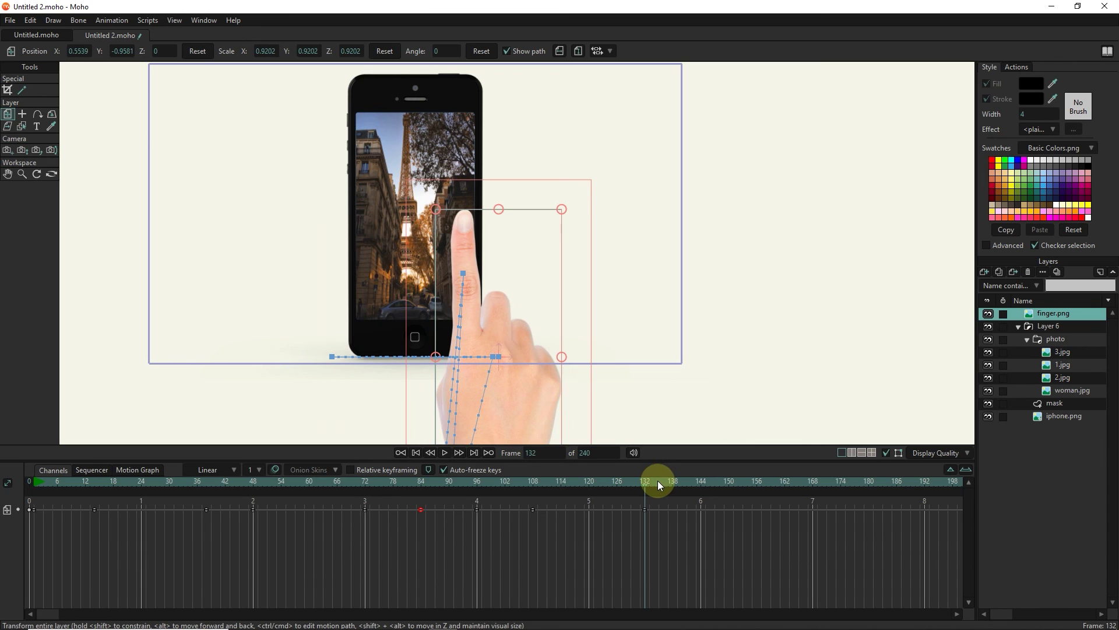
{"action": "key", "text": "ctrl+z"}
{"action": "mouse_move", "coordinate": [644, 481]}
{"action": "left_mouse_down"}
{"action": "mouse_move", "coordinate": [643, 492]}
{"action": "mouse_move", "coordinate": [700, 494]}
{"action": "left_mouse_up"}
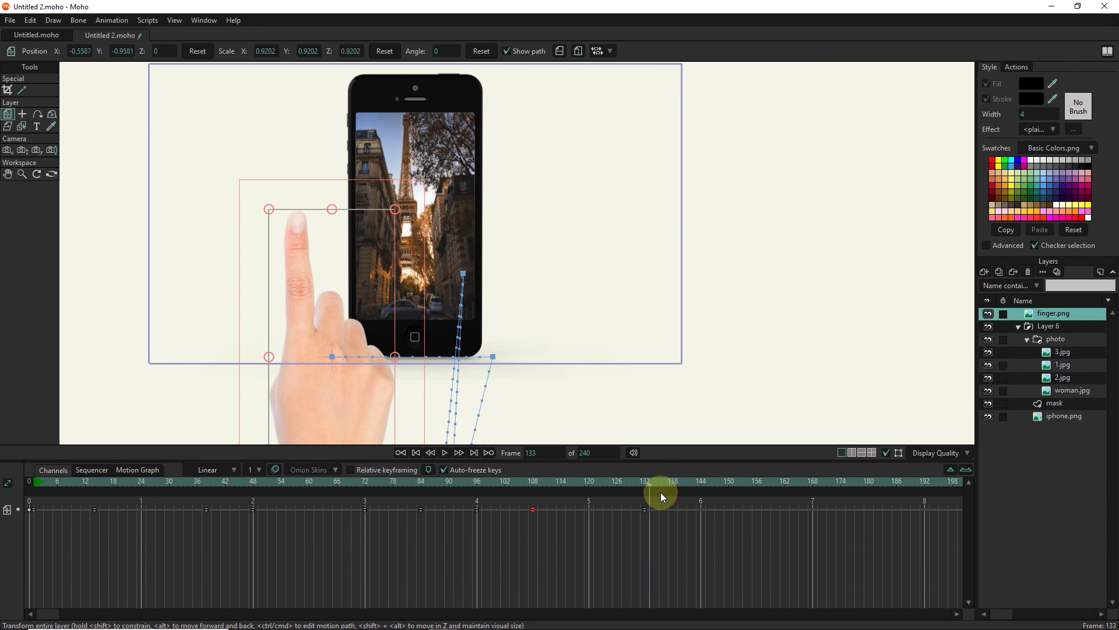
{"action": "left_click_drag", "start_coordinate": [404, 278], "coordinate": [487, 365]}
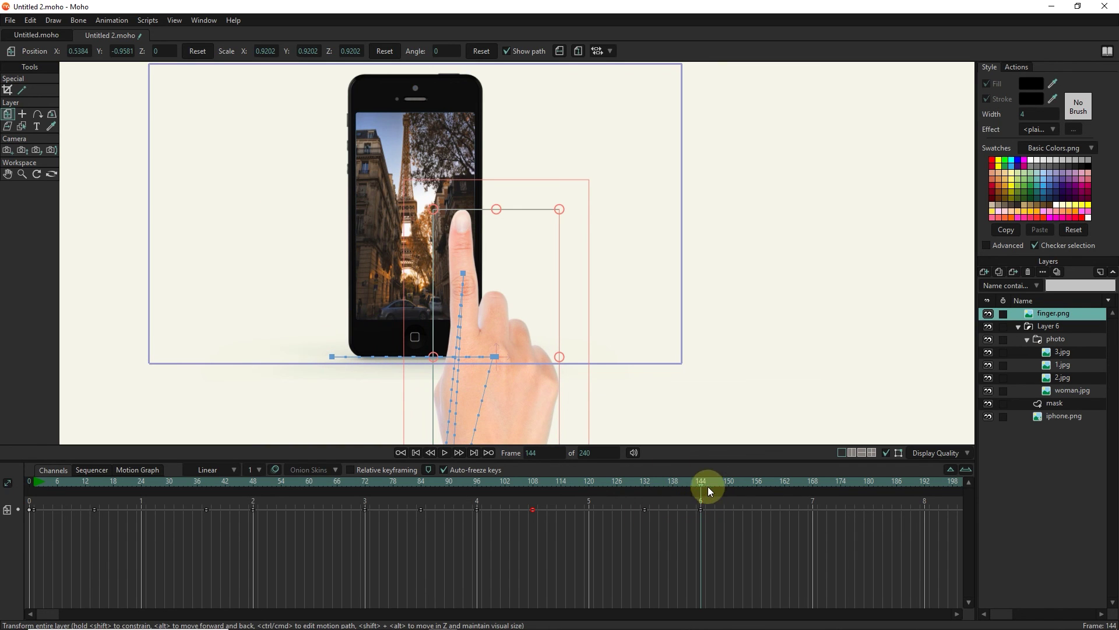
{"action": "left_click_drag", "start_coordinate": [701, 483], "coordinate": [761, 490]}
{"action": "left_click_drag", "start_coordinate": [523, 388], "coordinate": [349, 380]}
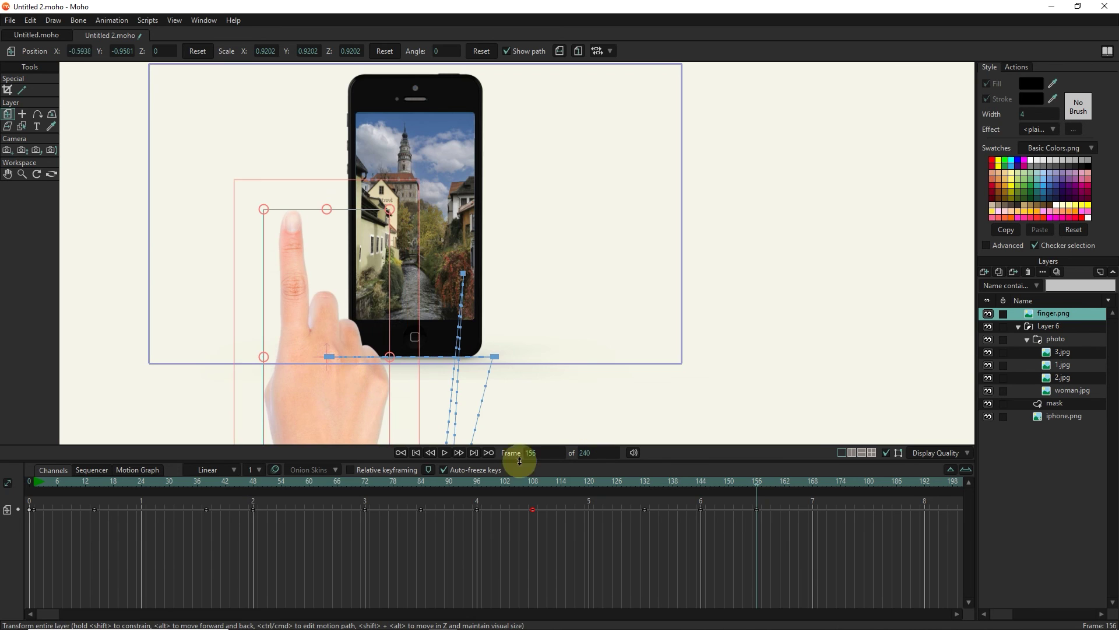
{"action": "left_click", "coordinate": [788, 483]}
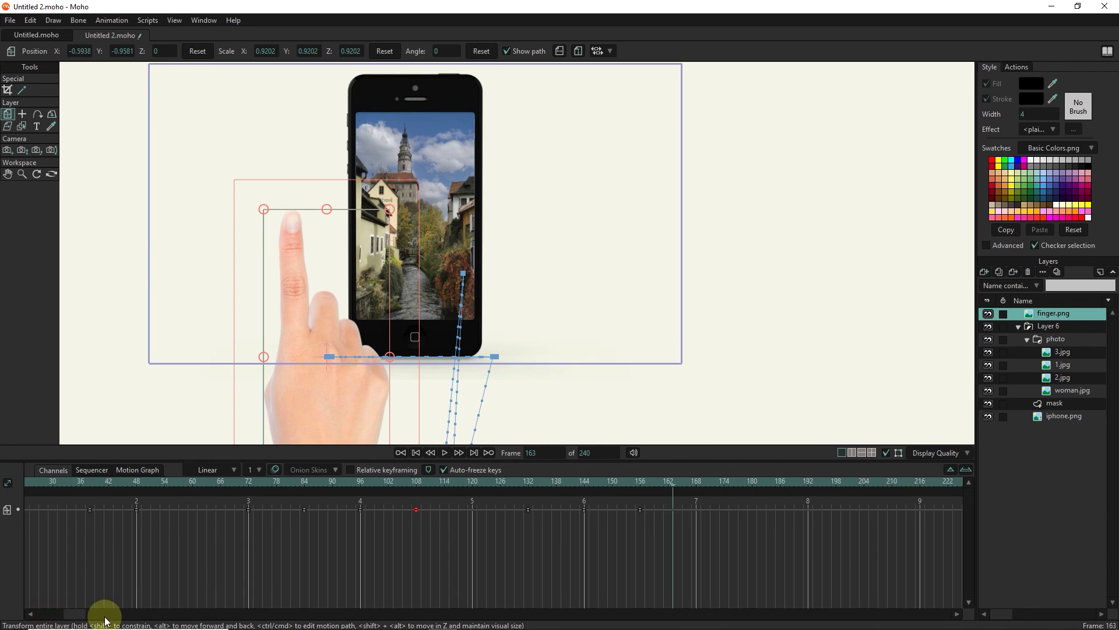
{"action": "left_click_drag", "start_coordinate": [105, 612], "coordinate": [152, 612]}
{"action": "left_click", "coordinate": [332, 484]}
{"action": "mouse_move", "coordinate": [332, 483]}
{"action": "left_mouse_down"}
{"action": "mouse_move", "coordinate": [422, 483]}
{"action": "mouse_move", "coordinate": [462, 506]}
{"action": "mouse_move", "coordinate": [412, 508]}
{"action": "left_mouse_up"}
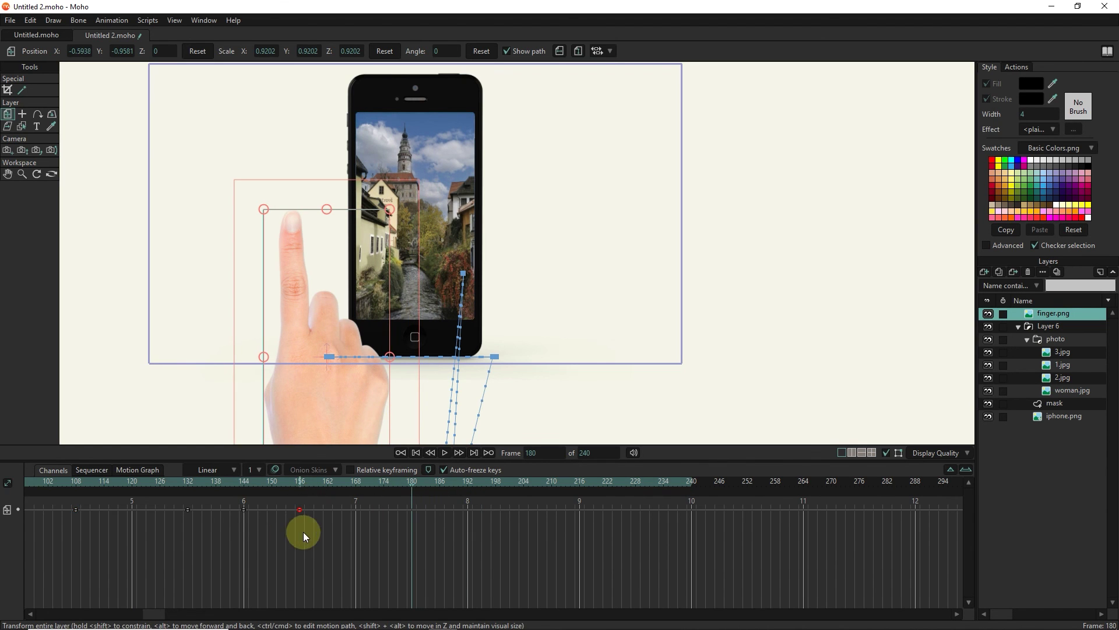
- Reposition the finger at frame 192 and place it over the phone screen at frame 204
{"action": "left_click", "coordinate": [467, 482]}
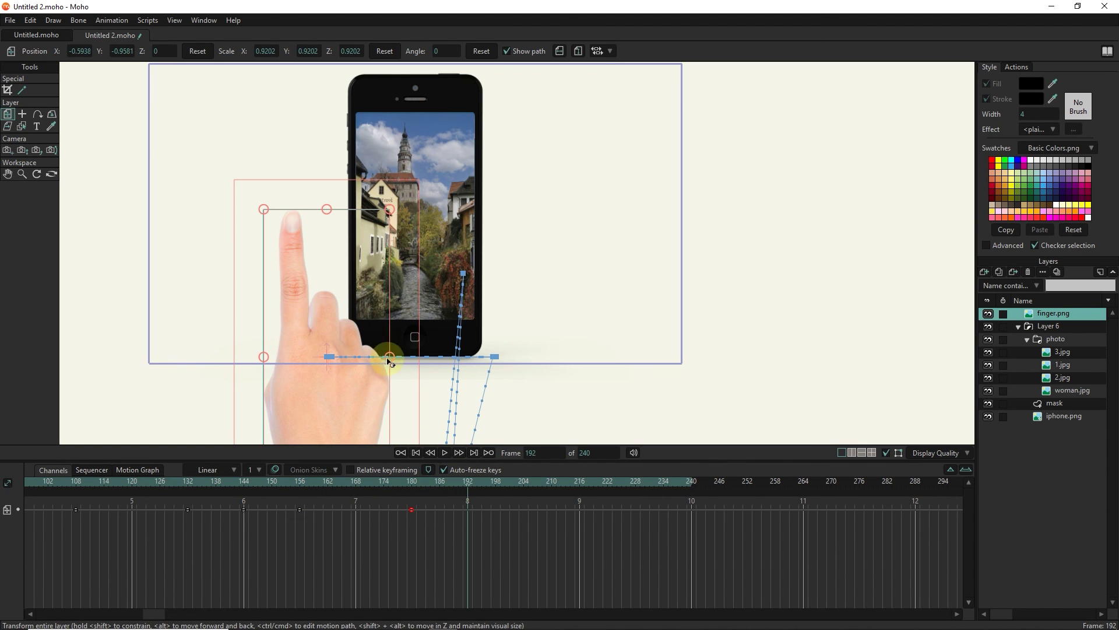
{"action": "left_click_drag", "start_coordinate": [384, 358], "coordinate": [484, 409]}
{"action": "mouse_move", "coordinate": [467, 485]}
{"action": "left_mouse_down"}
{"action": "mouse_move", "coordinate": [411, 486]}
{"action": "mouse_move", "coordinate": [467, 487]}
{"action": "left_mouse_up"}
{"action": "left_click", "coordinate": [522, 488]}
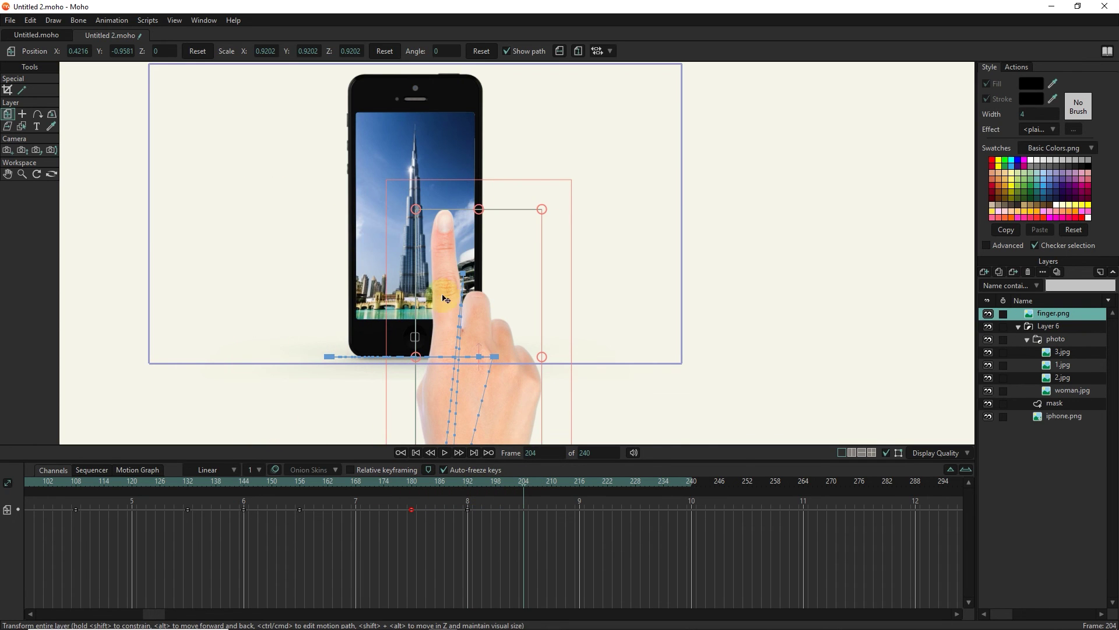
{"action": "left_click_drag", "start_coordinate": [447, 293], "coordinate": [311, 316]}
- Move the finger below the phone by frames 216–233, then rewind to the start
{"action": "left_click_drag", "start_coordinate": [522, 488], "coordinate": [577, 495]}
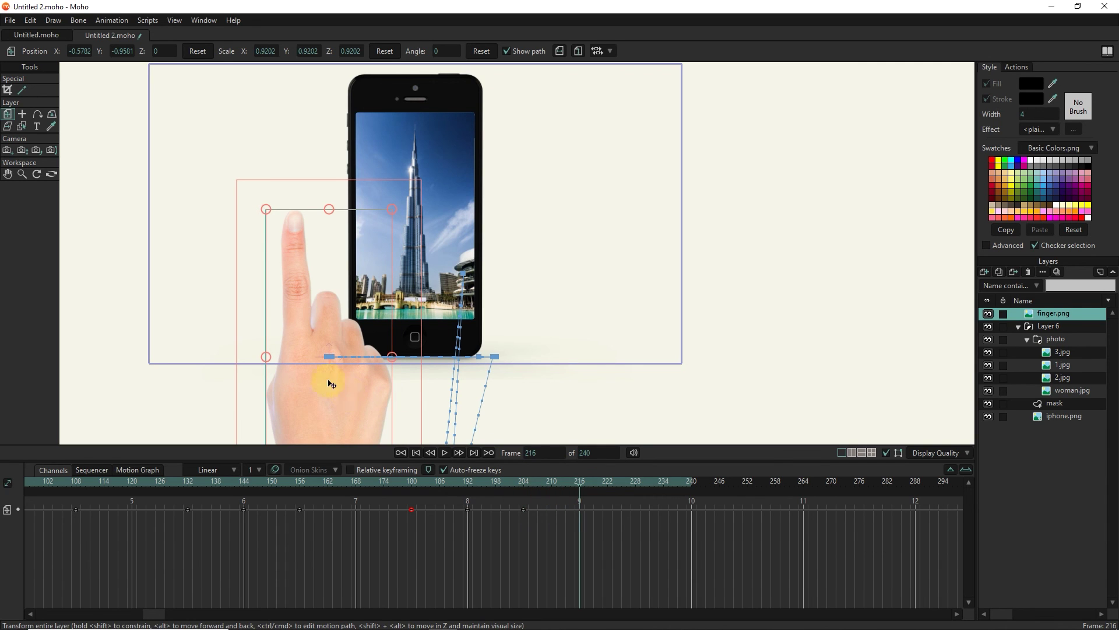
{"action": "left_click_drag", "start_coordinate": [330, 384], "coordinate": [385, 542]}
{"action": "left_click_drag", "start_coordinate": [578, 486], "coordinate": [658, 486]}
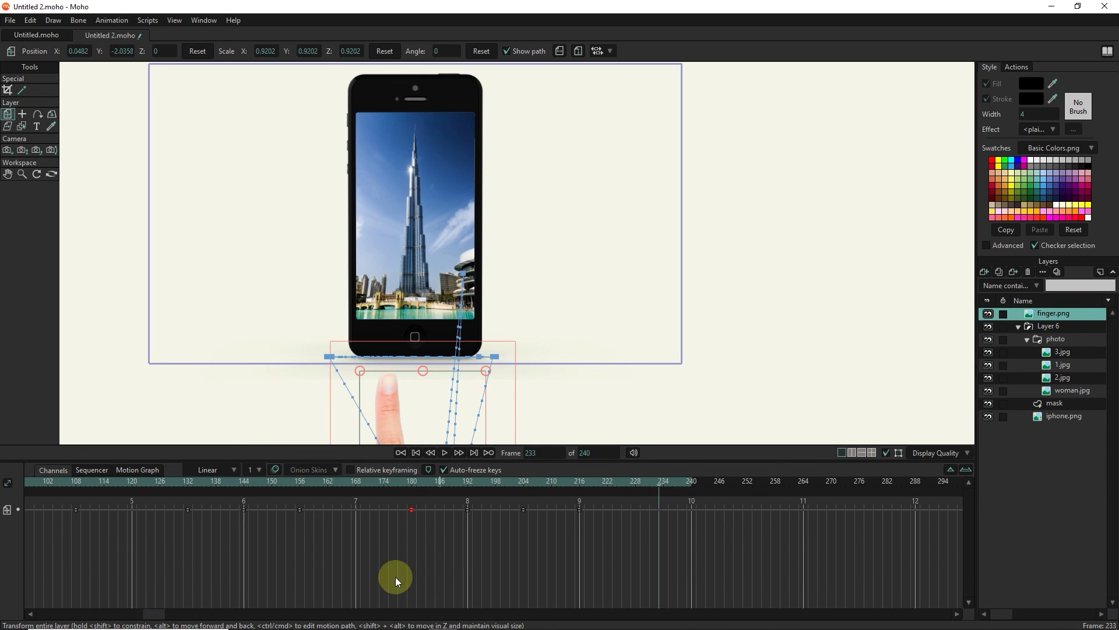
{"action": "left_click_drag", "start_coordinate": [153, 612], "coordinate": [36, 612]}
{"action": "left_click", "coordinate": [31, 482]}
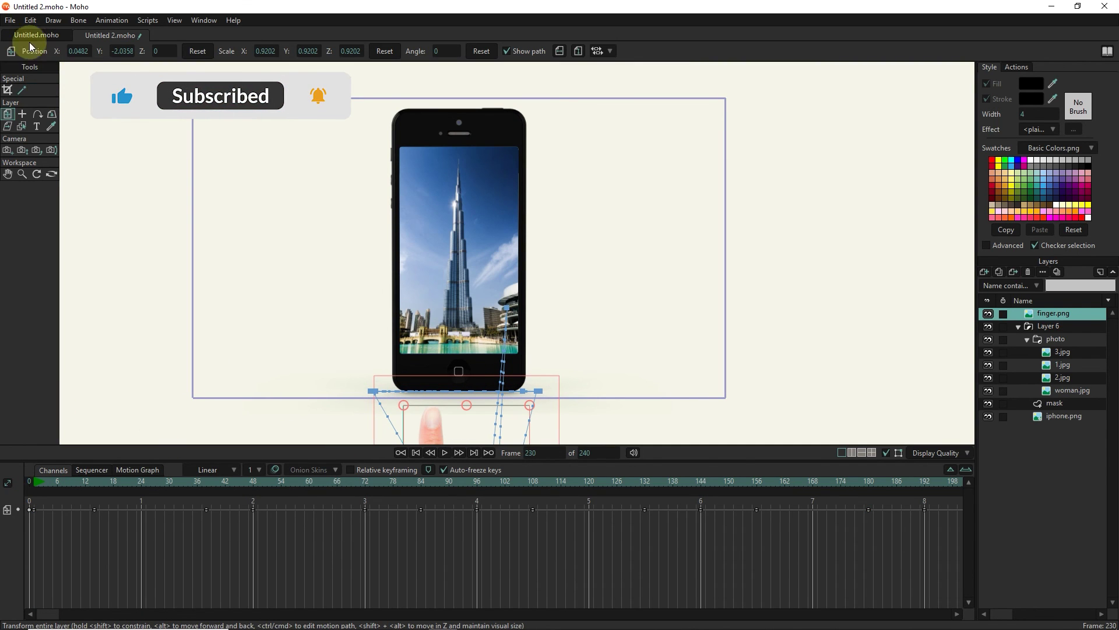
- Run File > Export Animation to render the phone mockup as an MP4
{"action": "left_click", "coordinate": [10, 20]}
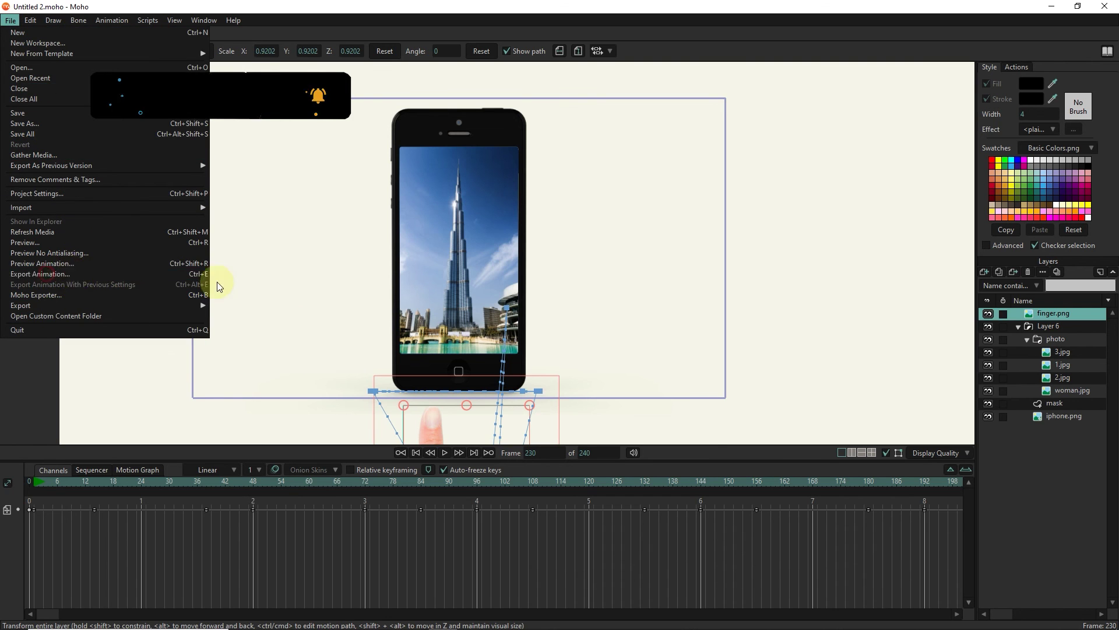
{"action": "left_click", "coordinate": [39, 274]}
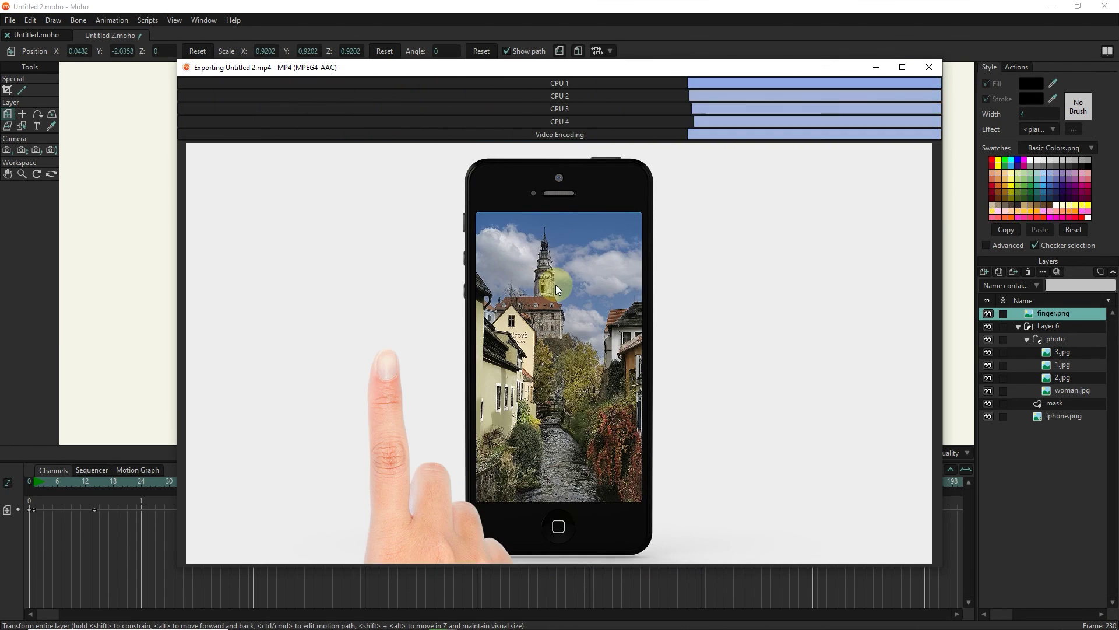